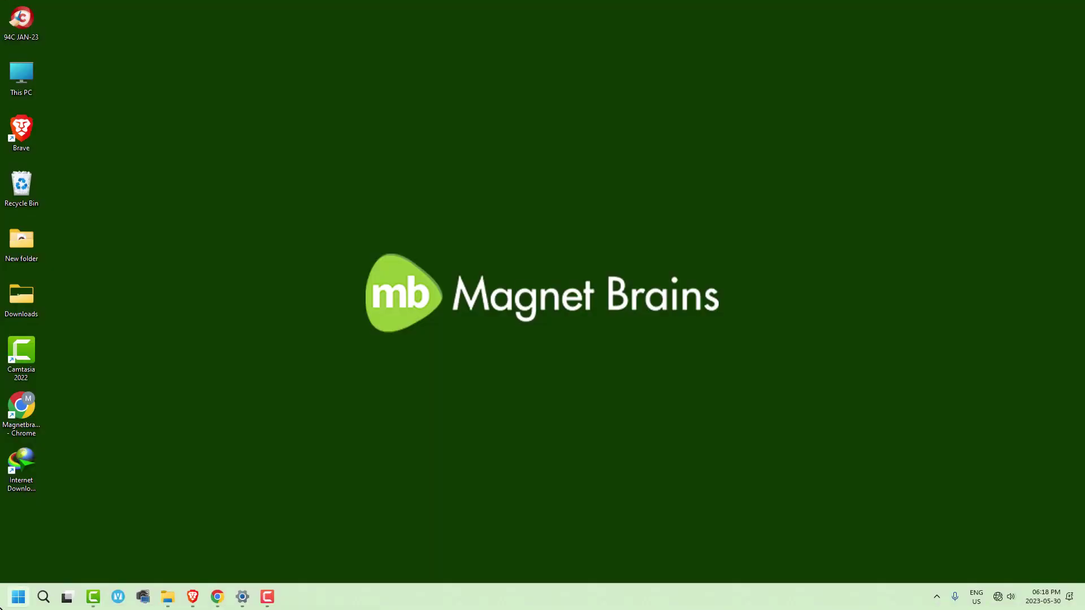
Step: Launch PowerPoint from Start and open MAGNET BRAINS from the Recent list
{"action": "left_click", "coordinate": [22, 599]}
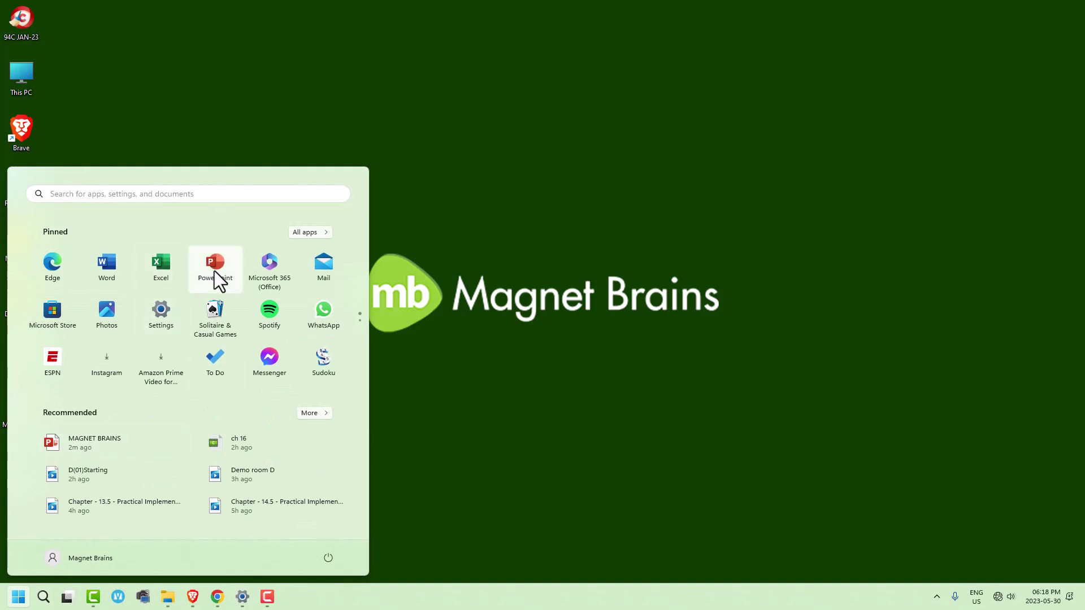
{"action": "left_click", "coordinate": [215, 271]}
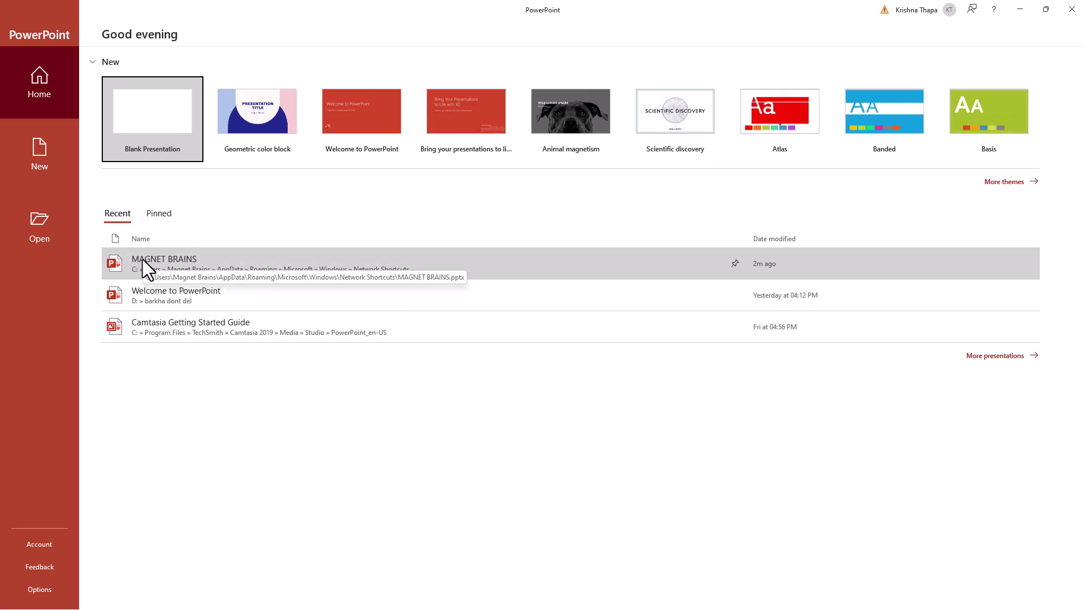
{"action": "left_click", "coordinate": [143, 260]}
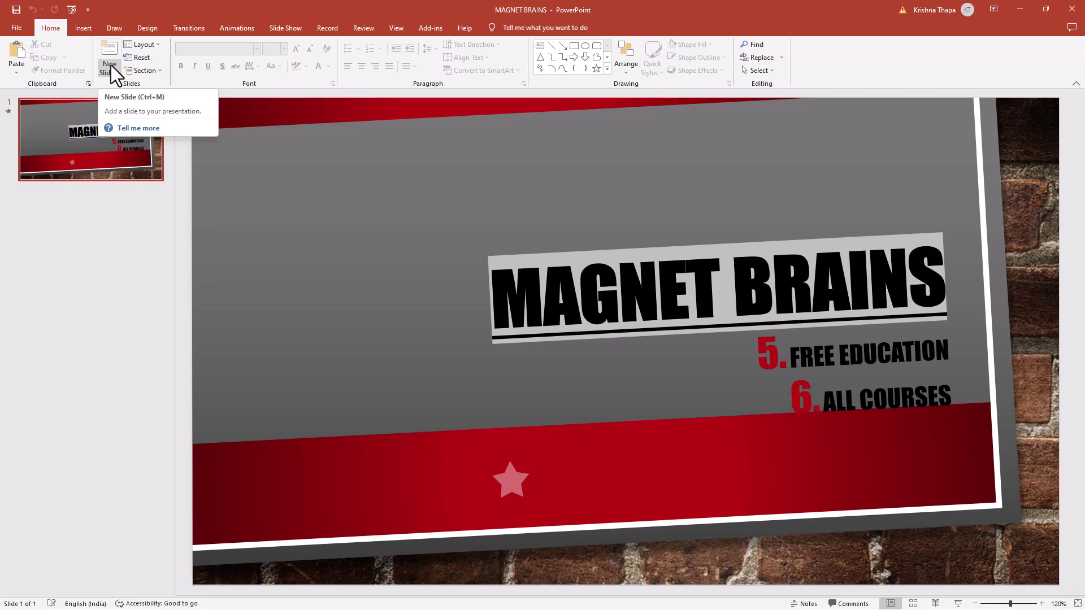
Step: Insert a Title and Content slide after the title slide and select it as slide 2
{"action": "left_click", "coordinate": [80, 28]}
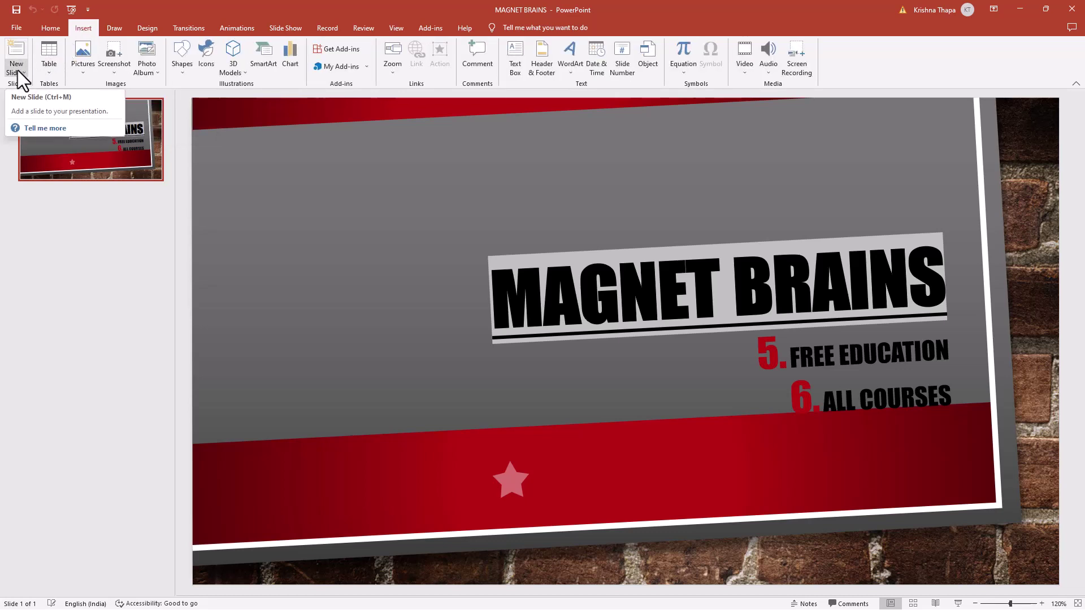
{"action": "left_click", "coordinate": [51, 29]}
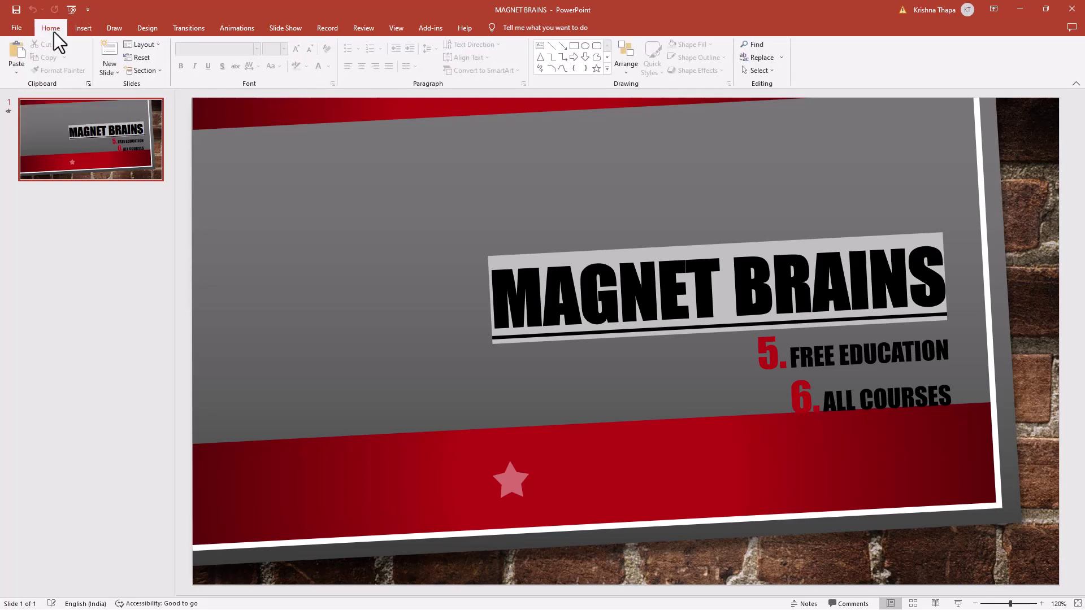
{"action": "left_click", "coordinate": [110, 69]}
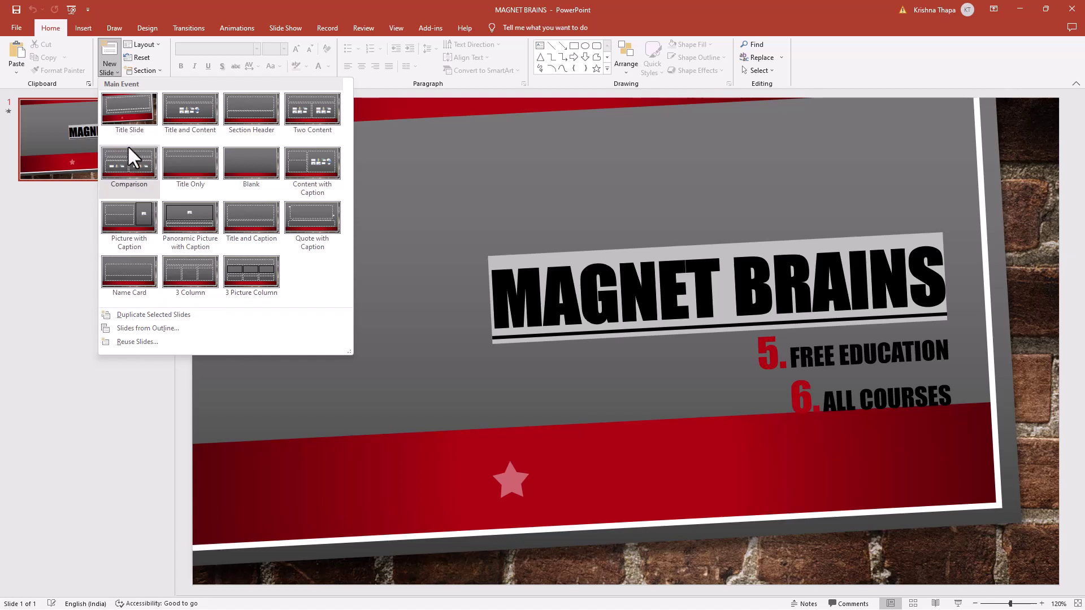
{"action": "left_click", "coordinate": [195, 111]}
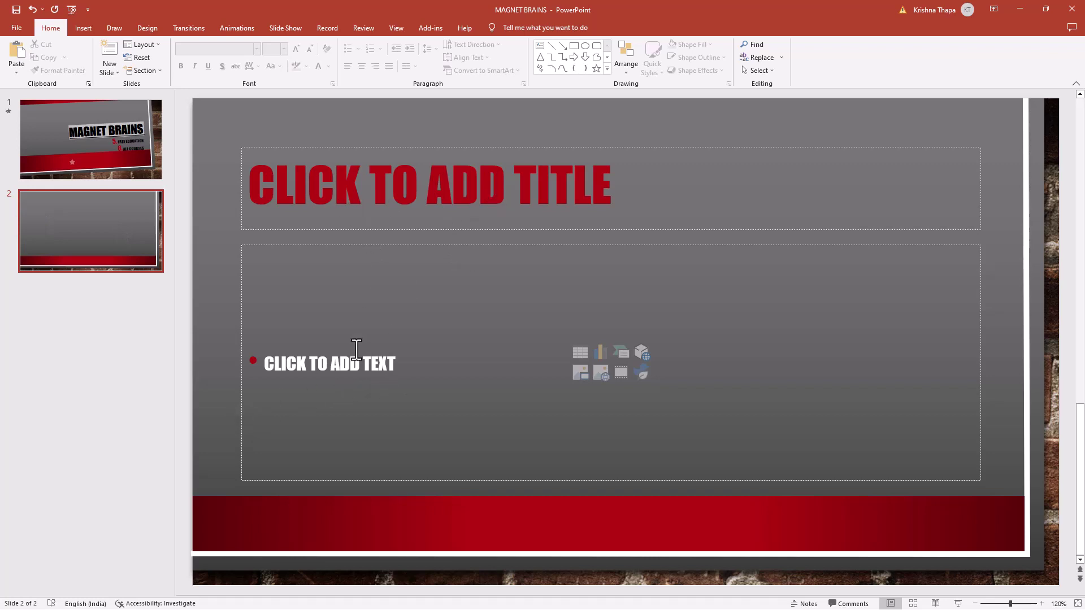
{"action": "left_click", "coordinate": [109, 142]}
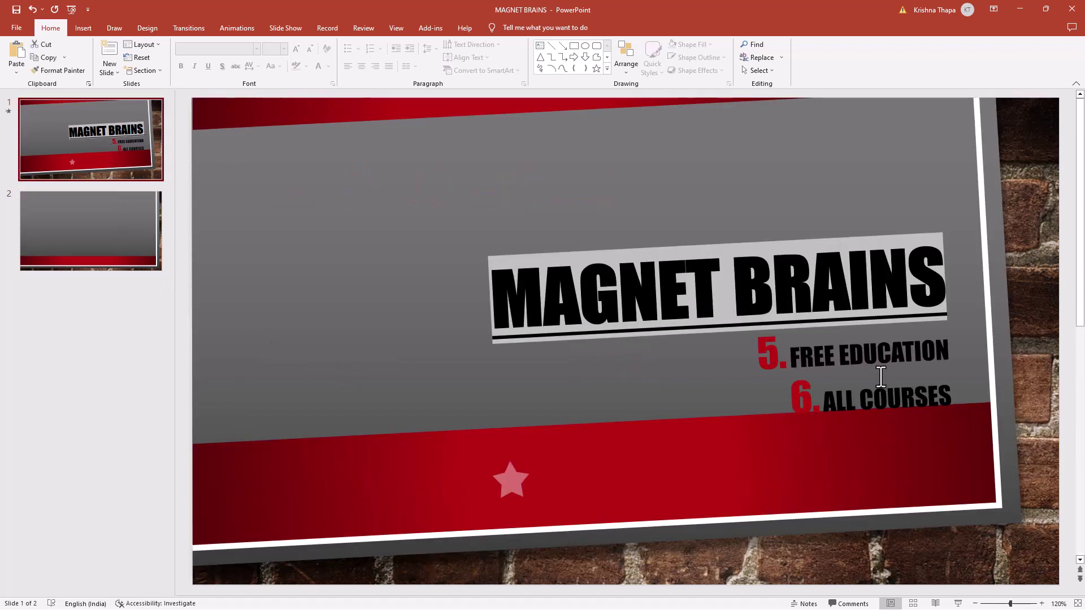
{"action": "left_click", "coordinate": [110, 237]}
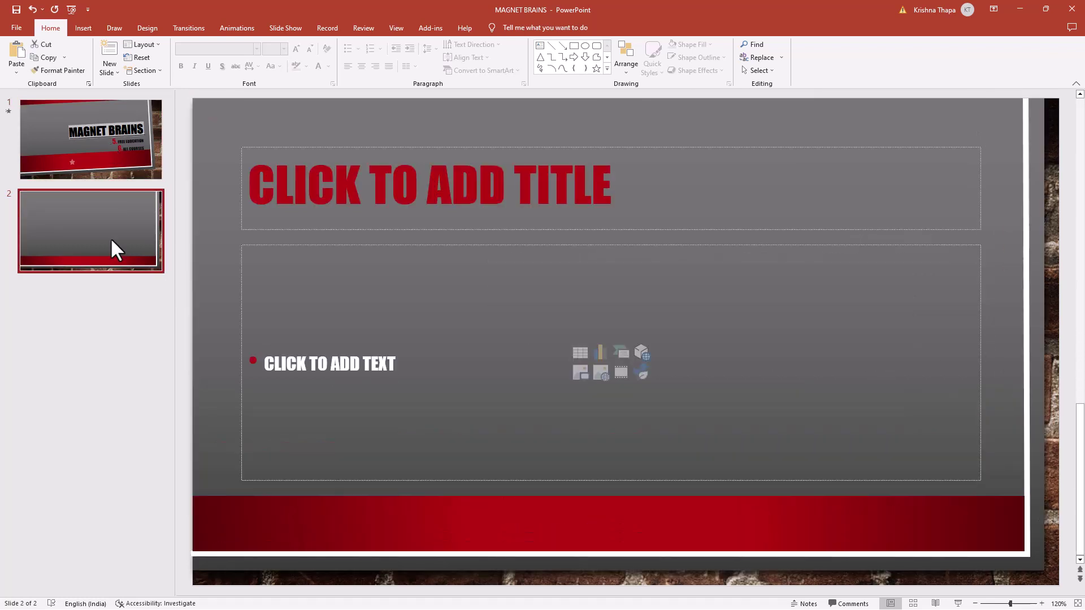
Step: Title slide 2 'FREE EDUCATION' with bullets 'MAGNET BRAINS PROVIDE 100% FREE EDUCATION TO STUDENTS.' and 'YOU CAN ACCEESS HIGH QUALITY CONTENT FORM HERE.'
{"action": "left_click", "coordinate": [263, 186]}
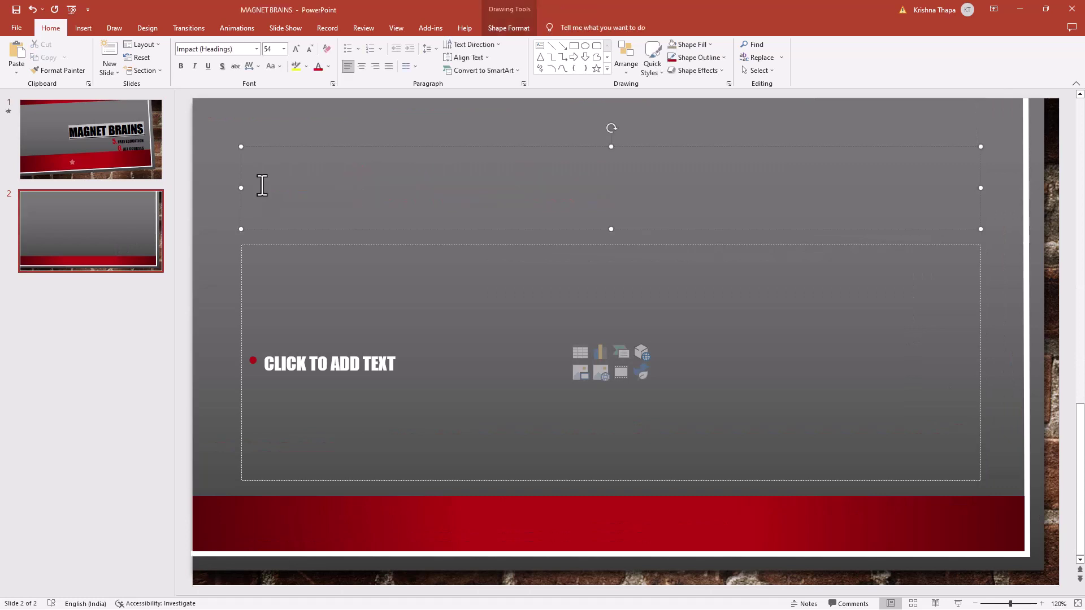
{"action": "type", "text": "F"}
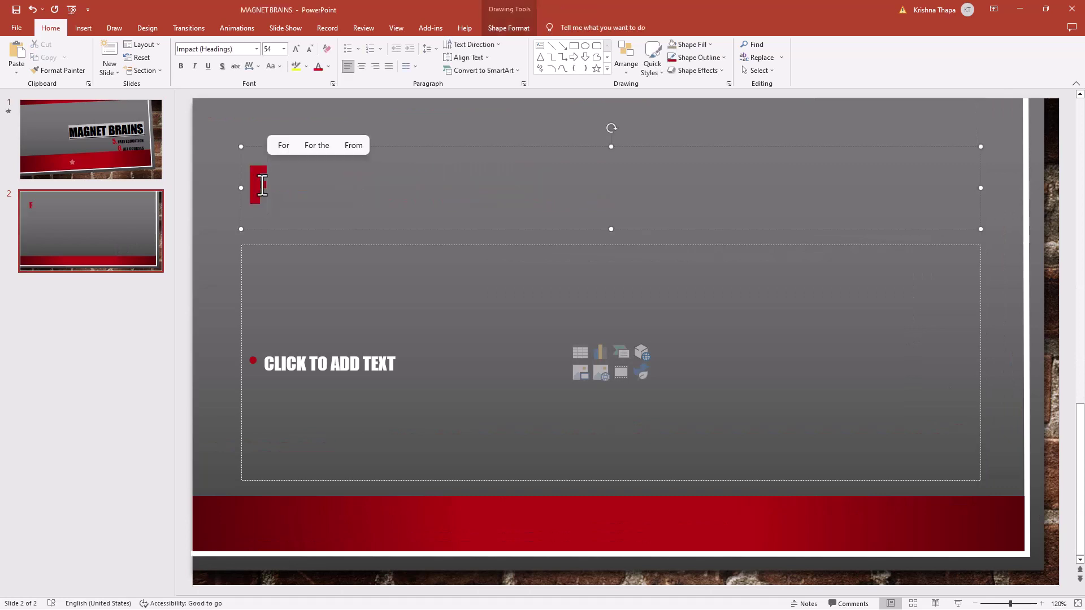
{"action": "type", "text": "REE"}
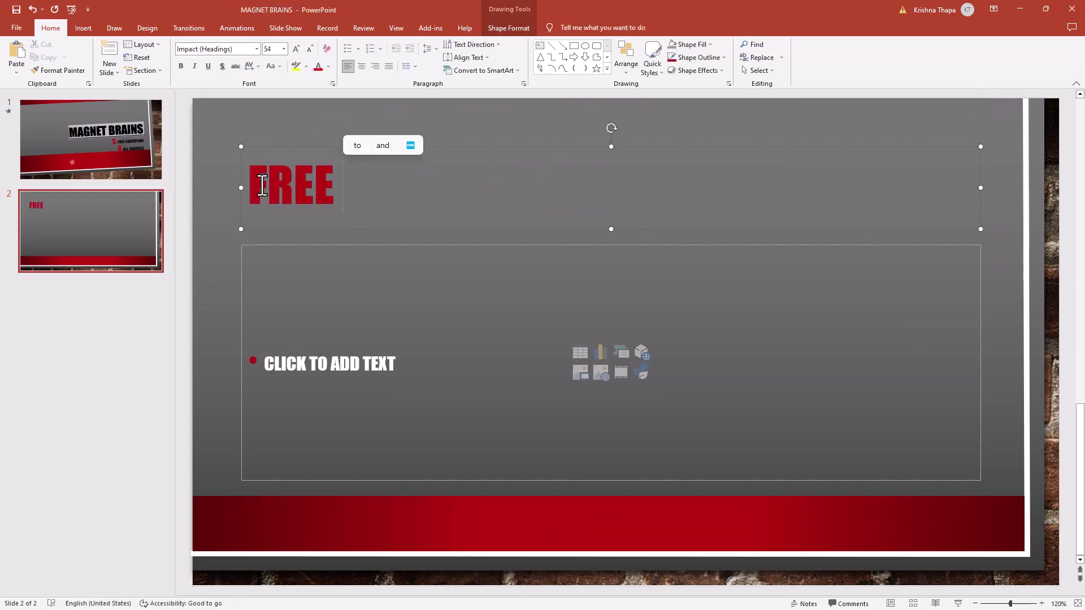
{"action": "type", "text": " EDUCATION"}
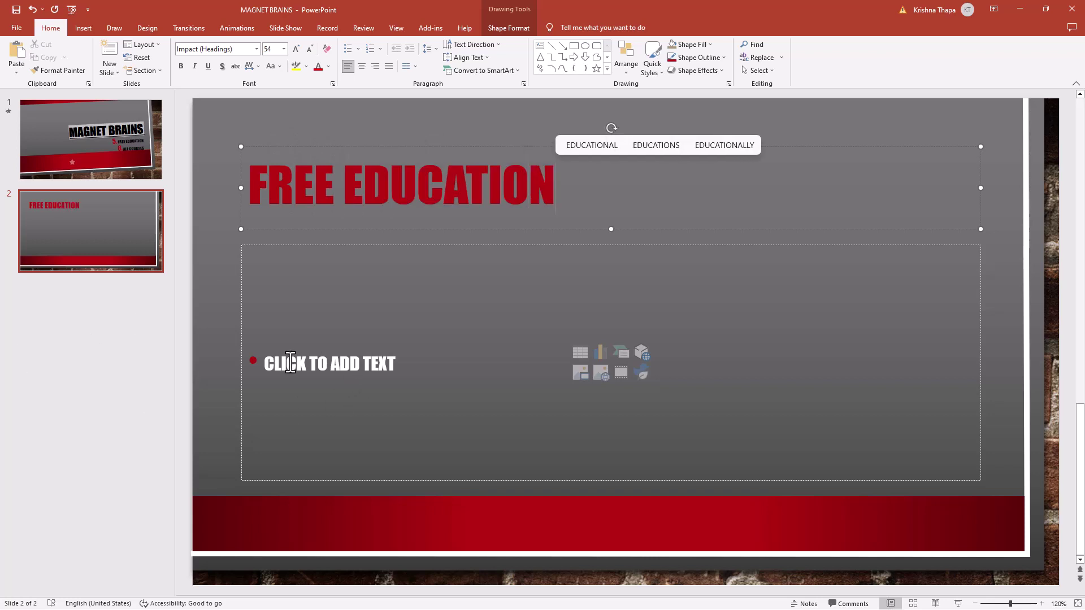
{"action": "left_click", "coordinate": [290, 362]}
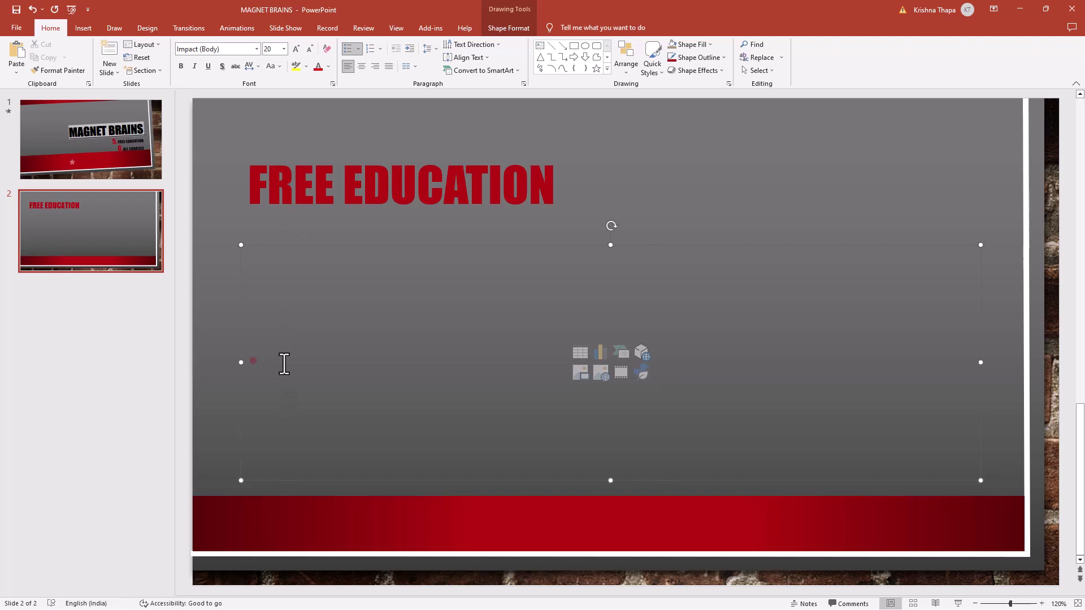
{"action": "type", "text": "MAGNE"}
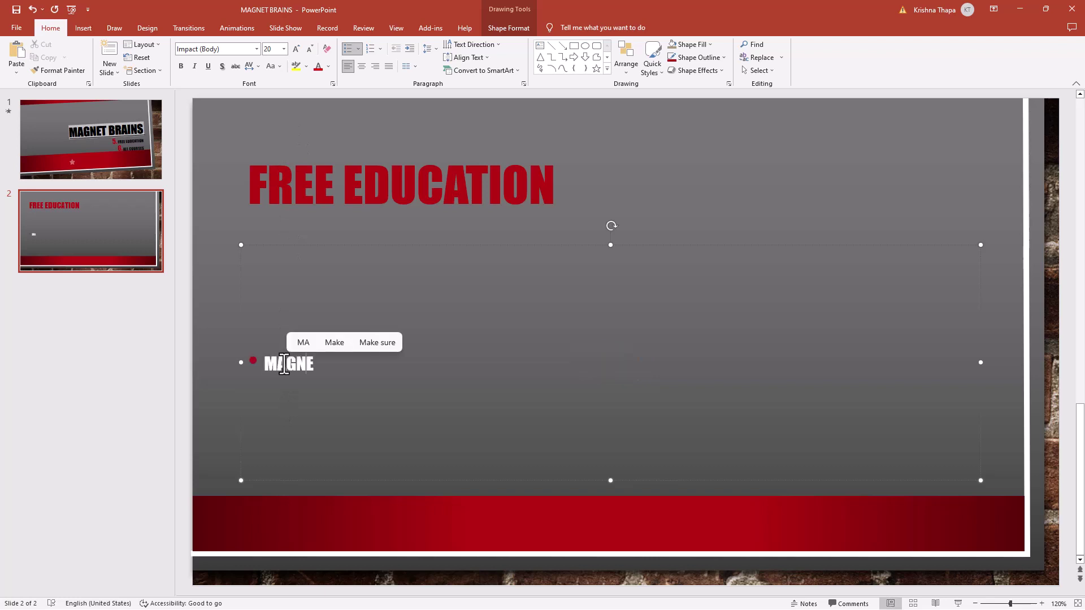
{"action": "type", "text": "T BRAINS PROVID"}
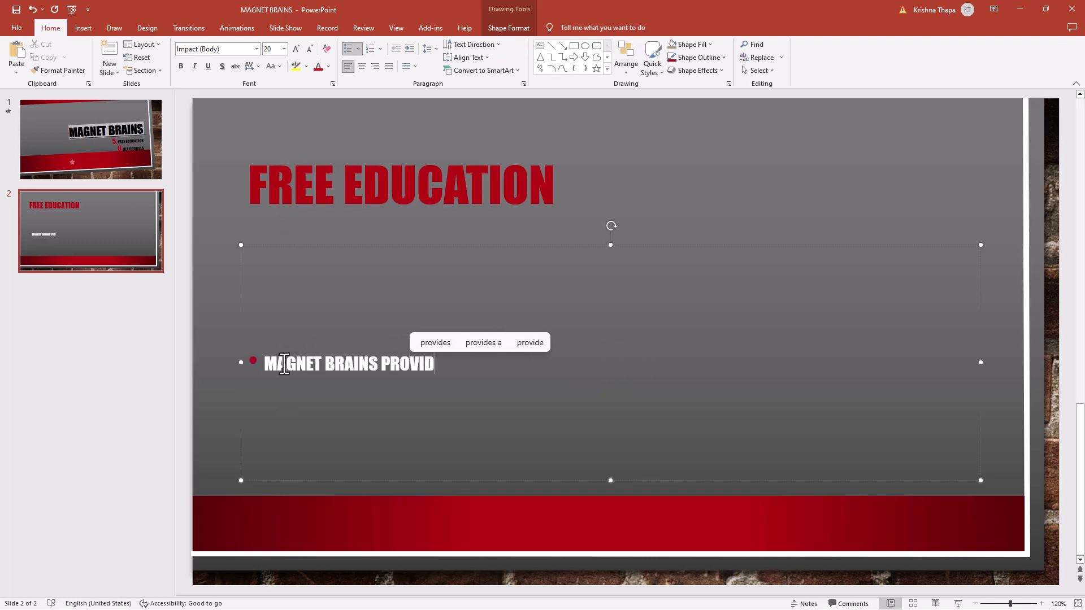
{"action": "type", "text": "E 100"}
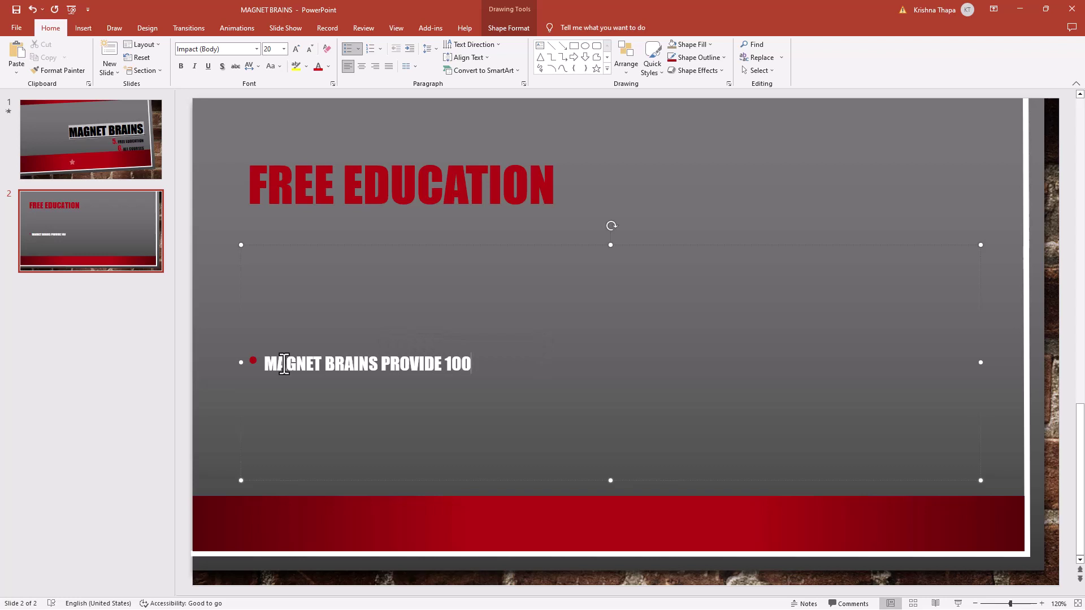
{"action": "type", "text": "% FREE S"}
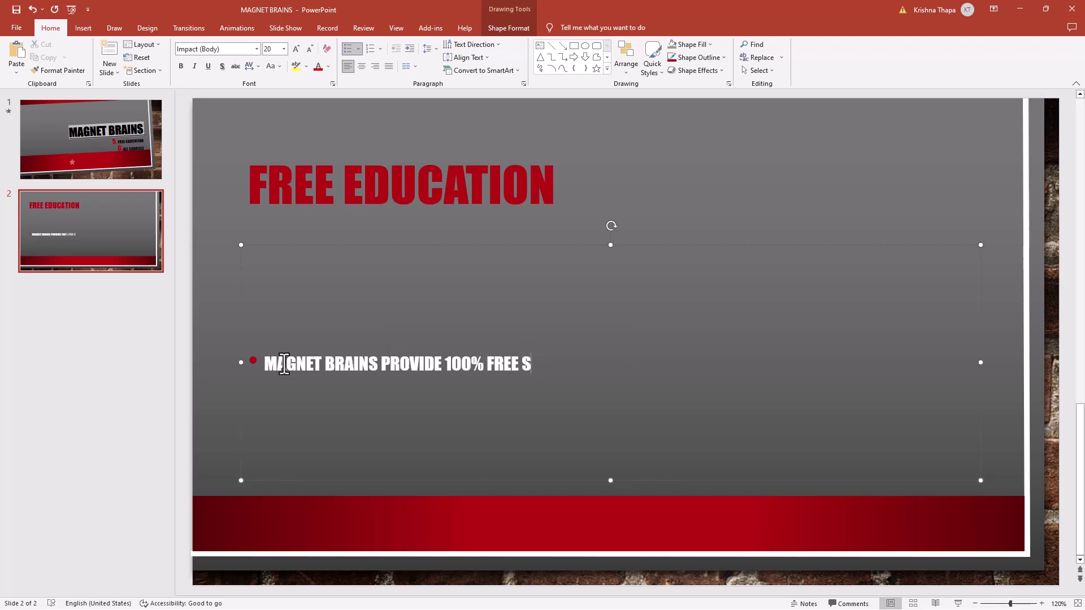
{"action": "key", "text": "BackSpace"}
{"action": "type", "text": "EDUCATION "}
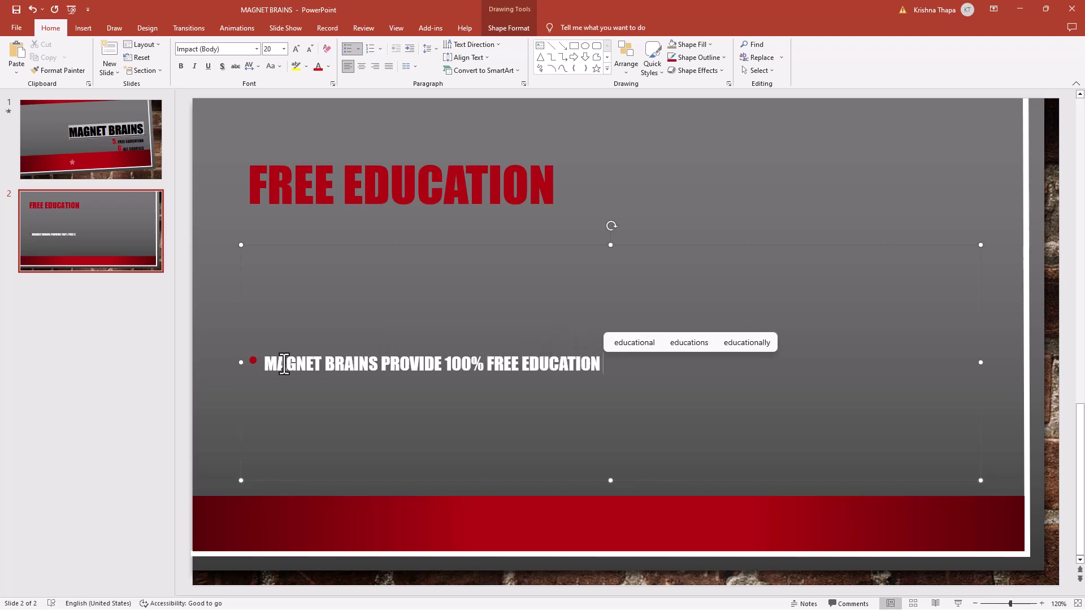
{"action": "type", "text": "TO"}
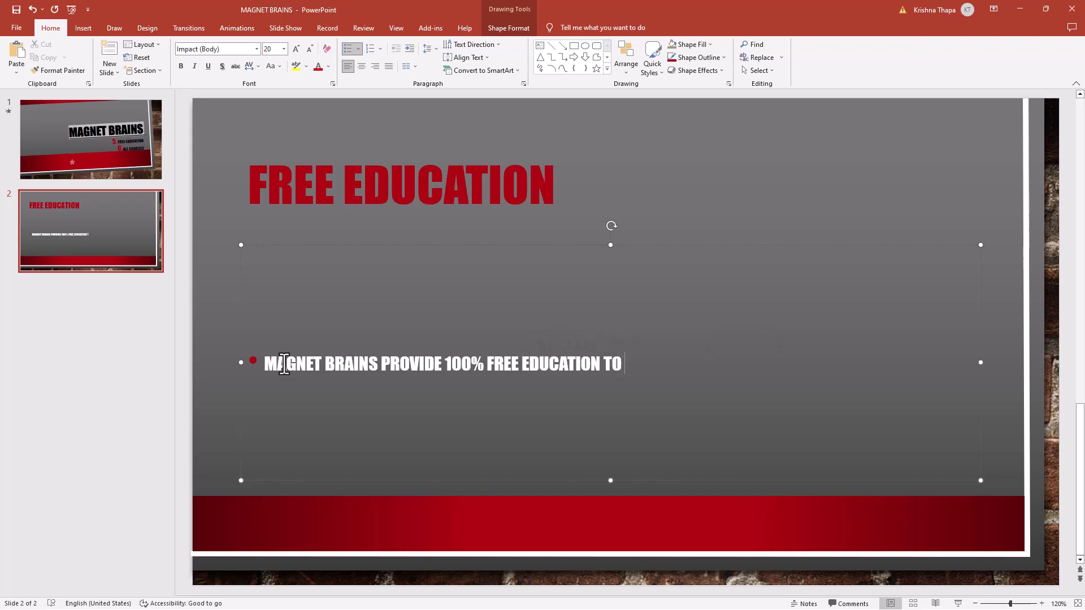
{"action": "type", "text": " STUDENTS."}
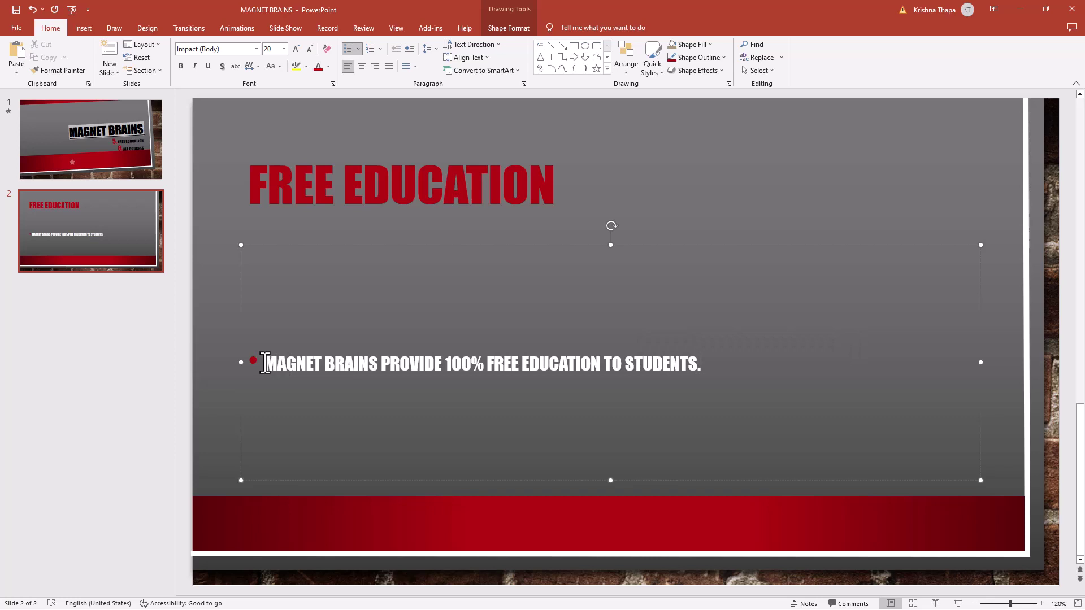
{"action": "key", "text": "Return"}
{"action": "type", "text": "Y"}
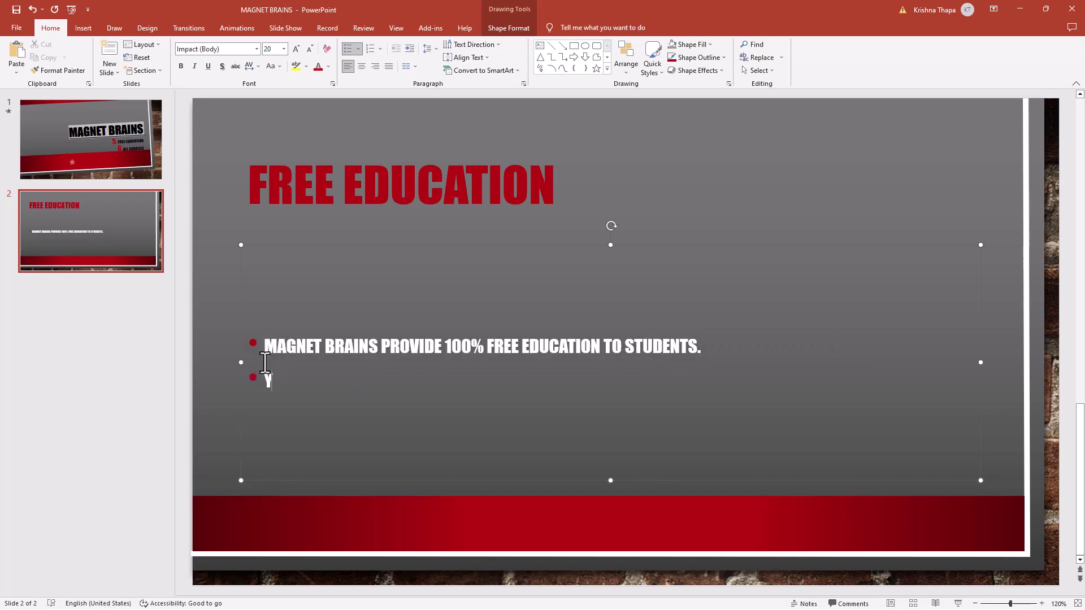
{"action": "type", "text": "OU CA"}
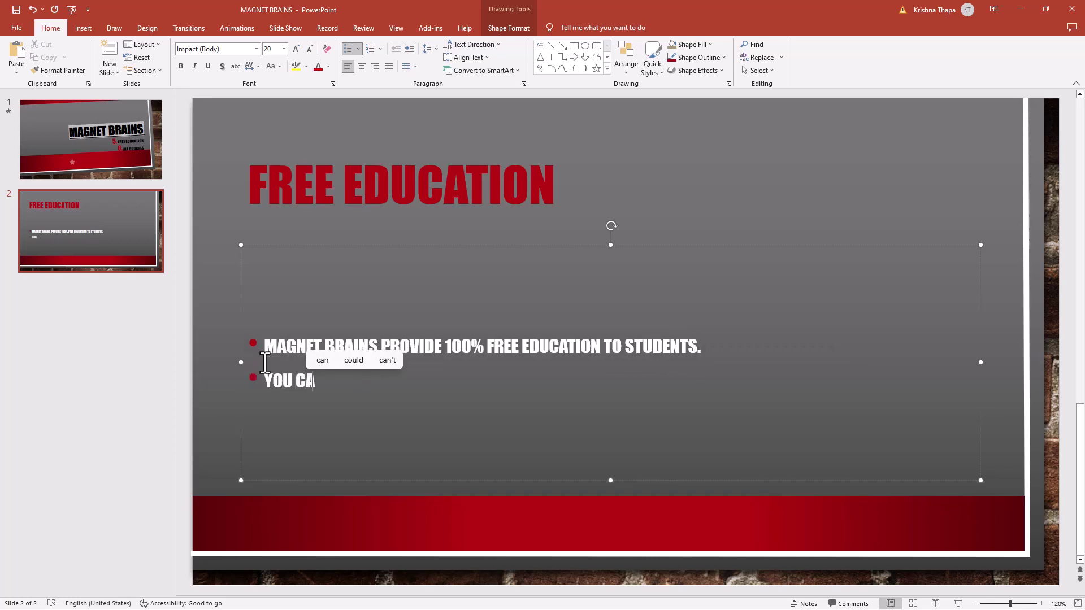
{"action": "type", "text": "N ACCEESS"}
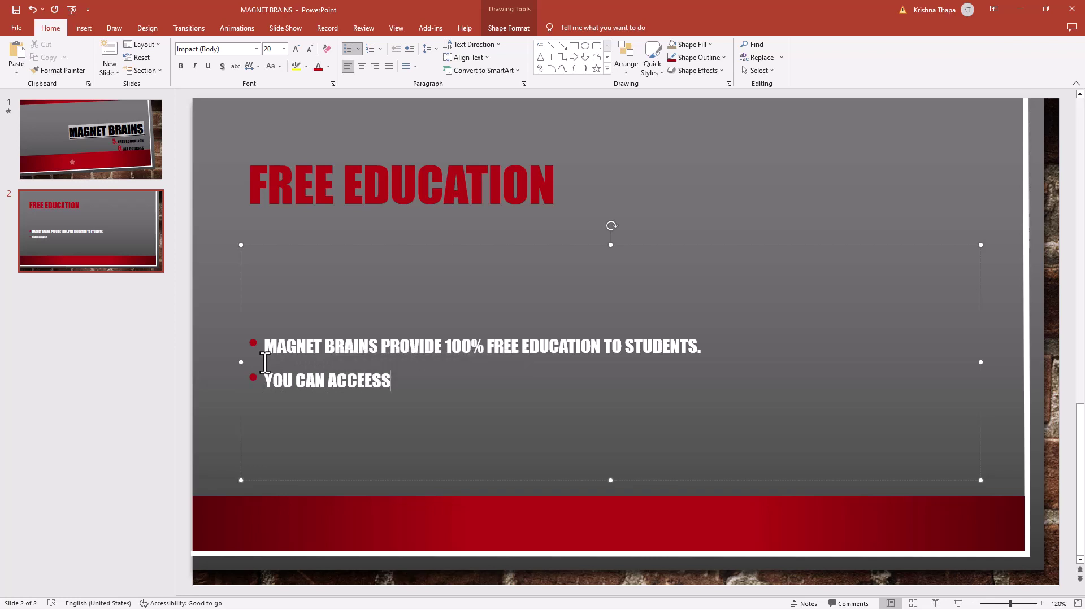
{"action": "type", "text": " HIGH Q"}
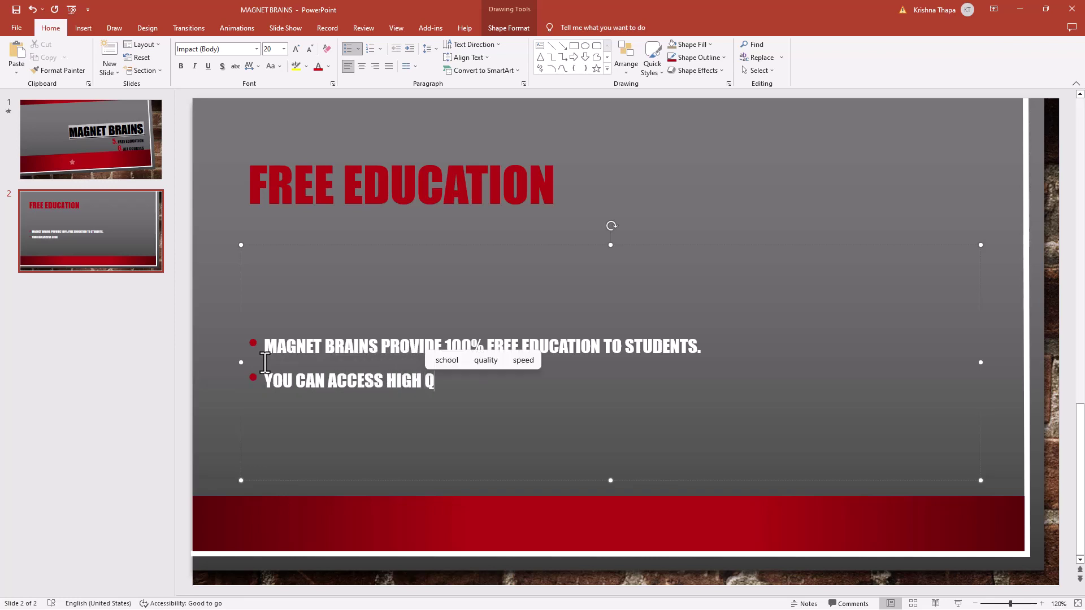
{"action": "type", "text": "UALITY CONTENT F"}
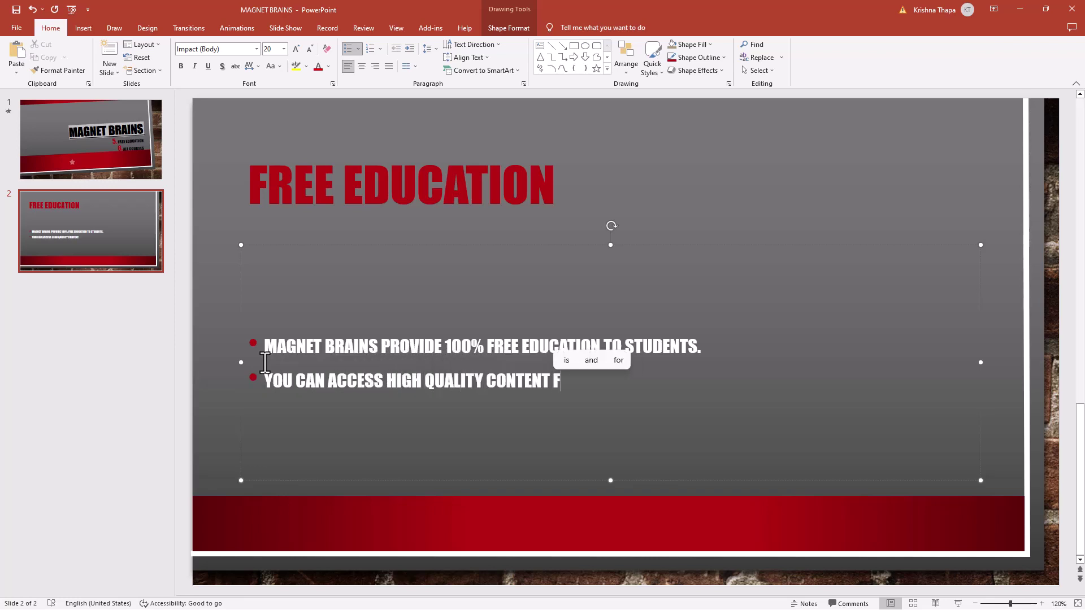
{"action": "type", "text": "ORM HERE."}
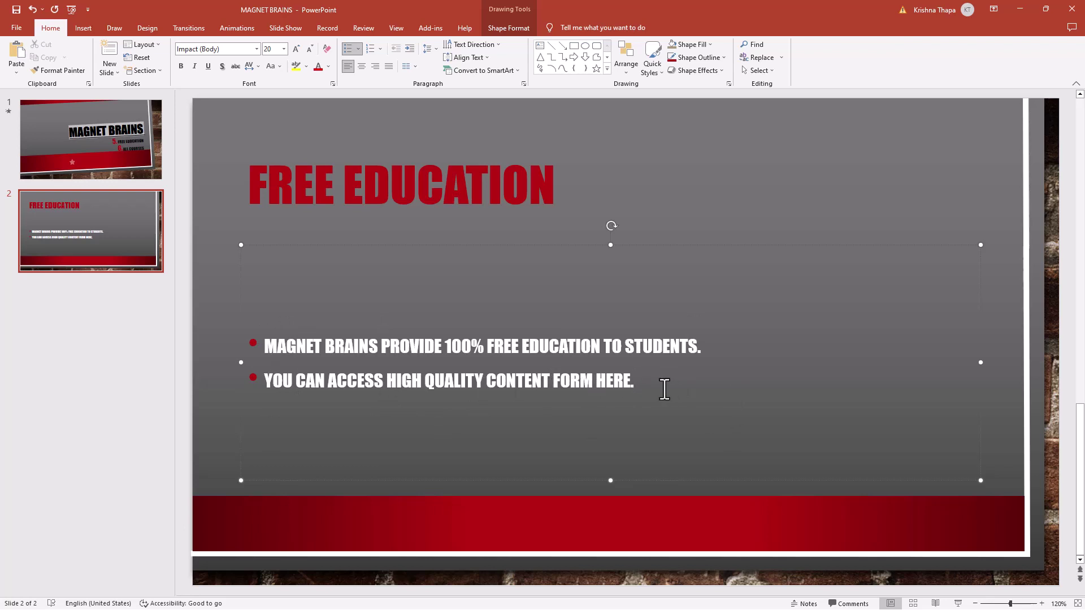
Step: Convert both slide 2 bullet lines to Sentence case, then deselect
{"action": "left_click_drag", "start_coordinate": [637, 380], "coordinate": [213, 347]}
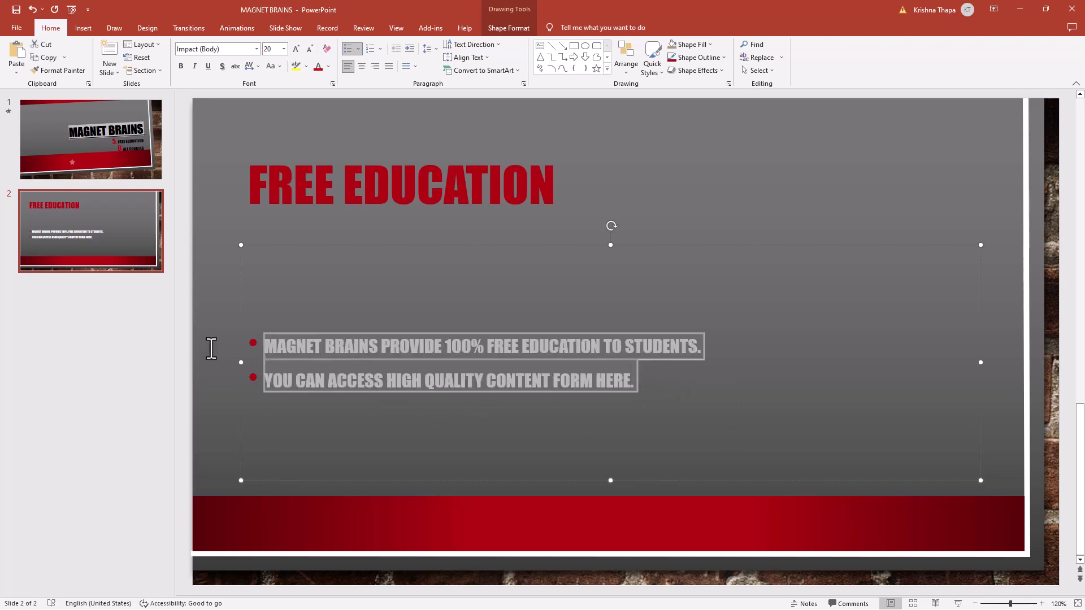
{"action": "left_click", "coordinate": [280, 69]}
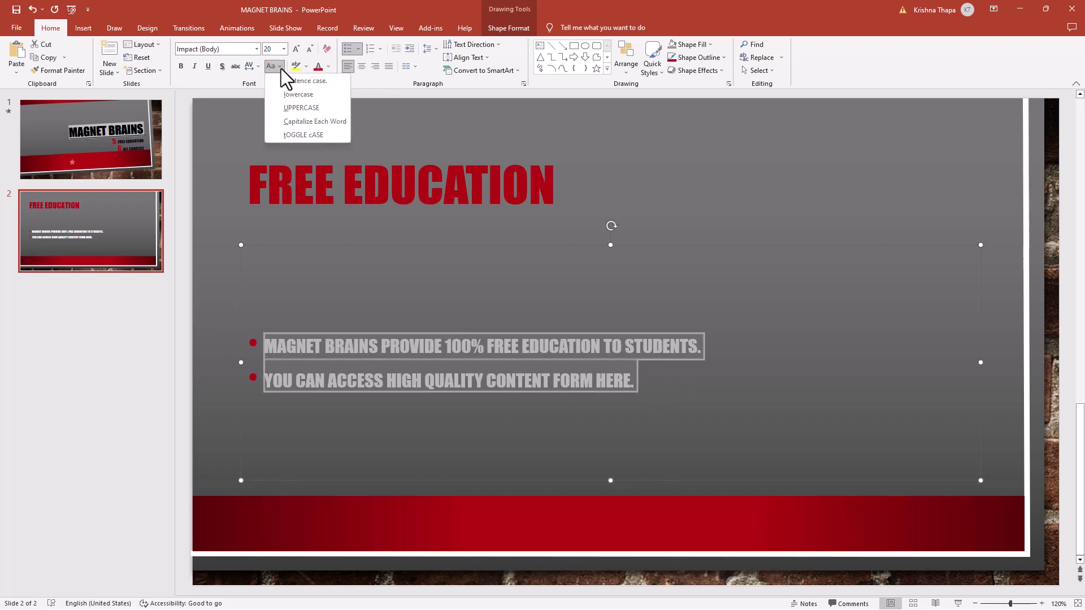
{"action": "left_click", "coordinate": [294, 93]}
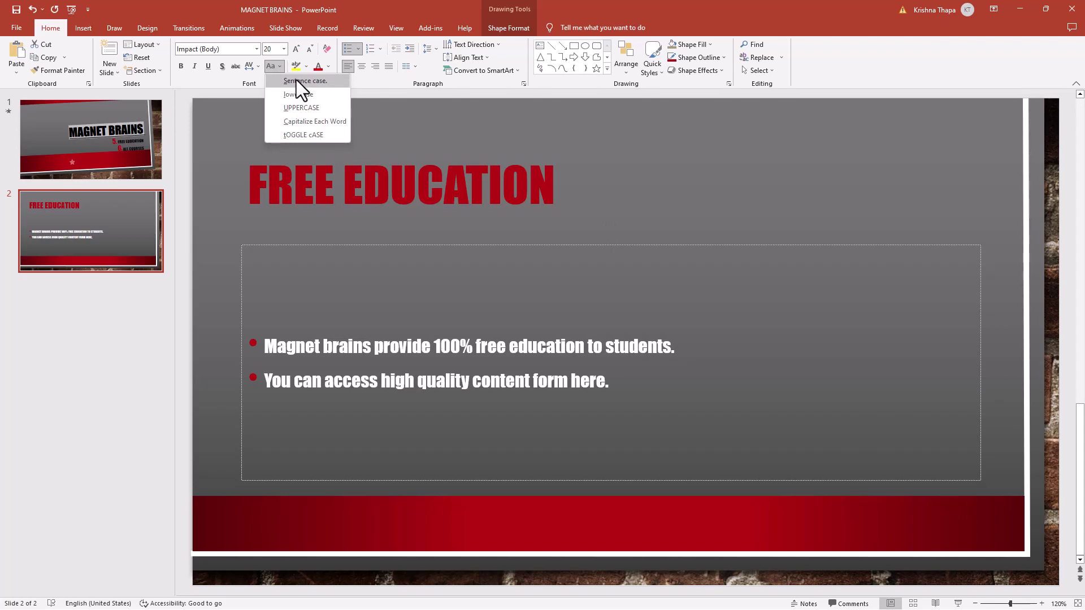
{"action": "left_click", "coordinate": [296, 79]}
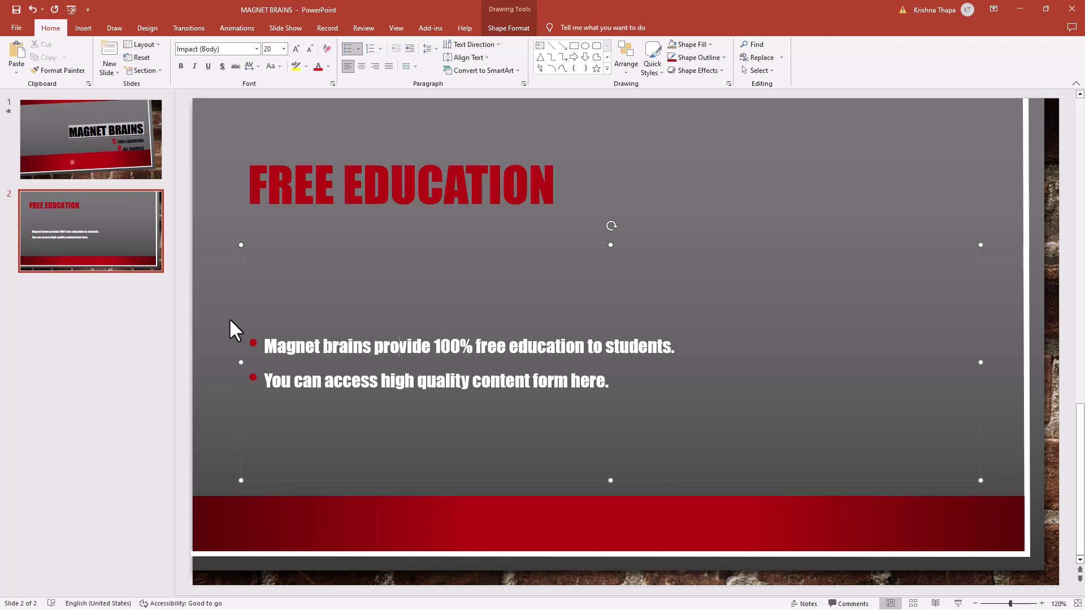
{"action": "left_click", "coordinate": [241, 211]}
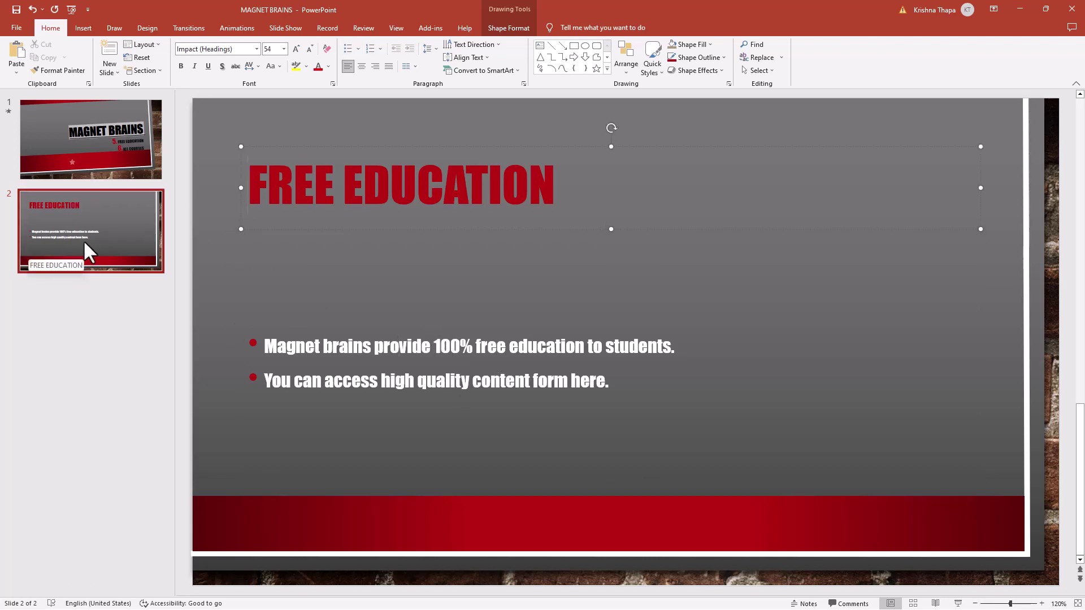
{"action": "left_click", "coordinate": [108, 244]}
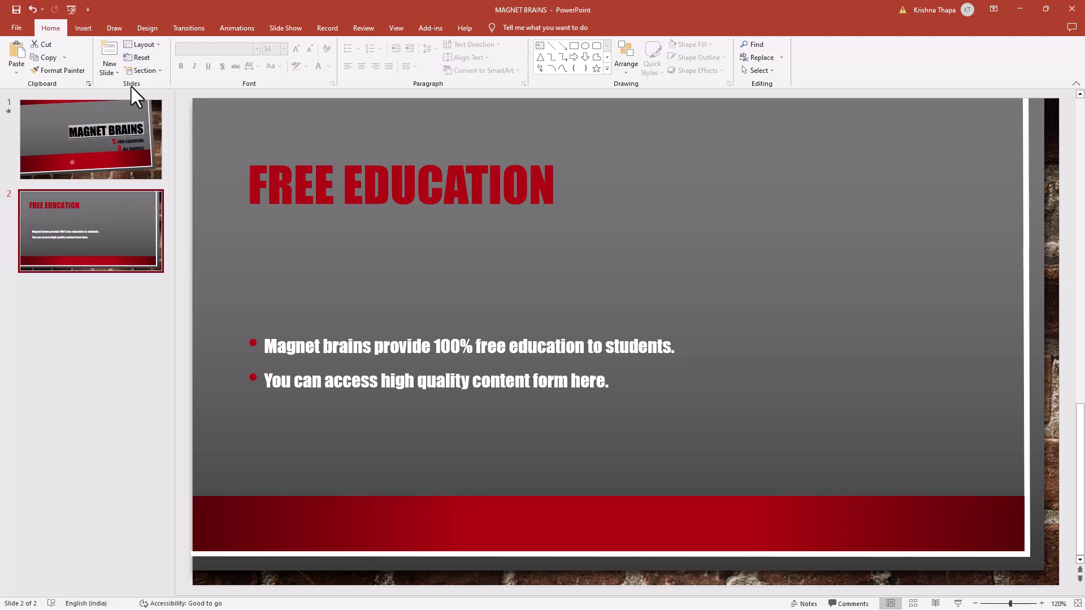
Step: Duplicate the FREE EDUCATION slide as a new slide 3 and view it
{"action": "left_click", "coordinate": [117, 73]}
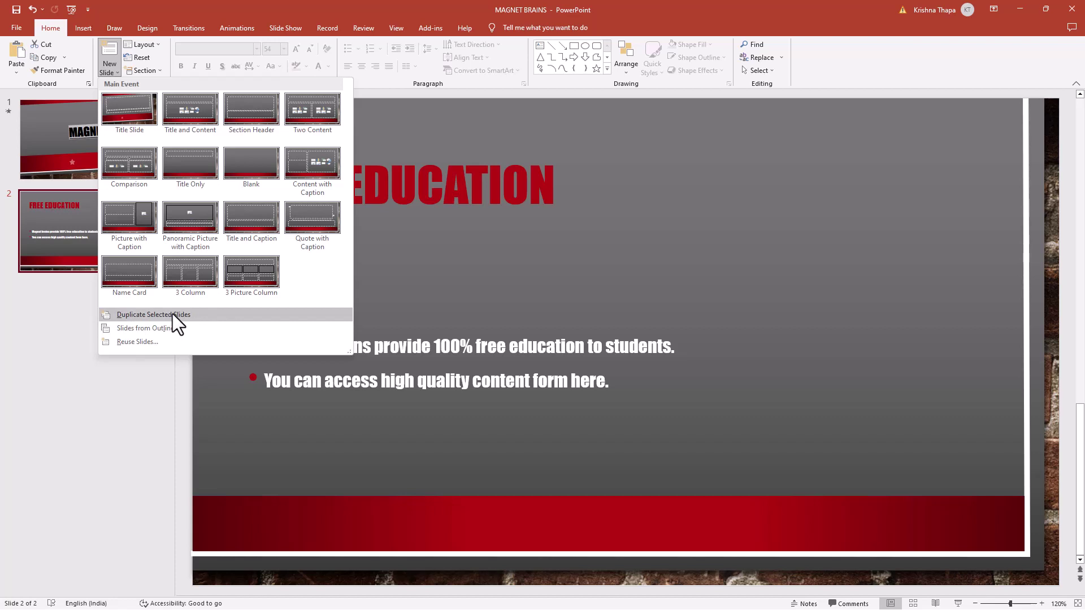
{"action": "left_click", "coordinate": [171, 314]}
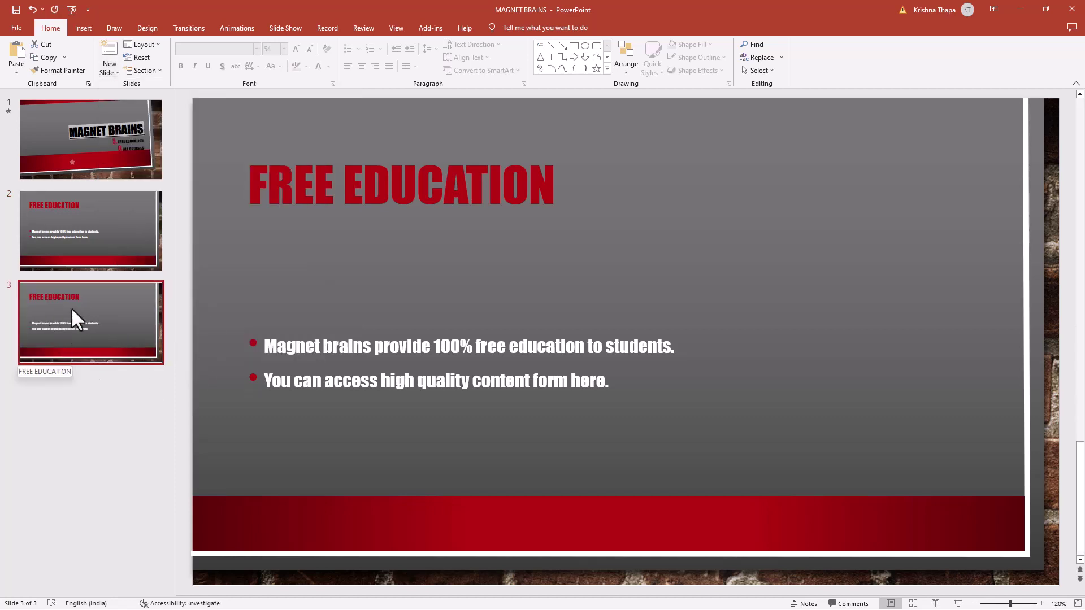
{"action": "left_click", "coordinate": [117, 247]}
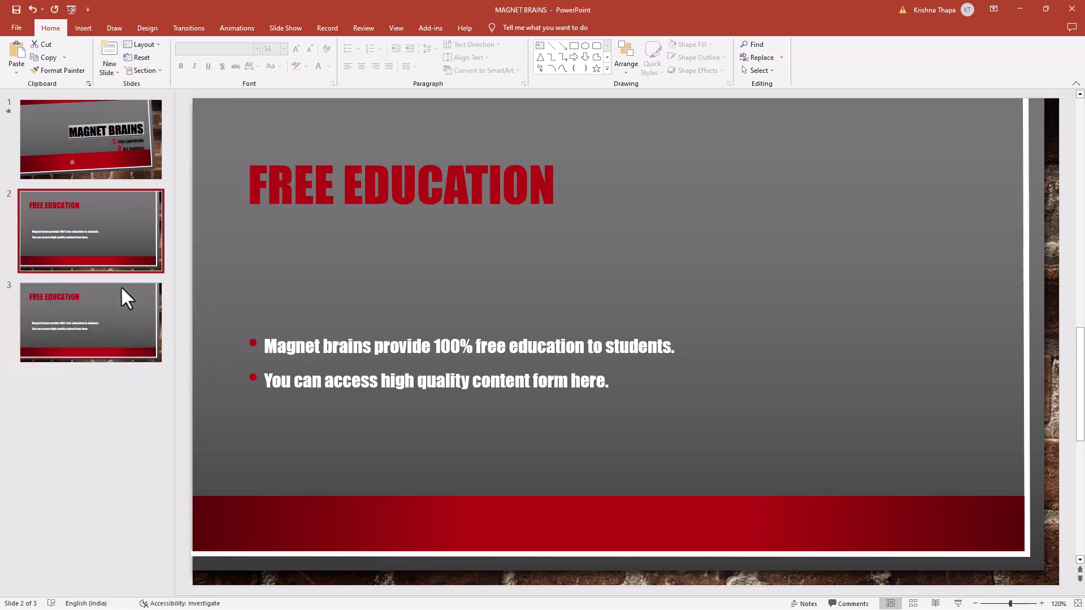
{"action": "left_click", "coordinate": [120, 325]}
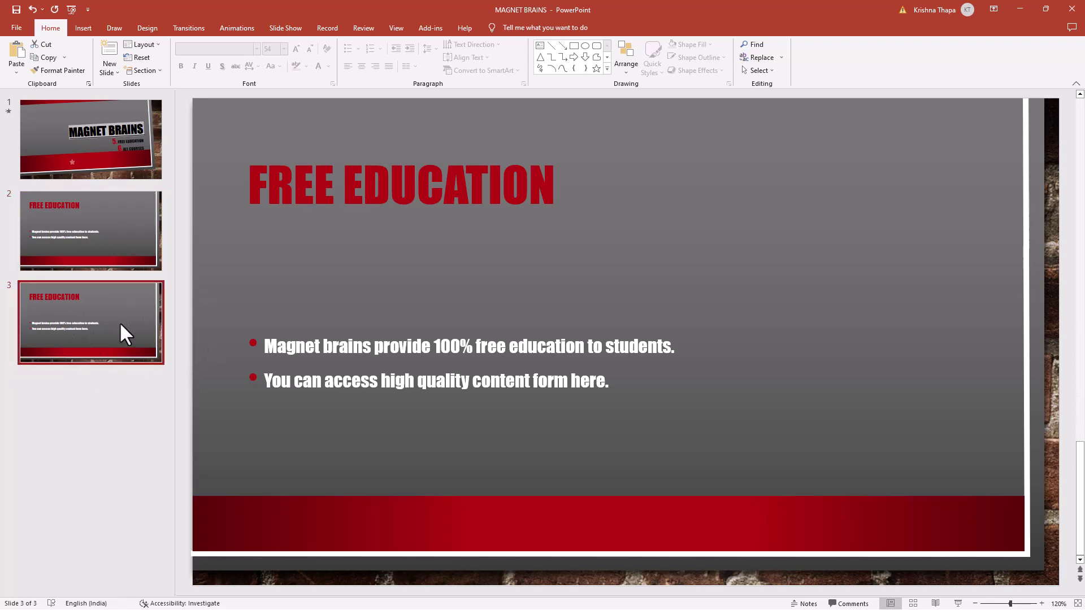
Step: Compare with slide 2, then select the FREE EDUCATION title text on slide 3
{"action": "left_click", "coordinate": [93, 233]}
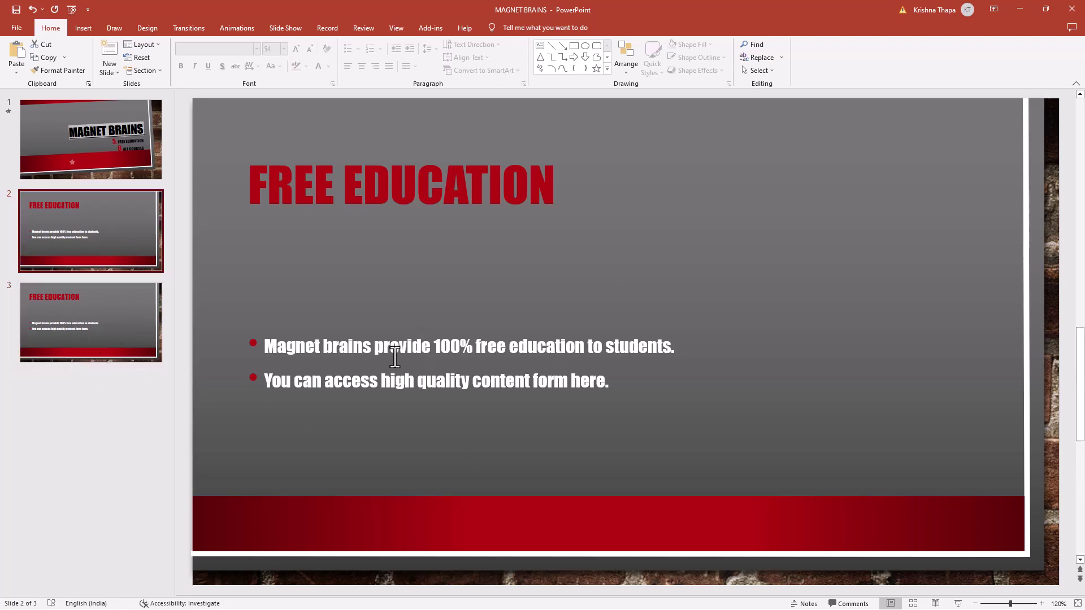
{"action": "left_click", "coordinate": [98, 339]}
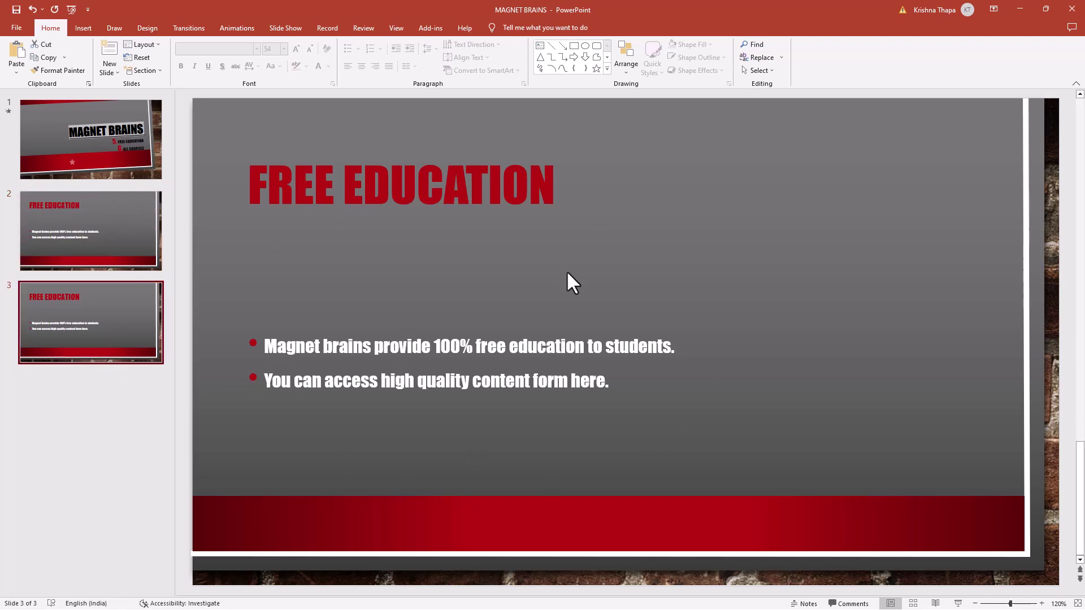
{"action": "left_click", "coordinate": [321, 202]}
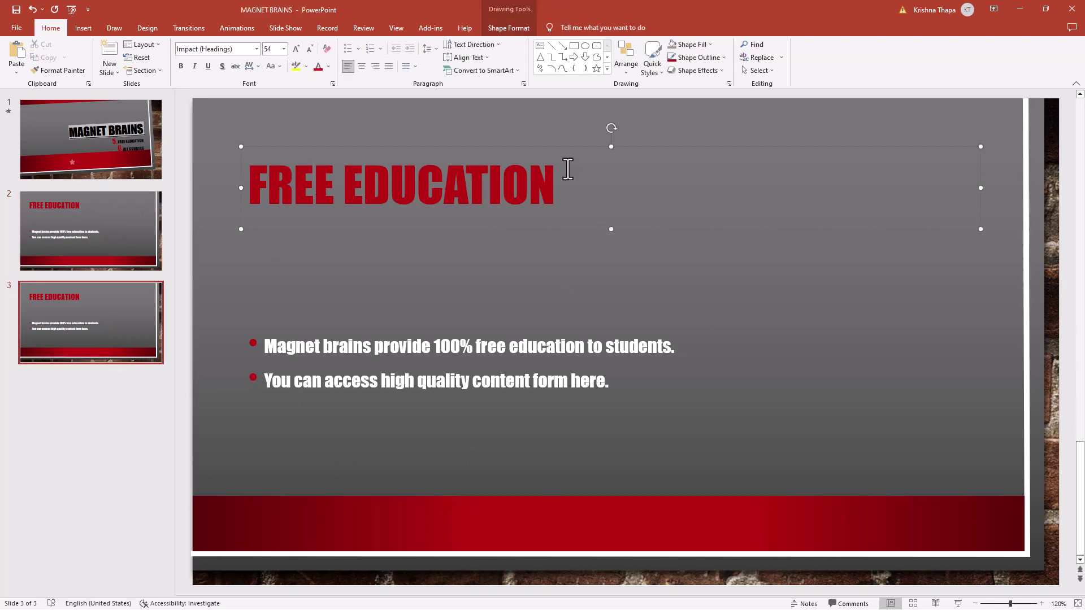
{"action": "left_click_drag", "start_coordinate": [512, 184], "coordinate": [287, 188]}
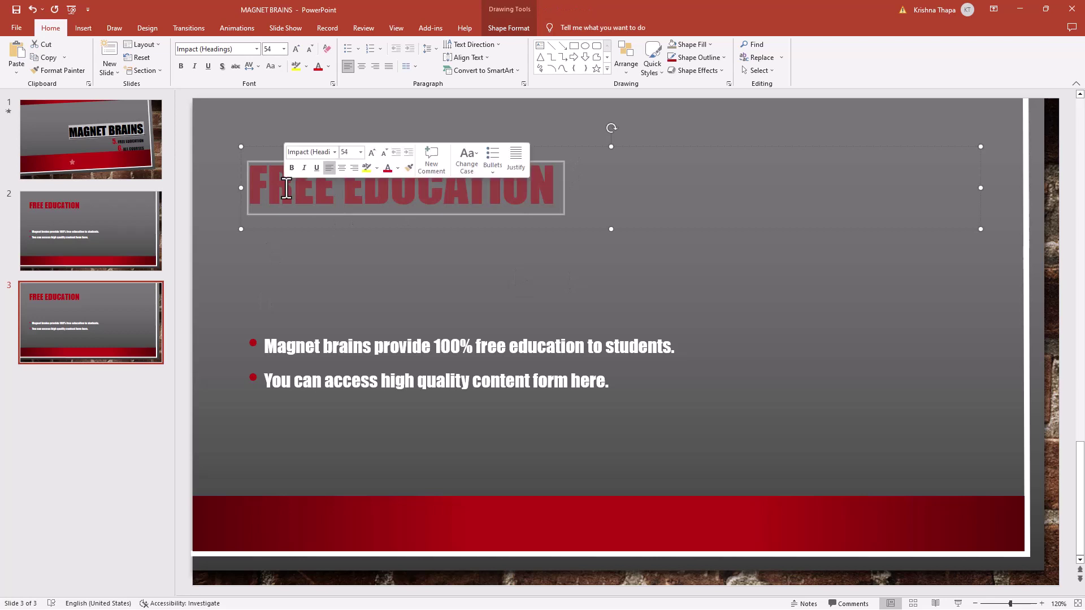
Step: Retitle slide 3 'ALL COURSES' and end its first bullet with 'all the courses from Kintergarden to 12th .'
{"action": "type", "text": "ALL"}
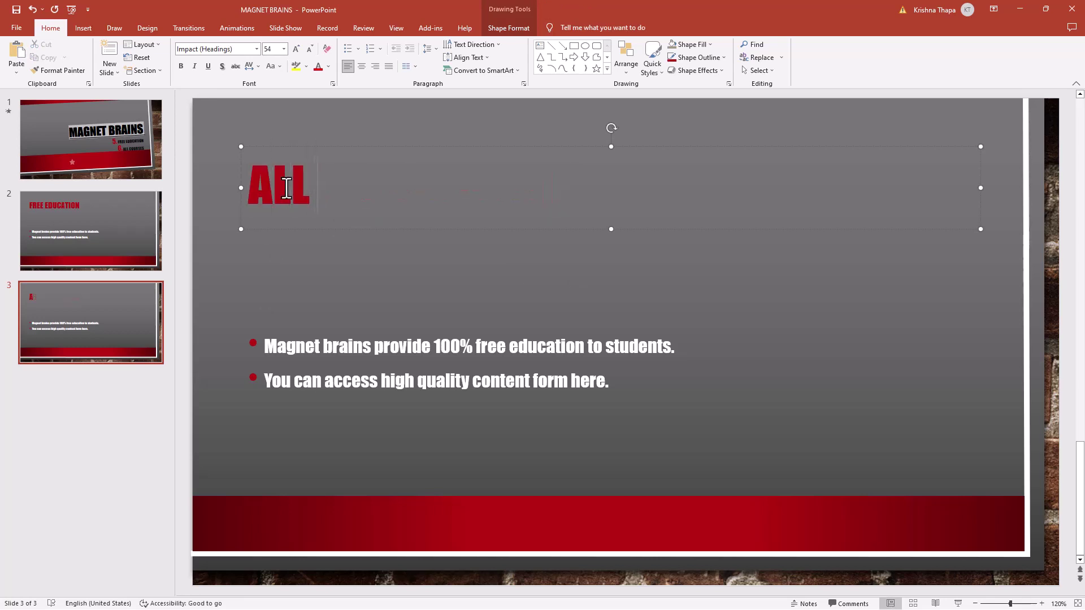
{"action": "type", "text": " COURSE"}
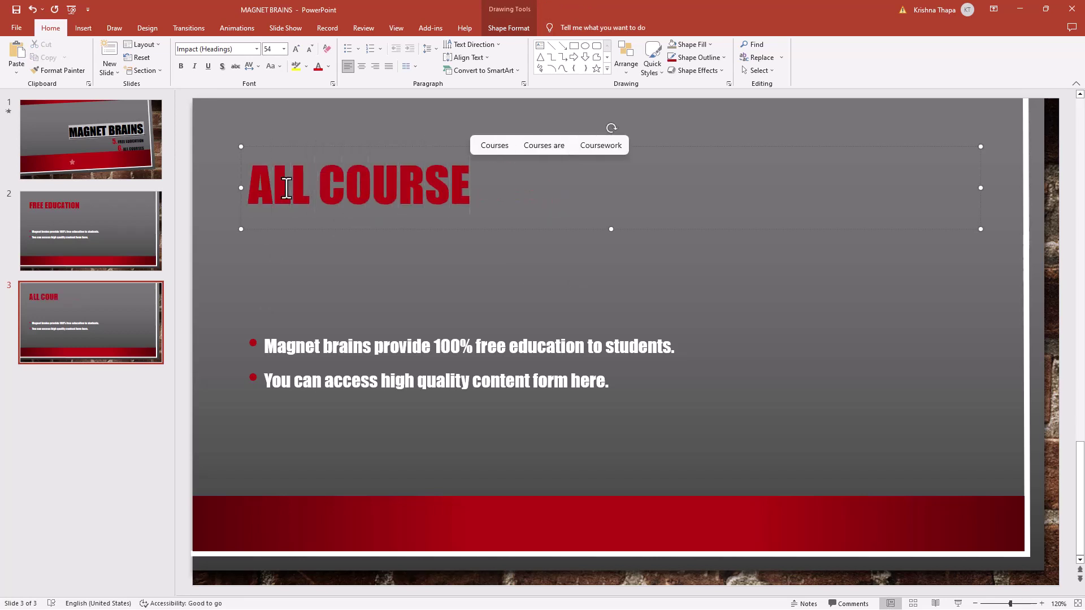
{"action": "type", "text": "S"}
{"action": "left_click", "coordinate": [644, 373]}
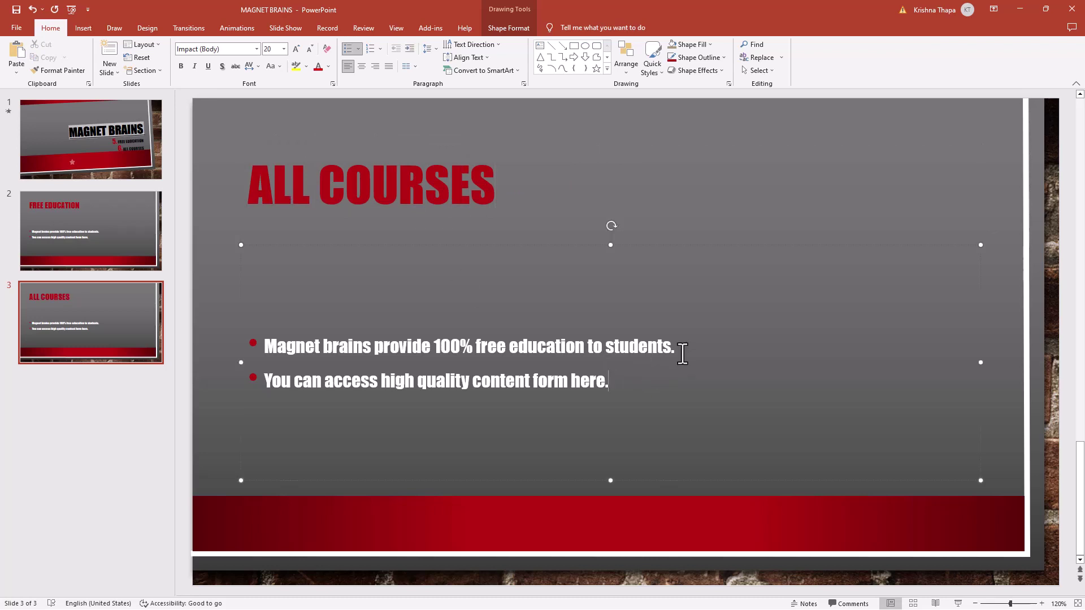
{"action": "mouse_move", "coordinate": [679, 348]}
{"action": "left_mouse_down"}
{"action": "mouse_move", "coordinate": [320, 356]}
{"action": "mouse_move", "coordinate": [444, 347]}
{"action": "left_mouse_up"}
{"action": "type", "text": "agnet brains provide a"}
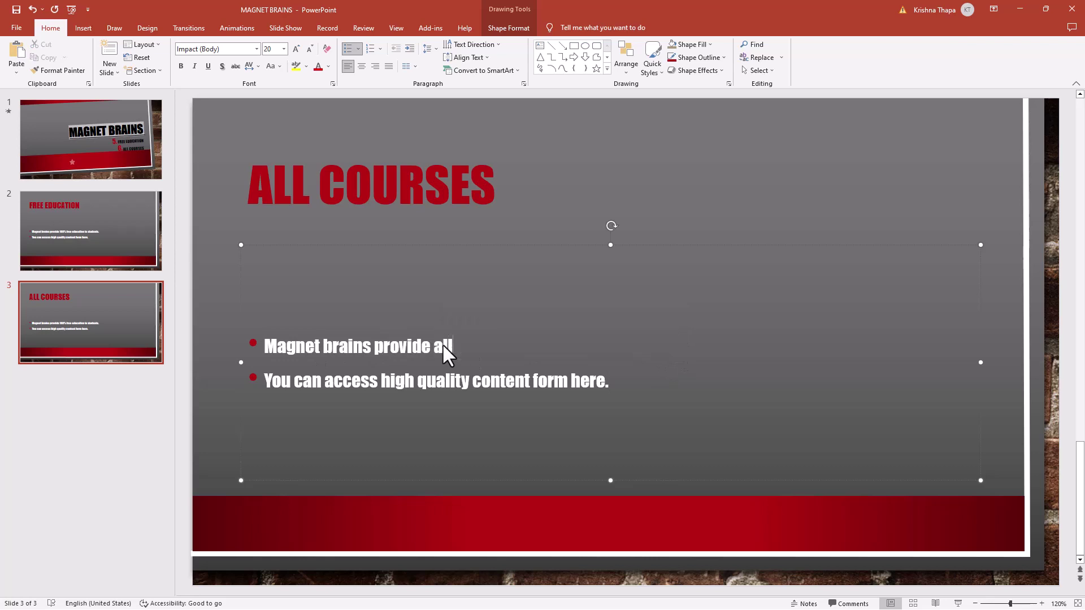
{"action": "type", "text": "ll the cour"}
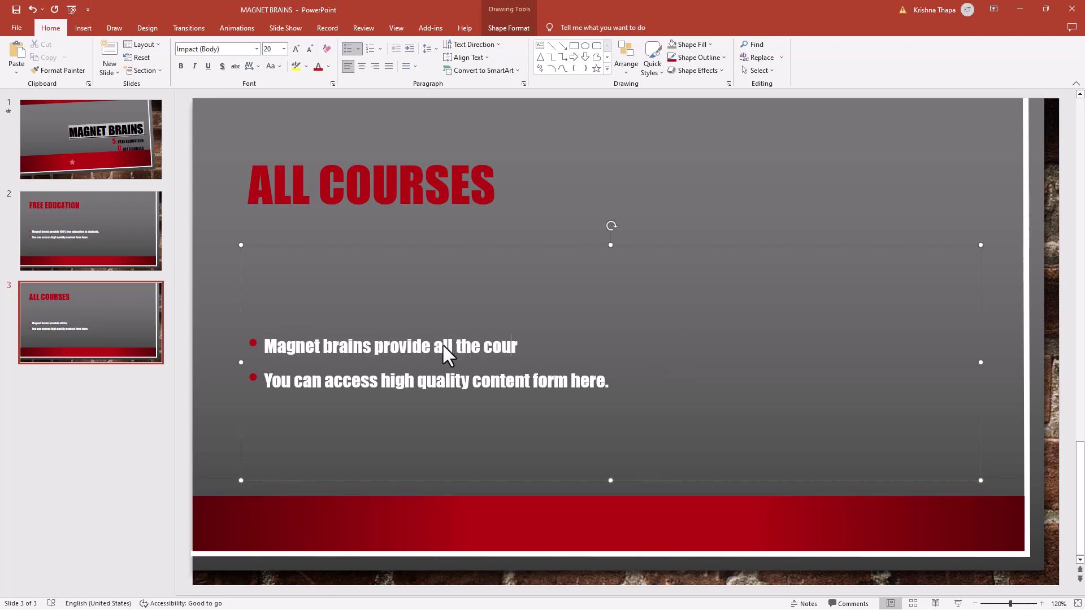
{"action": "type", "text": "ses from K"}
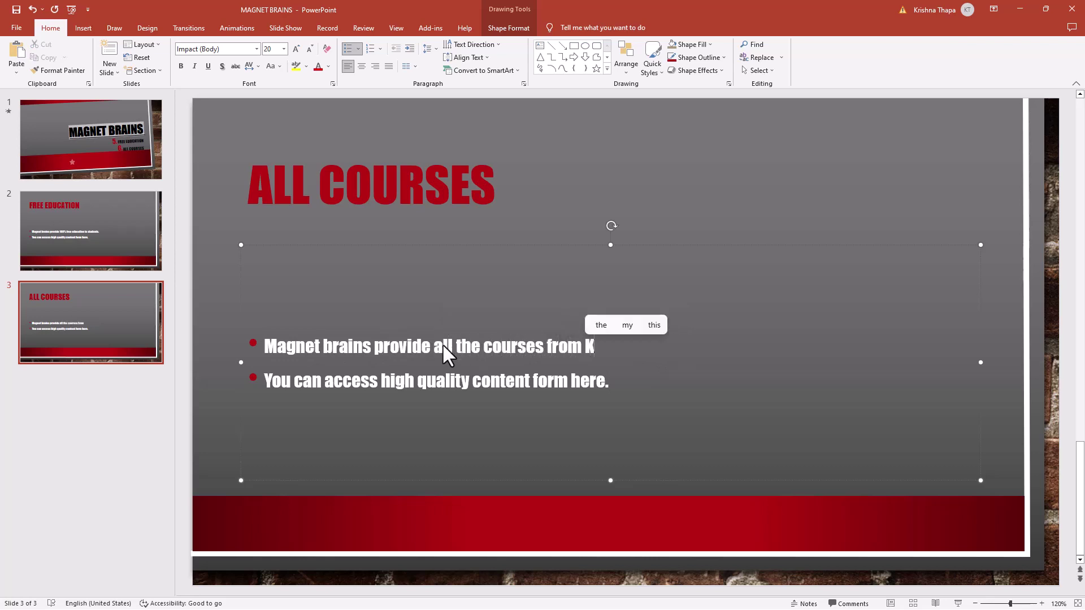
{"action": "type", "text": "int"}
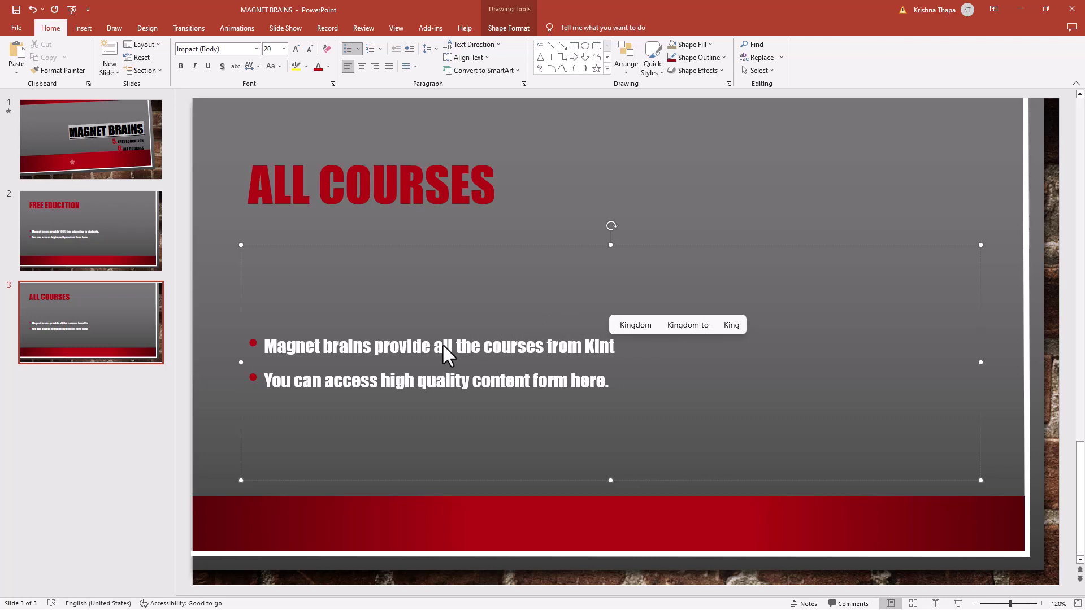
{"action": "type", "text": "ergarden "}
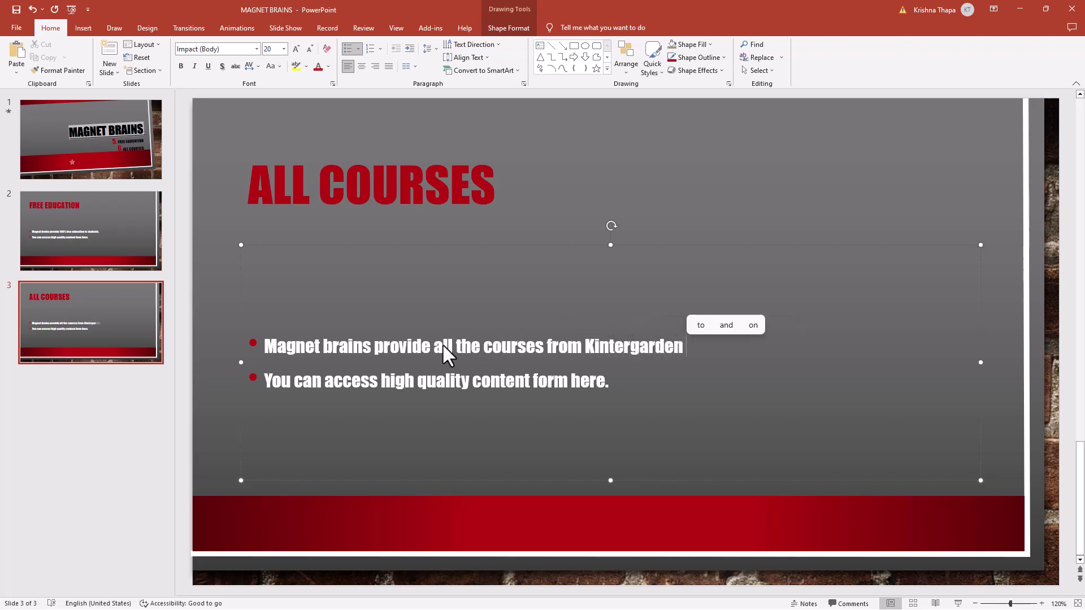
{"action": "type", "text": "to 12"}
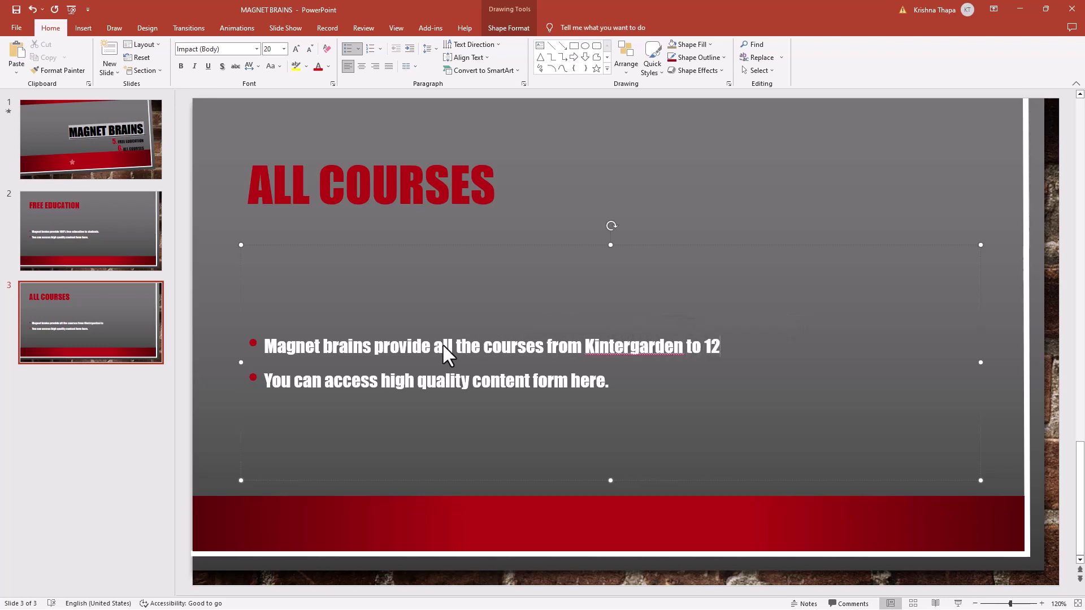
{"action": "type", "text": "th ."}
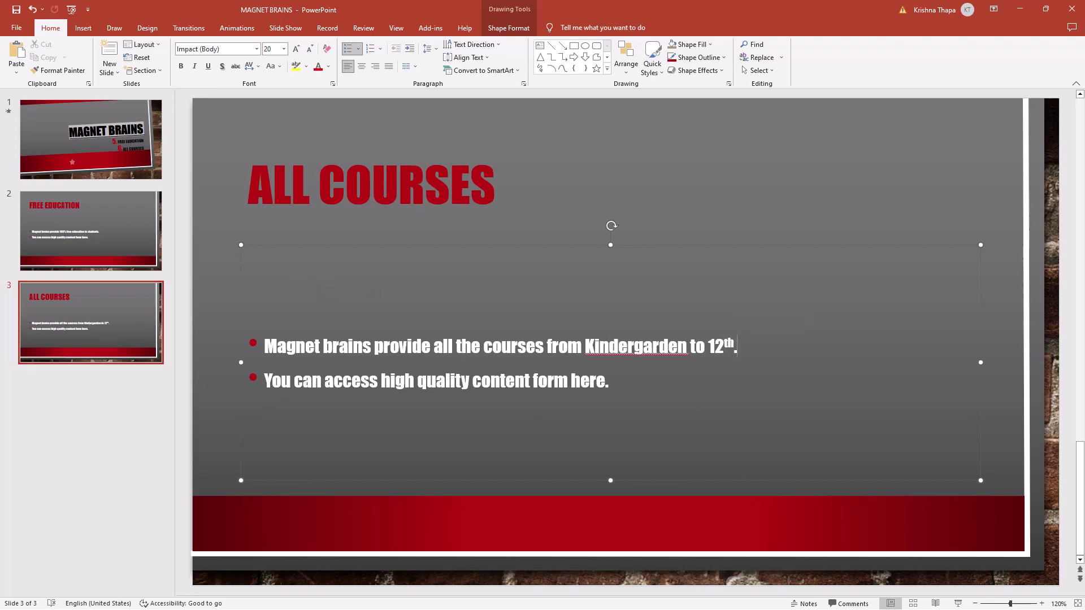
{"action": "left_click", "coordinate": [97, 328]}
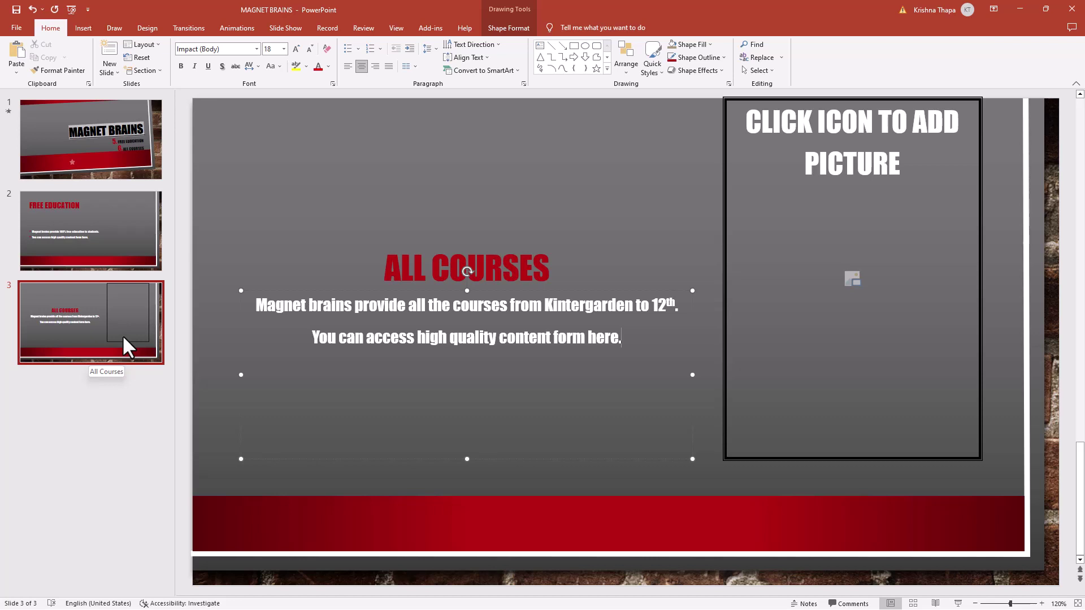
Step: Clear the selection using the empty thumbnail pane below slide 3
{"action": "left_click", "coordinate": [116, 381]}
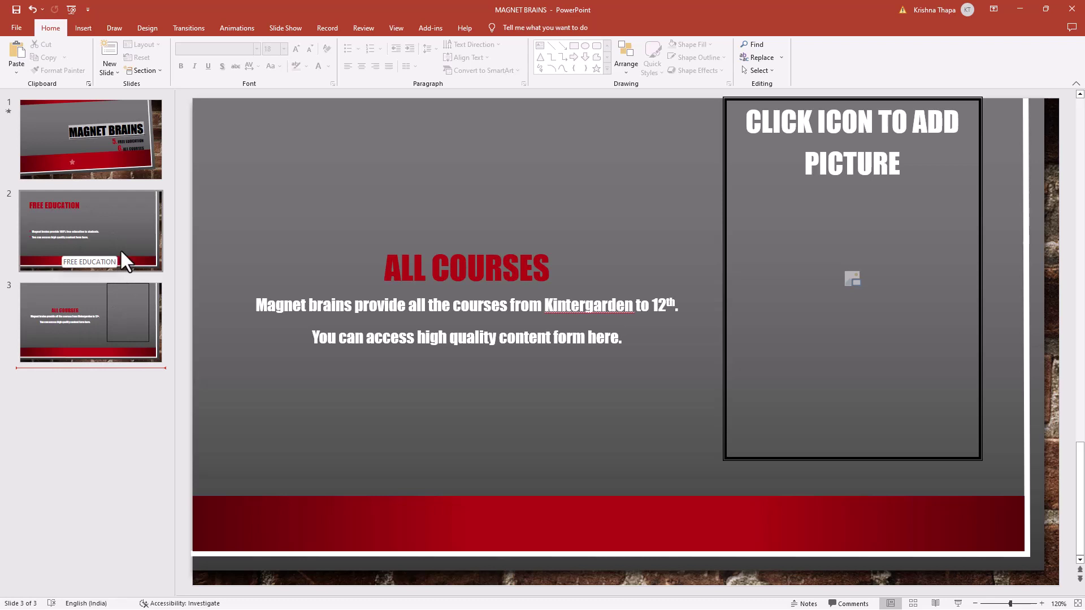
Step: Copy the FREE EDUCATION slide 2 from its thumbnail menu
{"action": "left_click", "coordinate": [139, 239]}
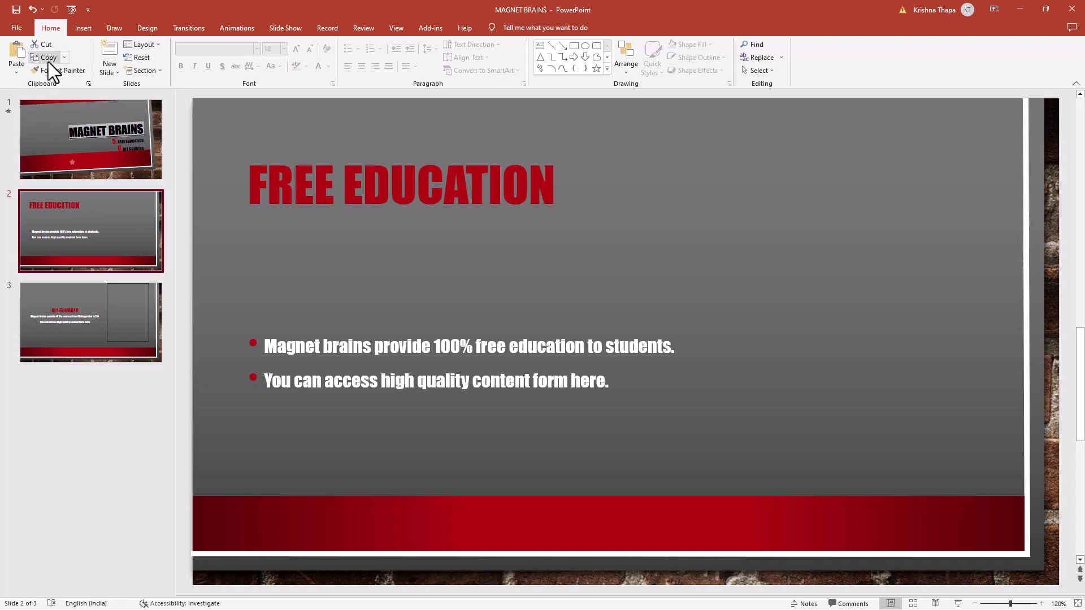
{"action": "right_click", "coordinate": [118, 221]}
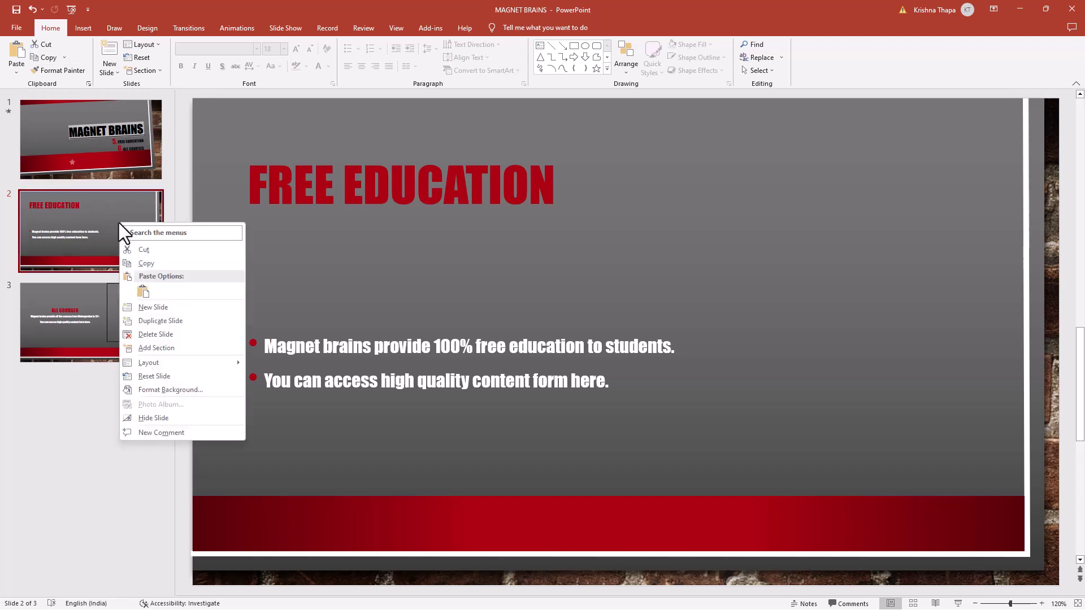
{"action": "left_click", "coordinate": [148, 263]}
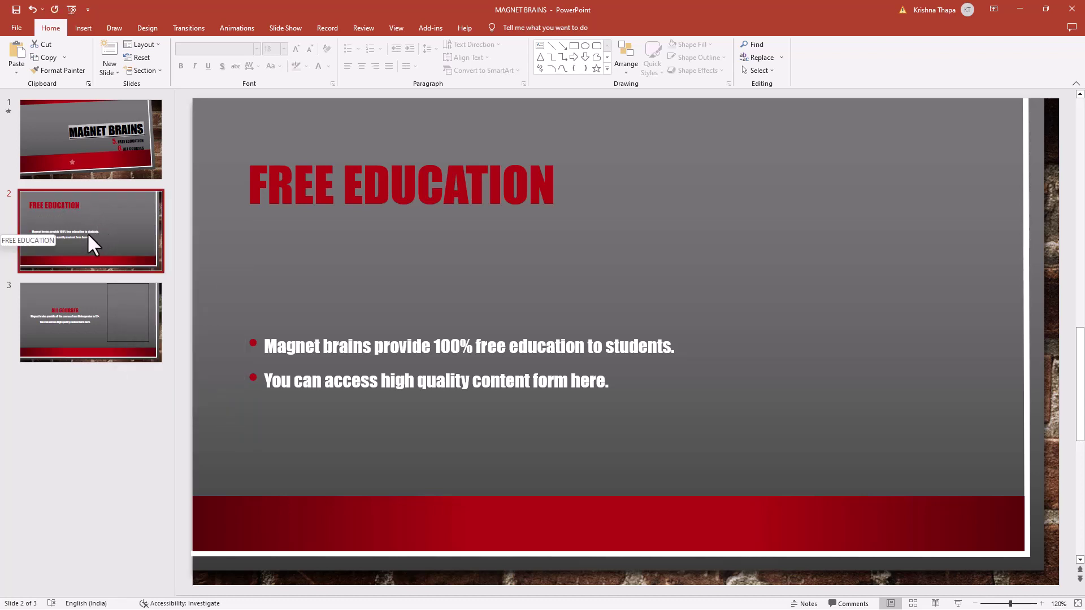
Step: Paste the copy after slide 3 with Use Destination Theme, making it slide 4
{"action": "left_click", "coordinate": [50, 387]}
{"action": "left_click", "coordinate": [64, 345]}
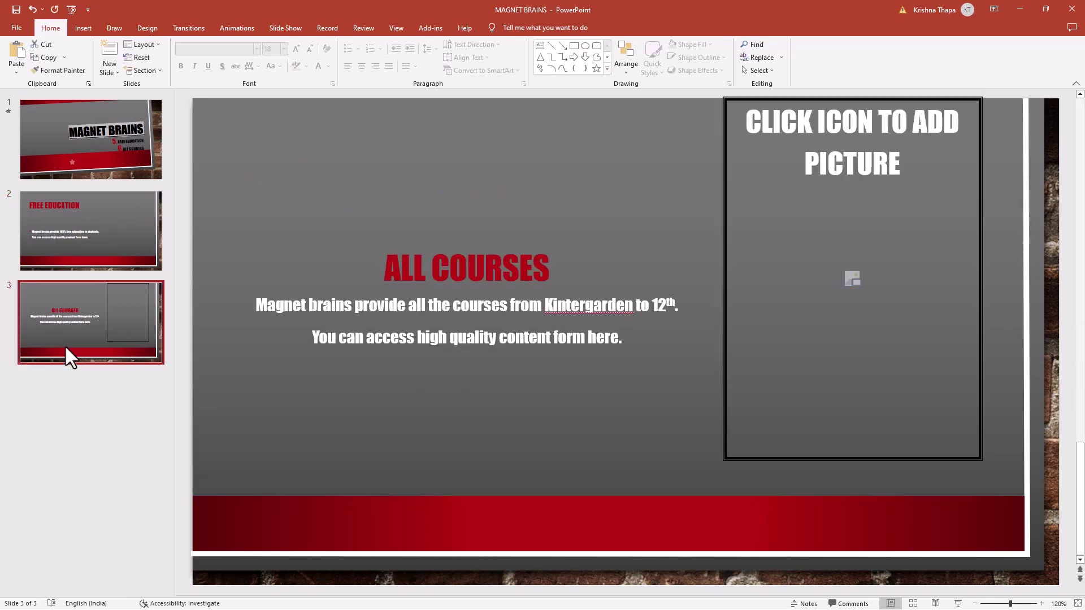
{"action": "right_click", "coordinate": [67, 379]}
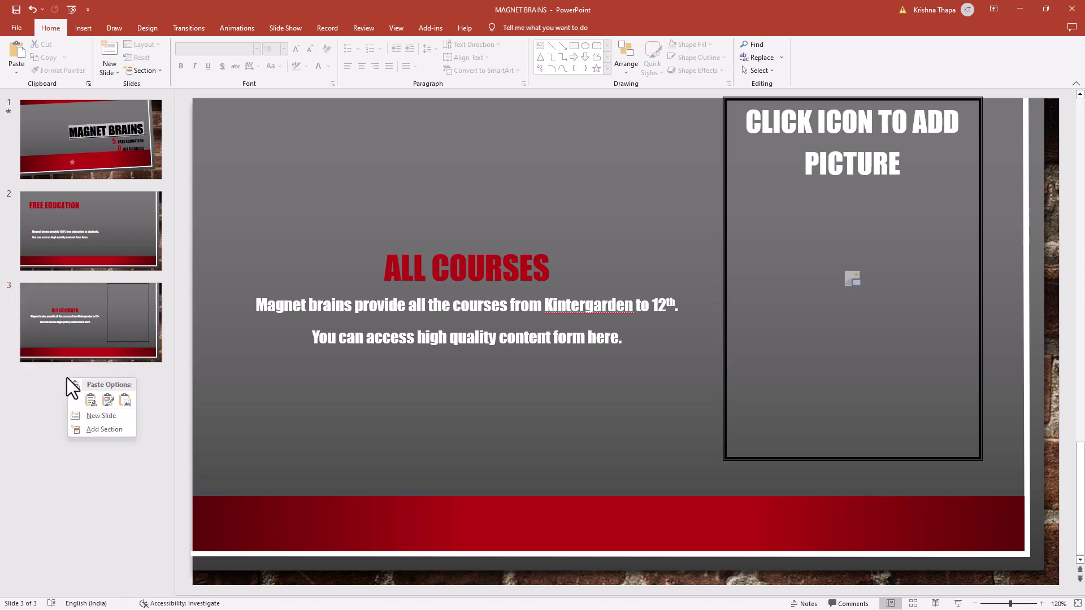
{"action": "left_click", "coordinate": [93, 399]}
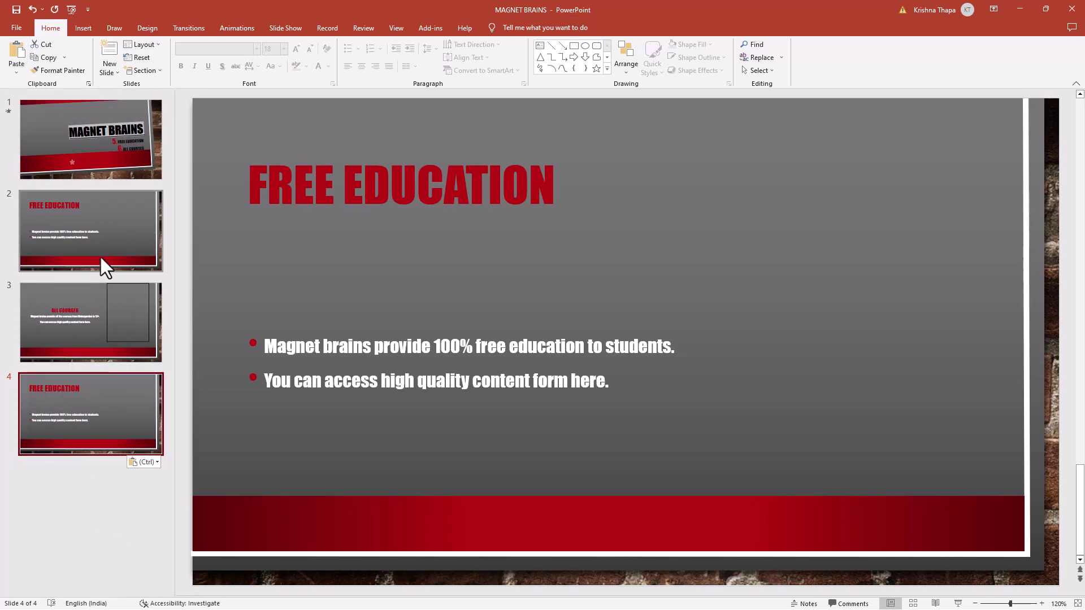
{"action": "left_click", "coordinate": [91, 480]}
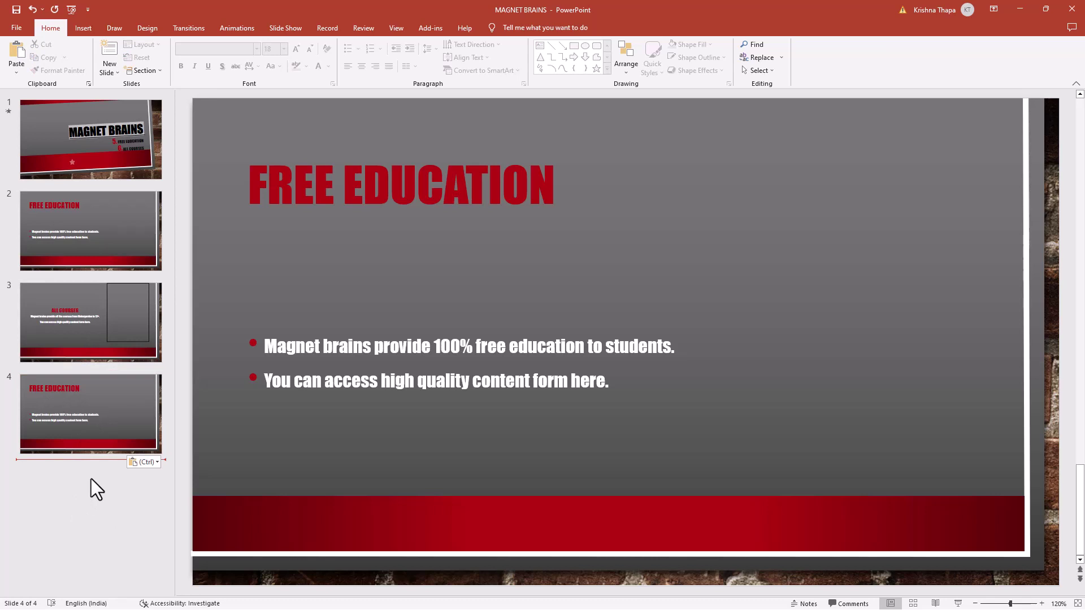
Step: Paste another FREE EDUCATION copy with Ctrl+V, then cut the ALL COURSES slide
{"action": "key", "text": "ctrl+v"}
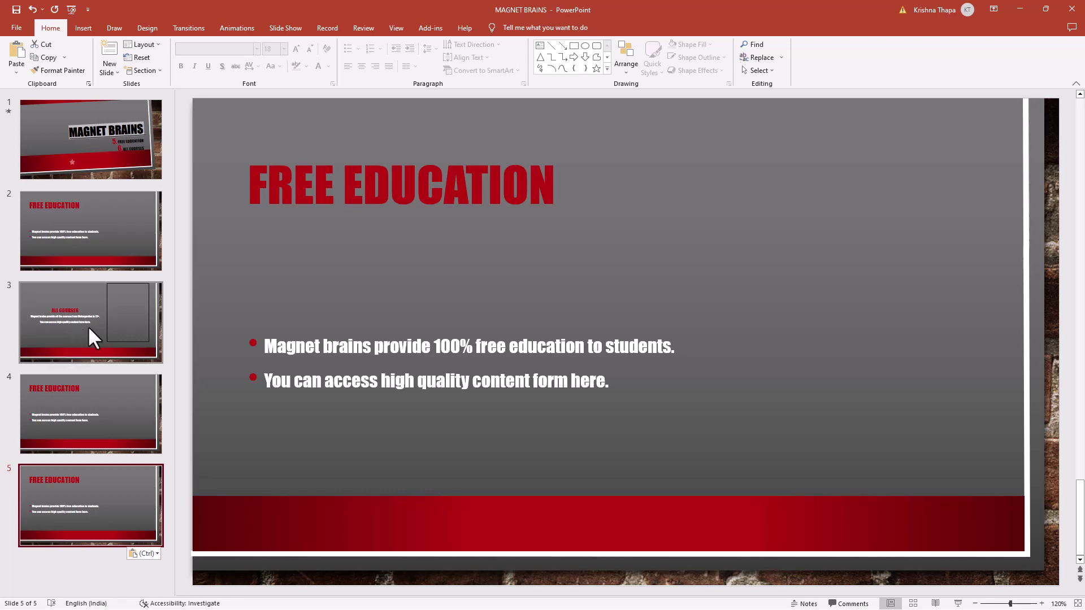
{"action": "left_click", "coordinate": [88, 328]}
{"action": "right_click", "coordinate": [85, 326]}
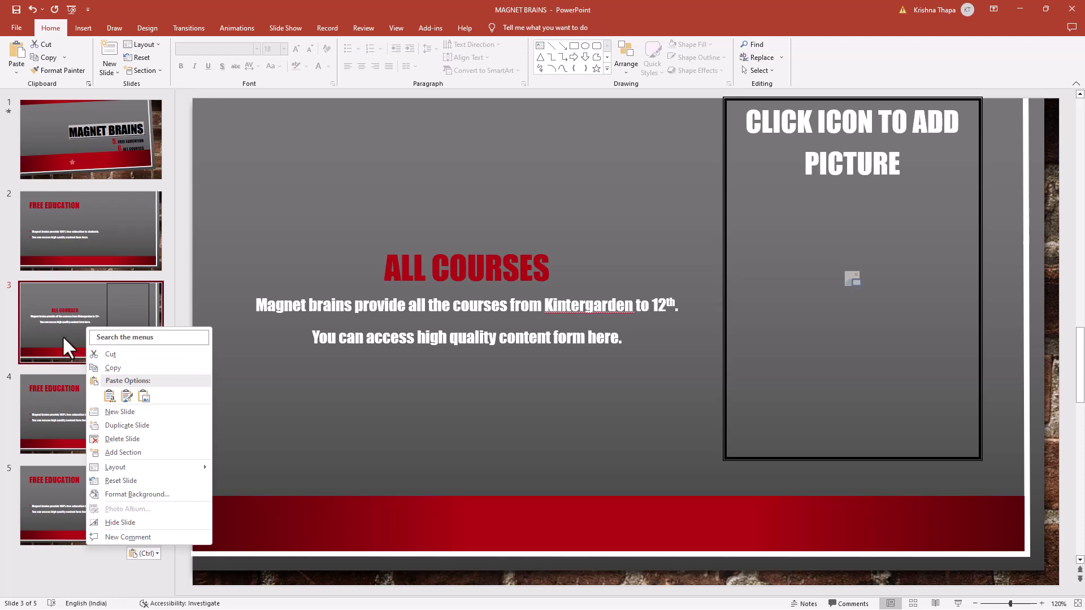
{"action": "left_click", "coordinate": [62, 334]}
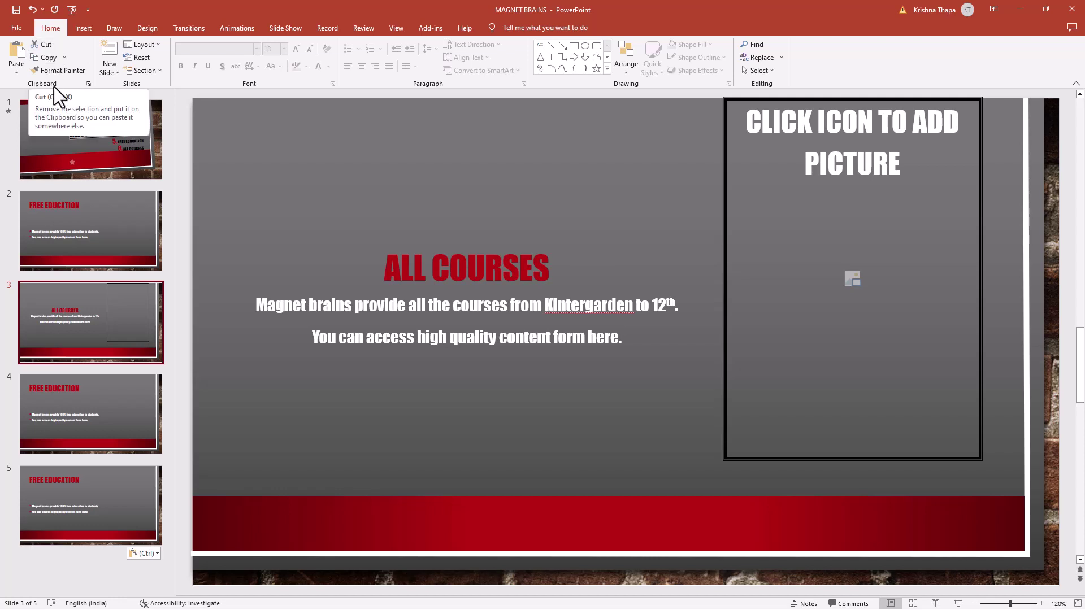
{"action": "left_click", "coordinate": [49, 45]}
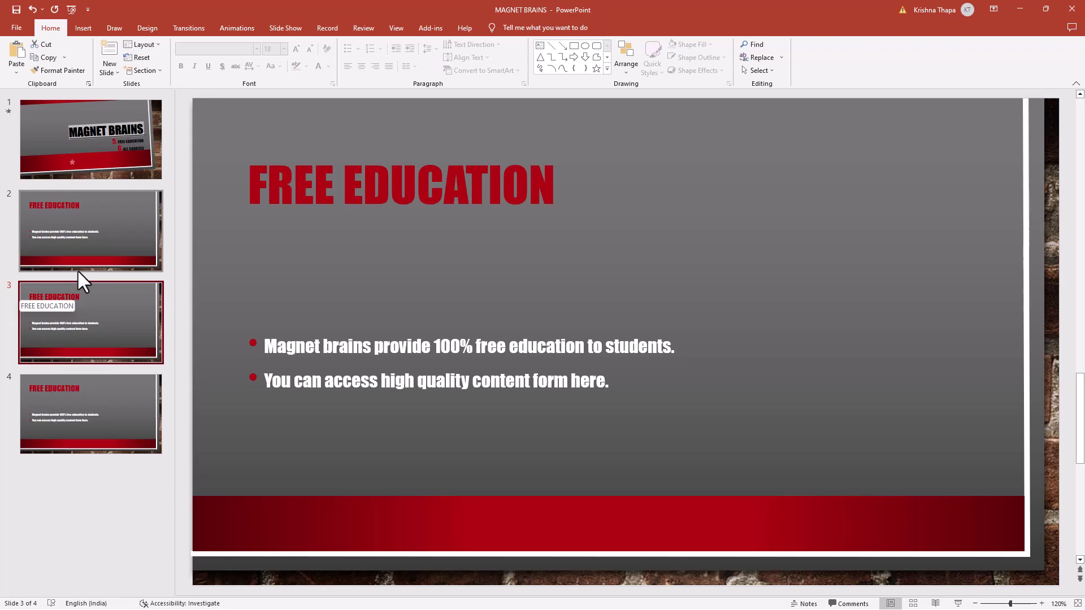
Step: Open 'Welcome to PowerPoint' from Recent and enter the file's password to unlock it
{"action": "left_click", "coordinate": [19, 26]}
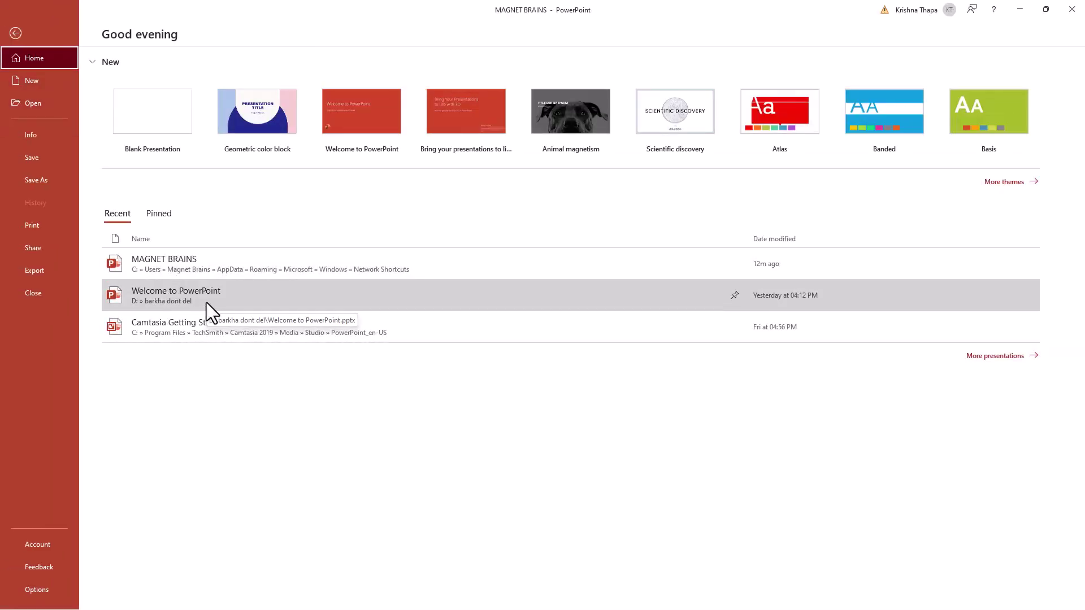
{"action": "left_click", "coordinate": [194, 299]}
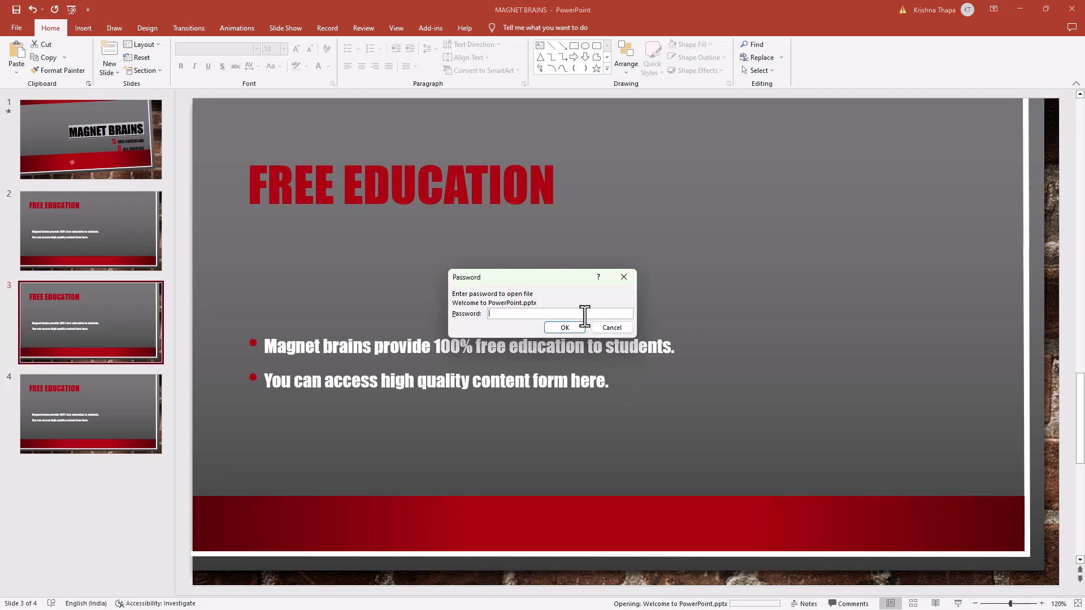
{"action": "left_click", "coordinate": [561, 326]}
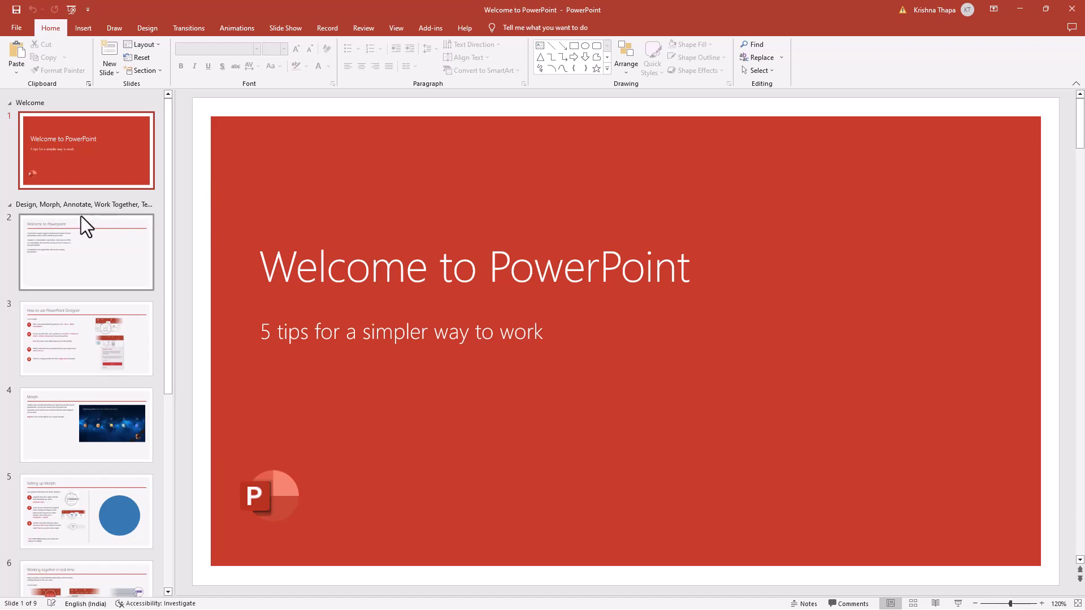
Step: Select slide 9, 'More questions about PowerPoint', and set the insertion point just after it
{"action": "scroll", "coordinate": [118, 413], "scroll_direction": "down", "scroll_amount": 1}
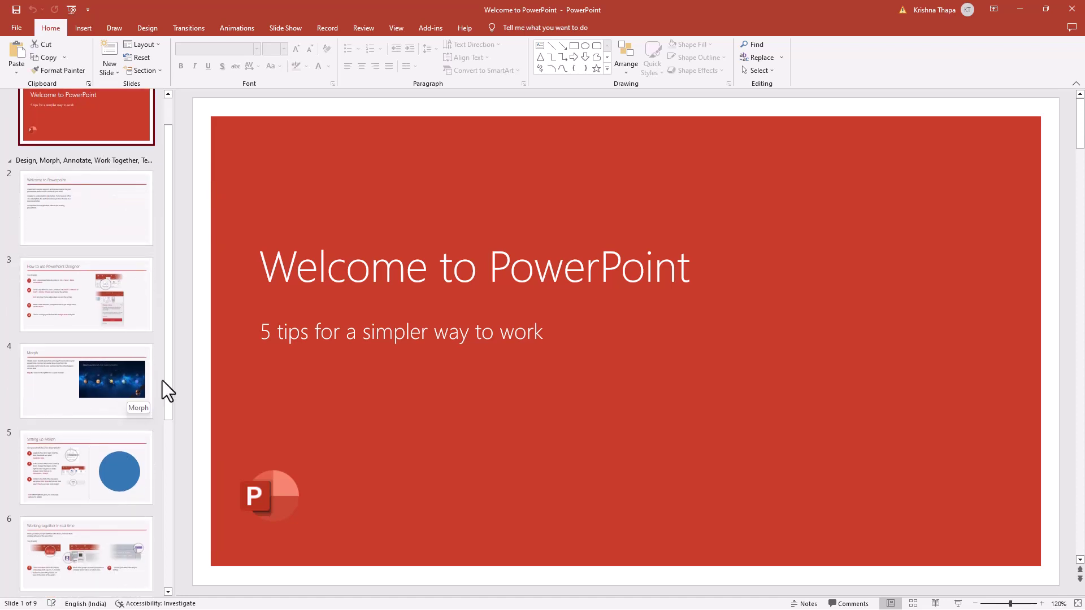
{"action": "mouse_move", "coordinate": [168, 381]}
{"action": "left_mouse_down"}
{"action": "mouse_move", "coordinate": [148, 576]}
{"action": "mouse_move", "coordinate": [90, 586]}
{"action": "left_mouse_up"}
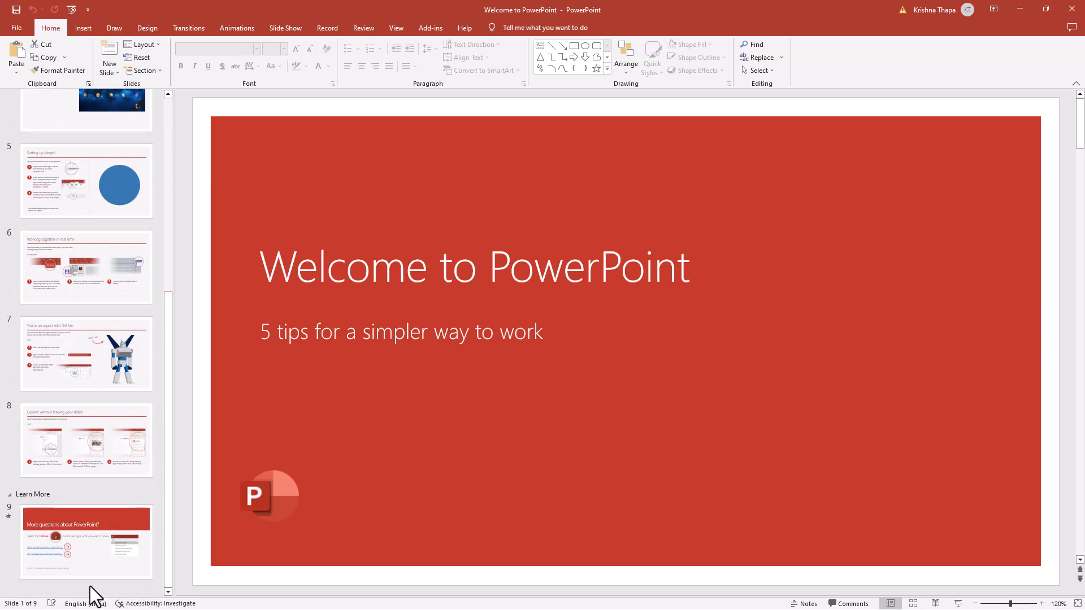
{"action": "left_click", "coordinate": [88, 566]}
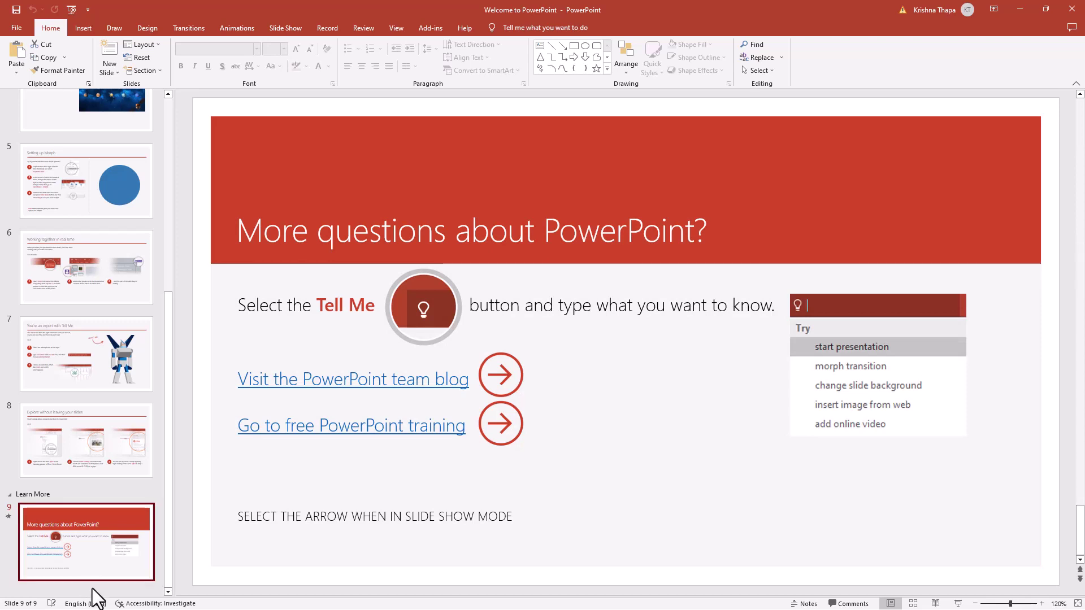
{"action": "right_click", "coordinate": [93, 588]}
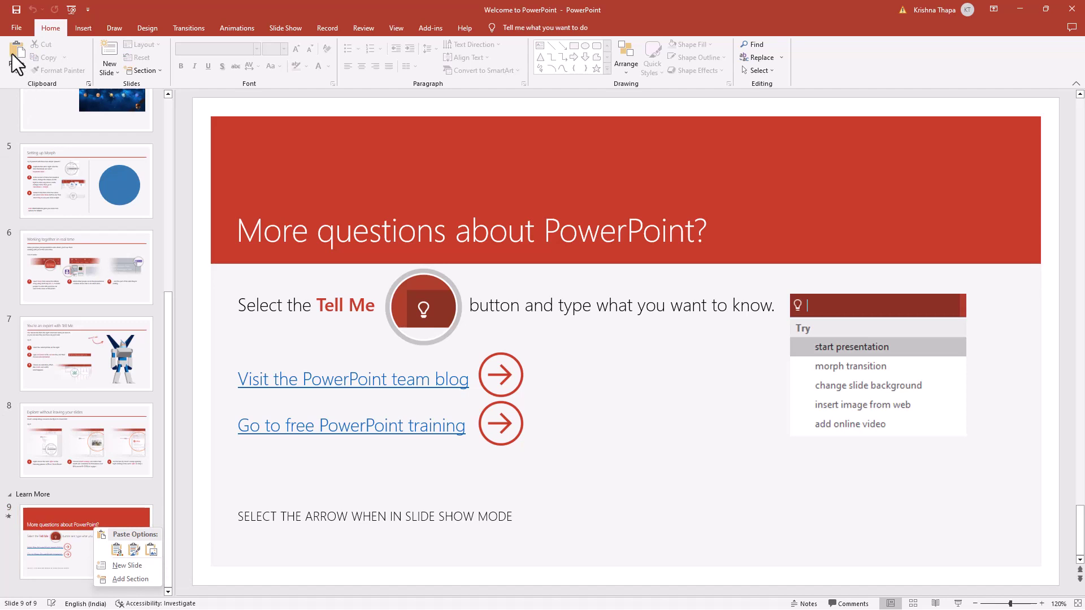
{"action": "left_click", "coordinate": [56, 583]}
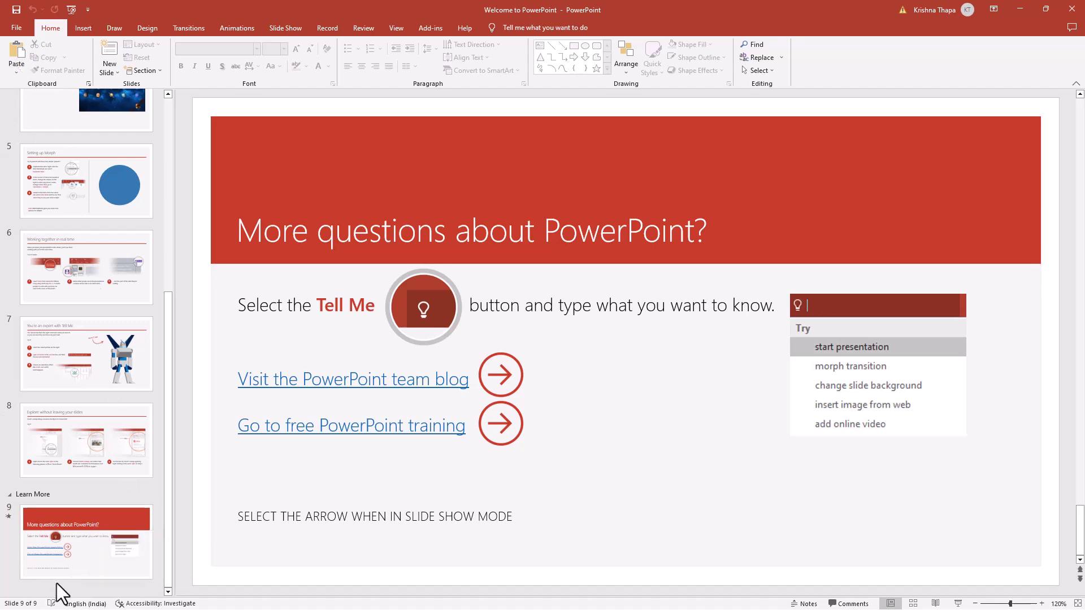
{"action": "left_click", "coordinate": [59, 586]}
Step: Paste the ALL COURSES slide after slide 9 and drag its picture placeholder lower
{"action": "key", "text": "ctrl+v"}
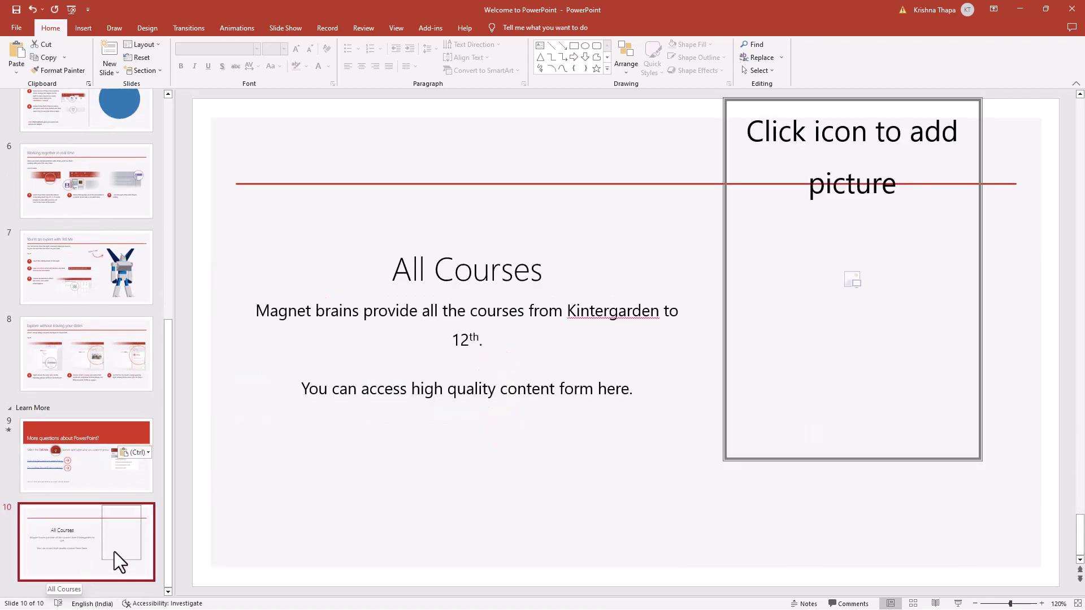
{"action": "left_click", "coordinate": [365, 477]}
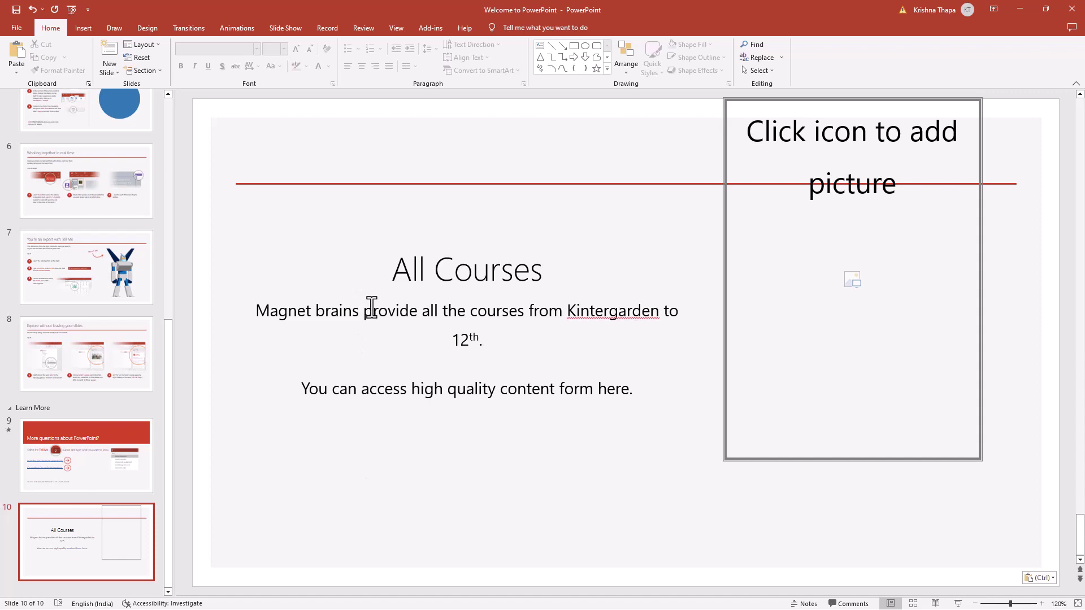
{"action": "left_click_drag", "start_coordinate": [878, 295], "coordinate": [868, 378]}
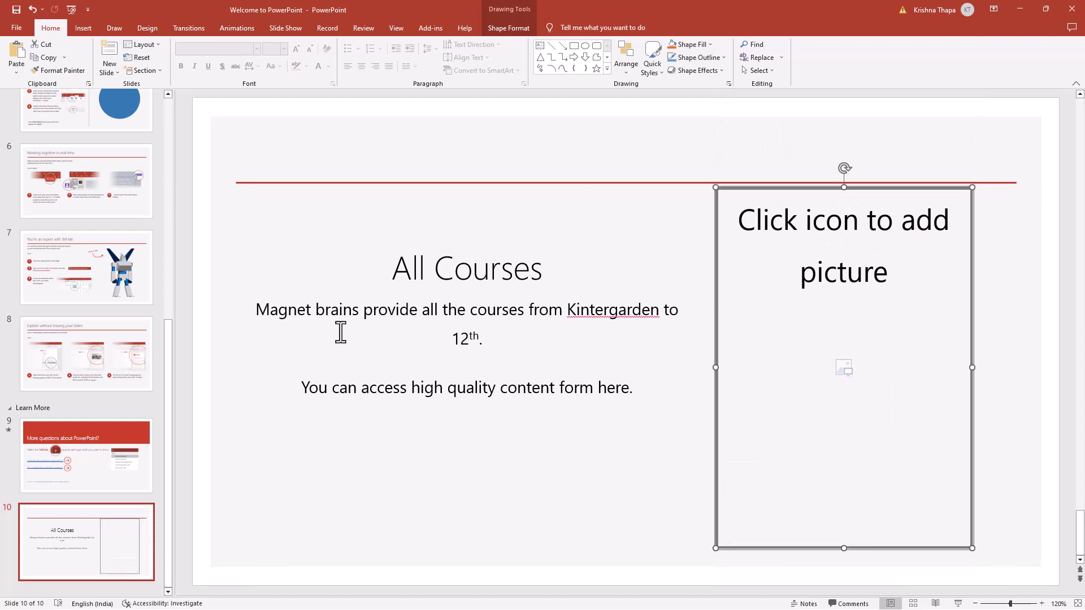
{"action": "left_click", "coordinate": [528, 407]}
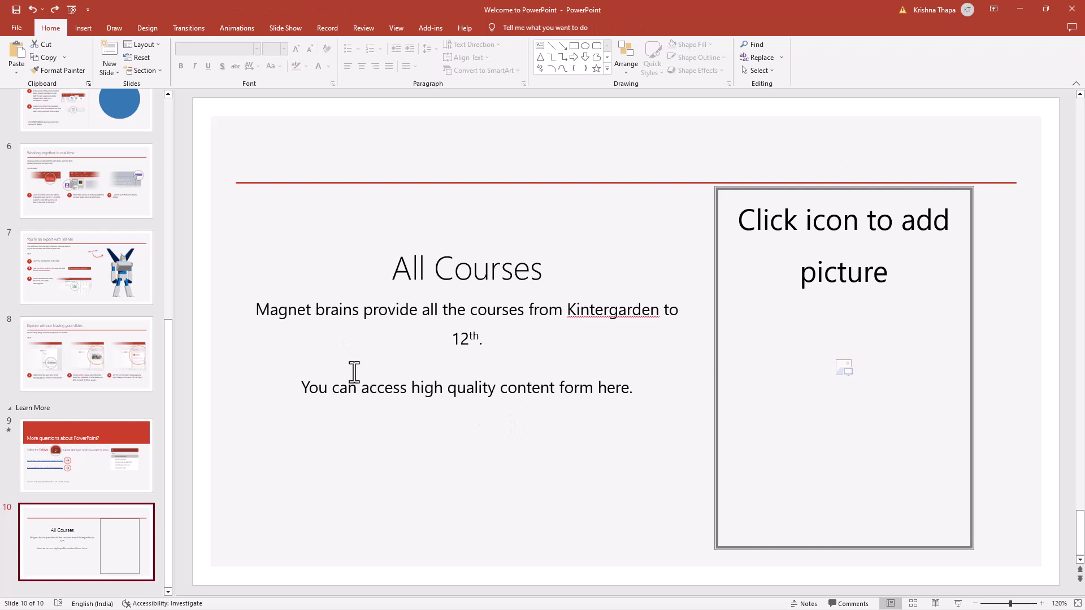
{"action": "left_click", "coordinate": [17, 72]}
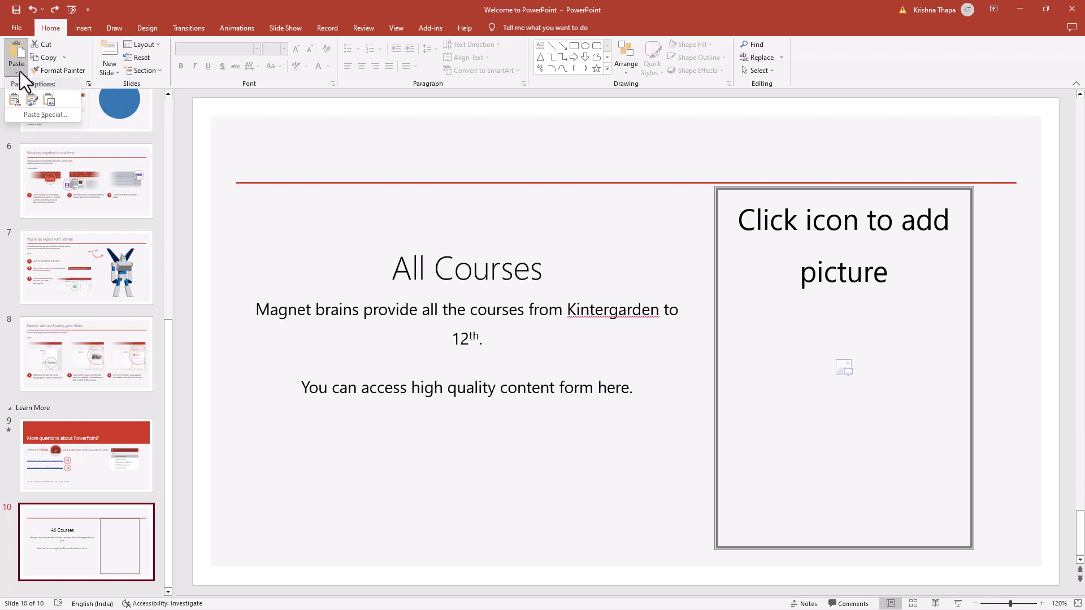
Step: Paste the ALL COURSES slide again, keeping its original dark red source formatting
{"action": "left_click", "coordinate": [32, 100]}
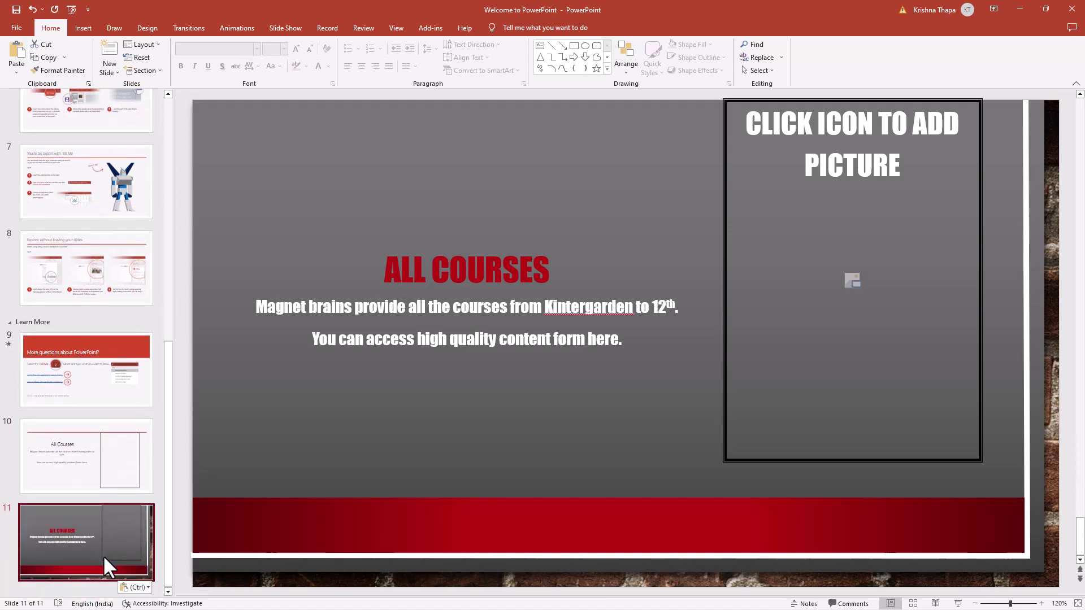
{"action": "scroll", "coordinate": [91, 555], "scroll_direction": "up", "scroll_amount": 1}
{"action": "scroll", "coordinate": [82, 551], "scroll_direction": "down", "scroll_amount": 1}
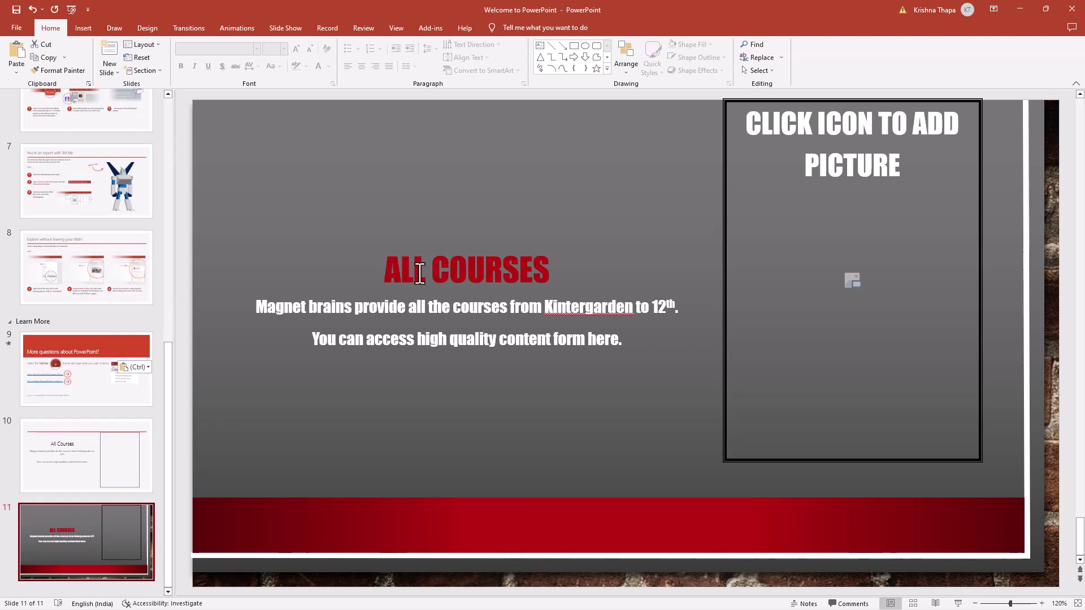
{"action": "left_click", "coordinate": [141, 480]}
{"action": "left_click", "coordinate": [96, 558]}
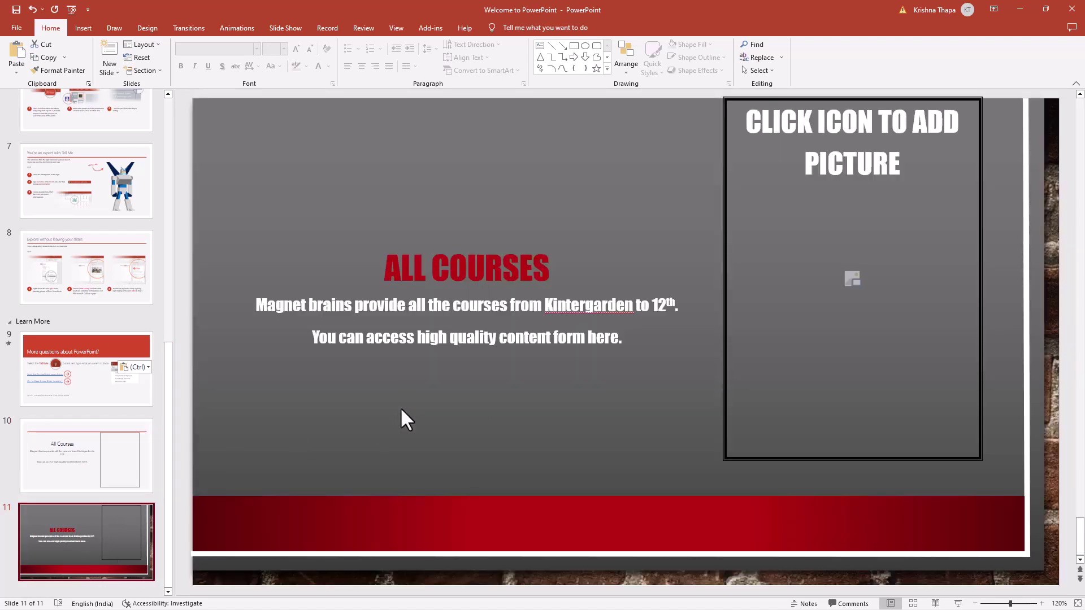
Step: Delete the plain-styled ALL COURSES copy, leaving the source-formatted slide as slide 10
{"action": "left_click", "coordinate": [93, 462]}
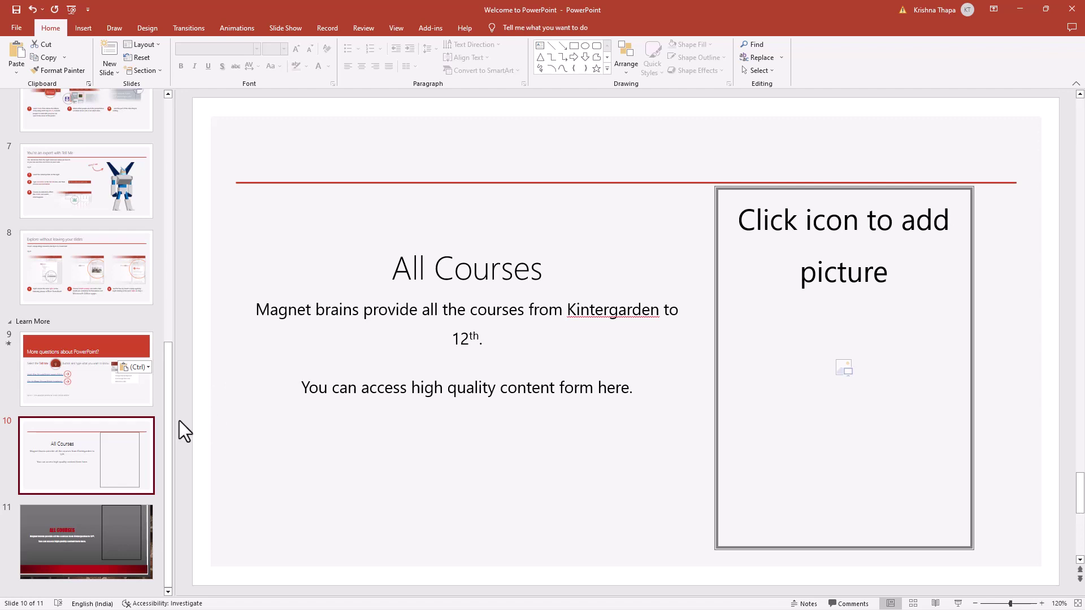
{"action": "scroll", "coordinate": [116, 481], "scroll_direction": "up", "scroll_amount": 2}
{"action": "scroll", "coordinate": [76, 484], "scroll_direction": "down", "scroll_amount": 1}
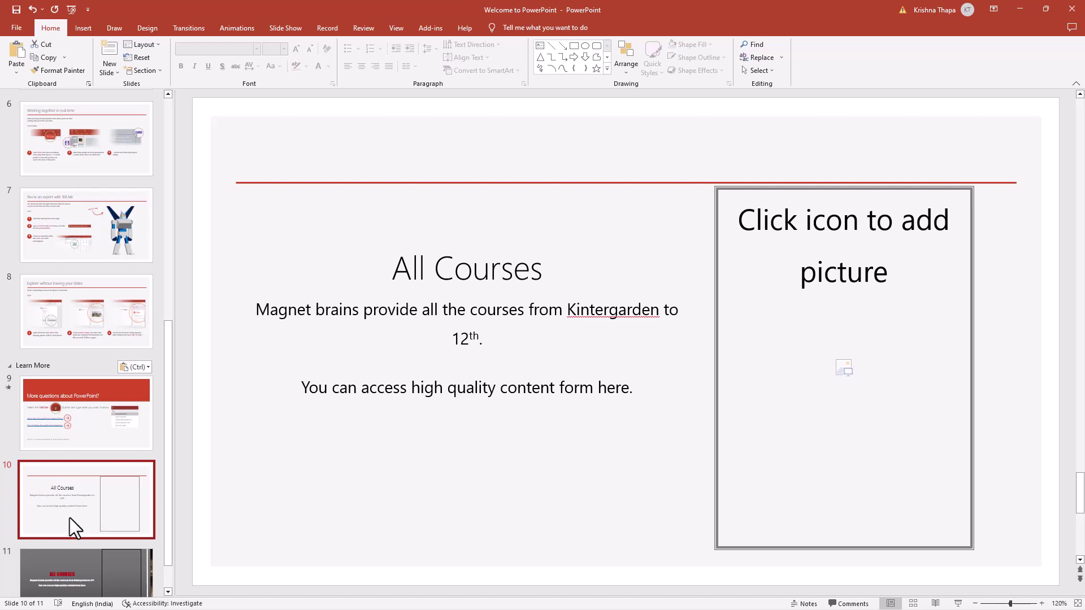
{"action": "key", "text": "Delete"}
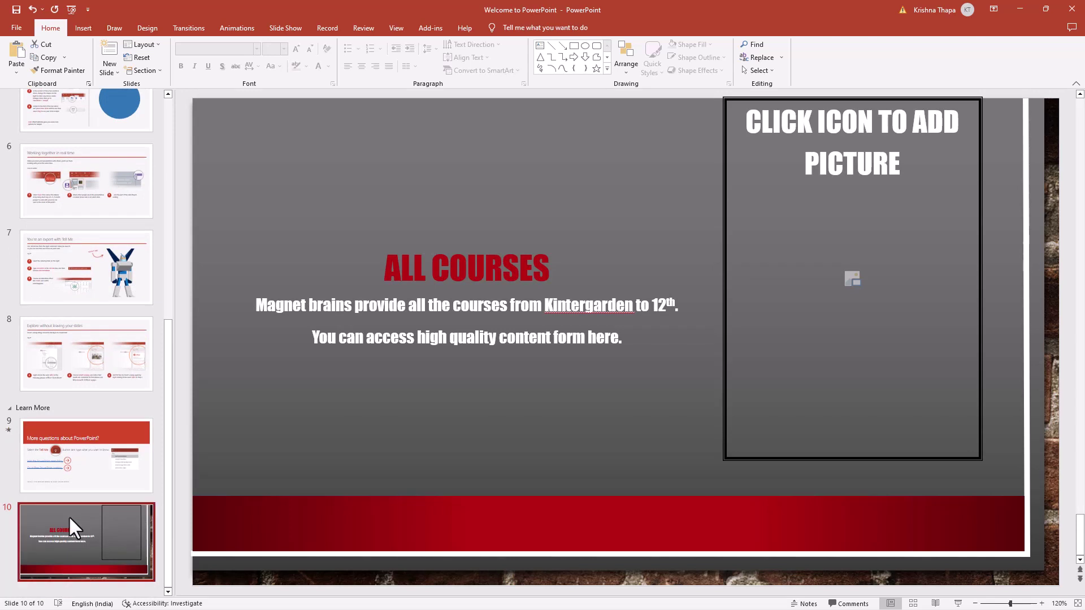
{"action": "left_click", "coordinate": [75, 500]}
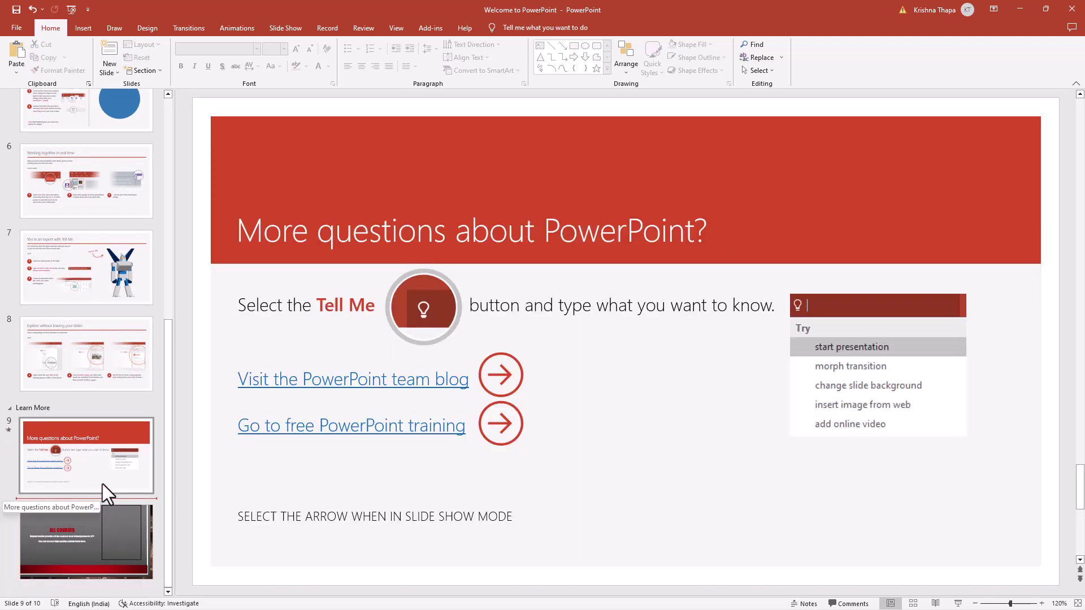
{"action": "mouse_move", "coordinate": [293, 602]}
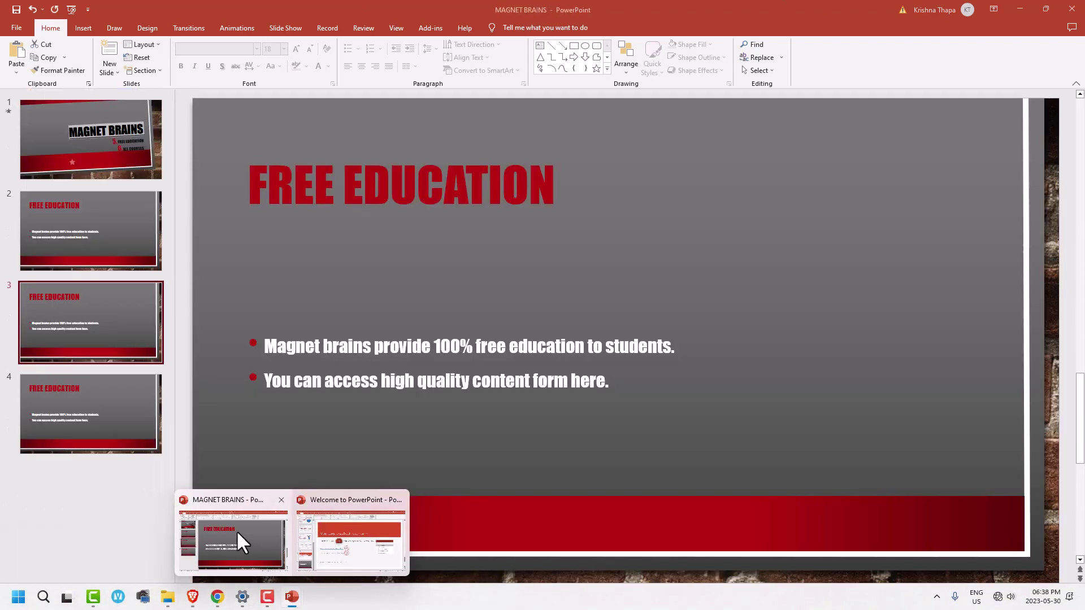
Step: In the MAGNET BRAINS deck, paste ALL COURSES after slide 4 using the destination theme
{"action": "left_click", "coordinate": [236, 530]}
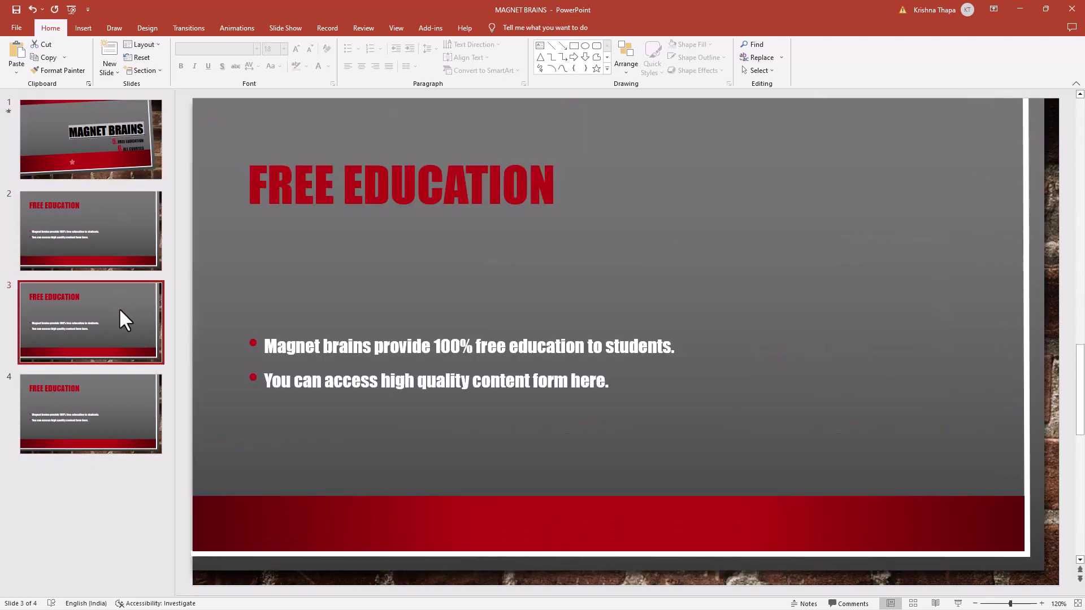
{"action": "left_click", "coordinate": [117, 399]}
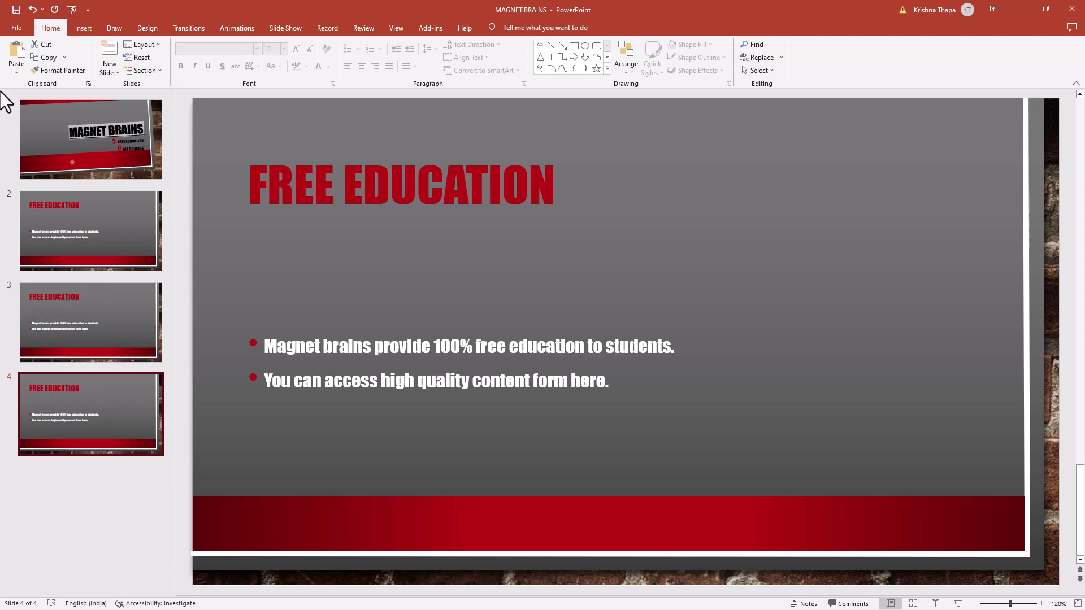
{"action": "left_click", "coordinate": [15, 74]}
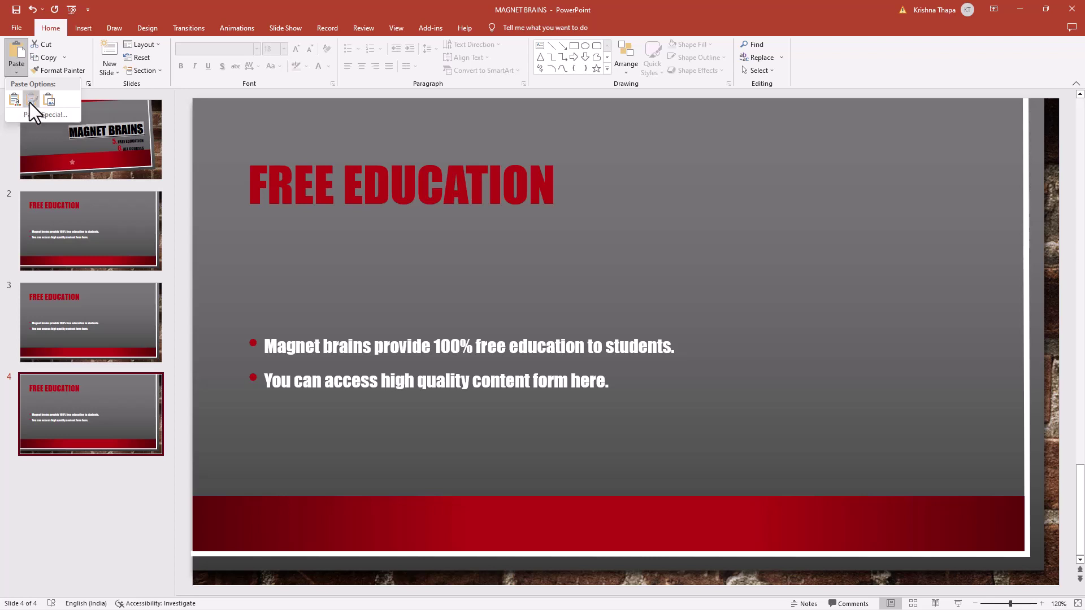
{"action": "left_click", "coordinate": [30, 99]}
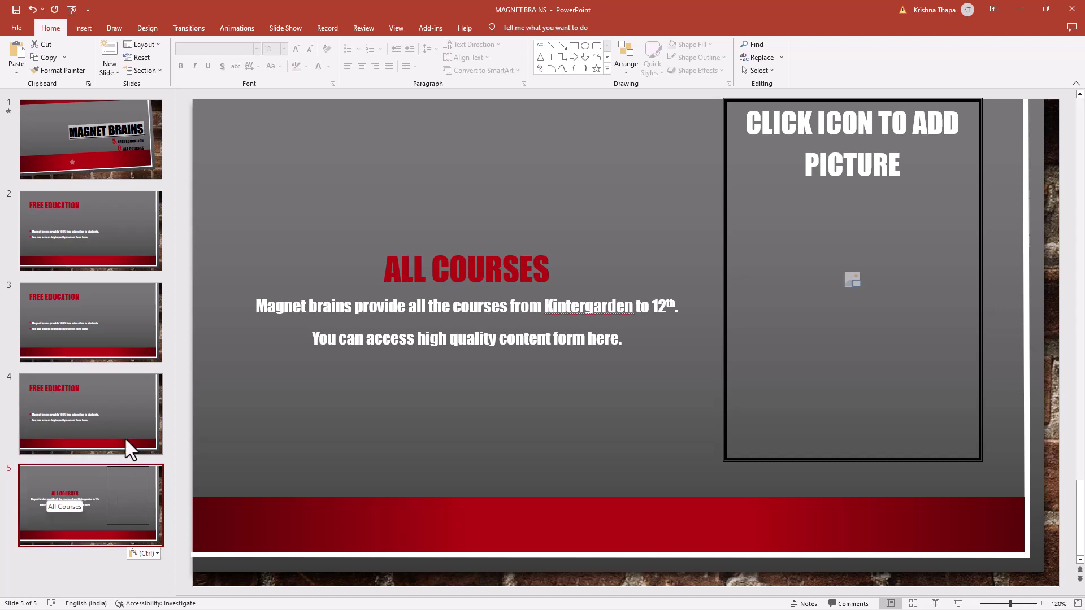
Step: Review slides 1 through 4, then return to the ALL COURSES slide
{"action": "left_click", "coordinate": [96, 158]}
{"action": "left_click", "coordinate": [105, 198]}
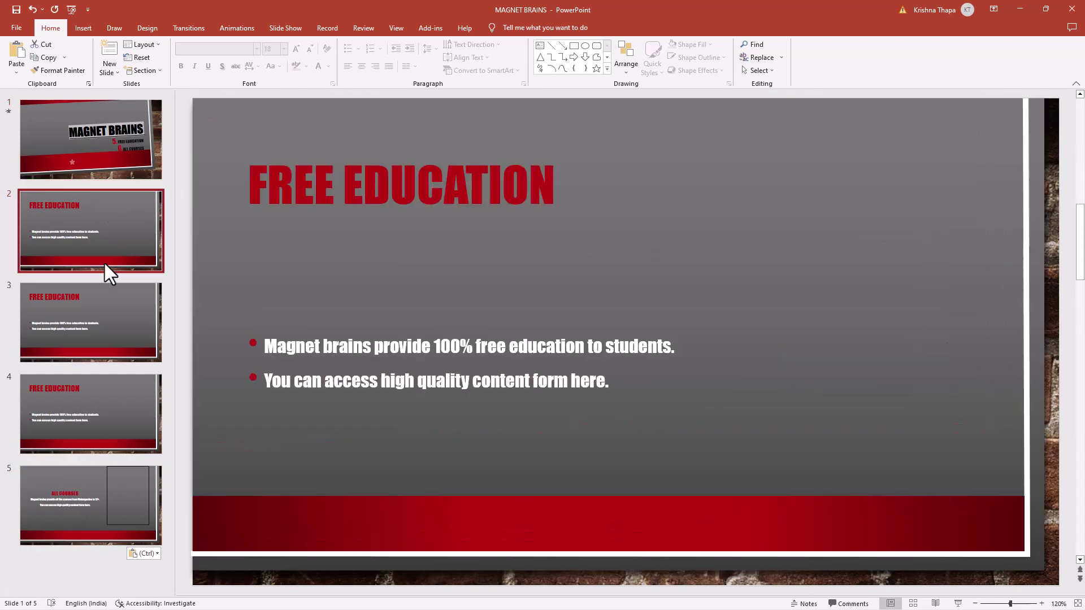
{"action": "left_click", "coordinate": [108, 294]}
{"action": "left_click", "coordinate": [107, 405]}
{"action": "left_click", "coordinate": [102, 474]}
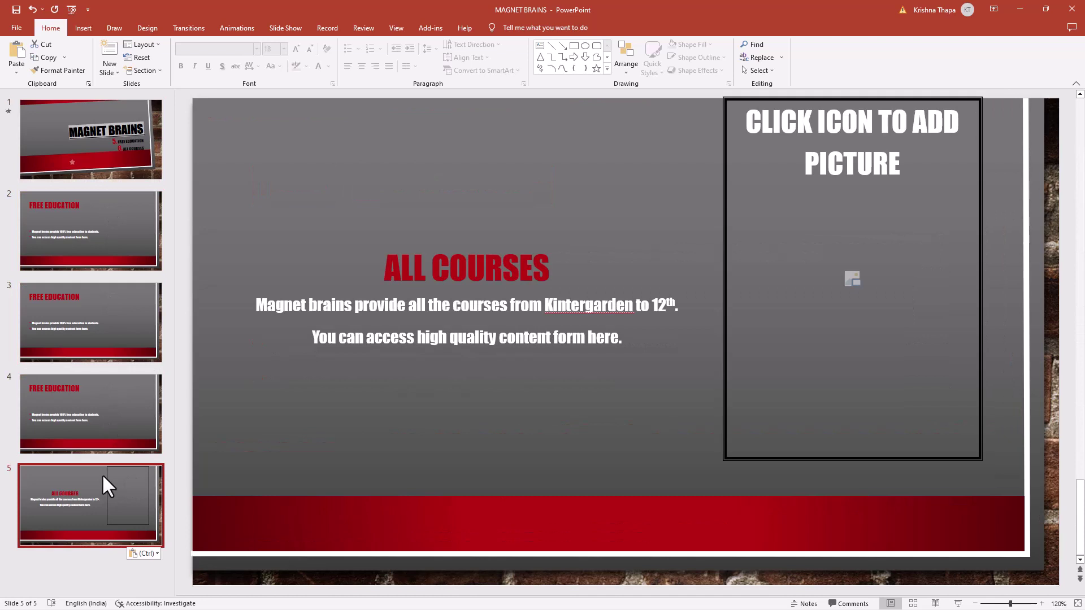
Step: Nudge the ALL COURSES picture placeholder down-right, then place the caret after slide 4's first bullet
{"action": "key", "text": "ctrl+y"}
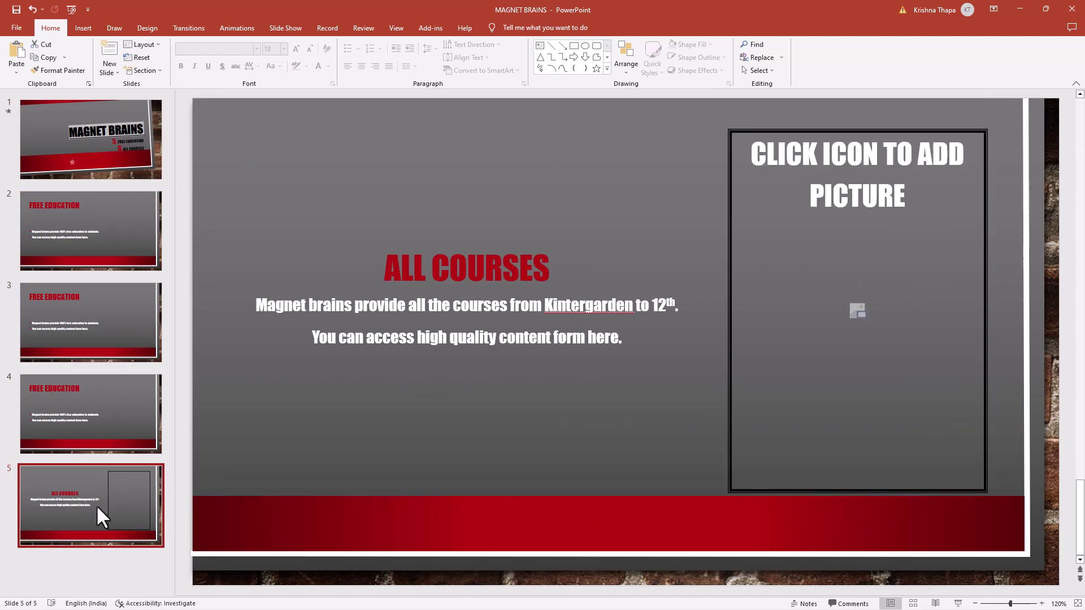
{"action": "left_click", "coordinate": [100, 418]}
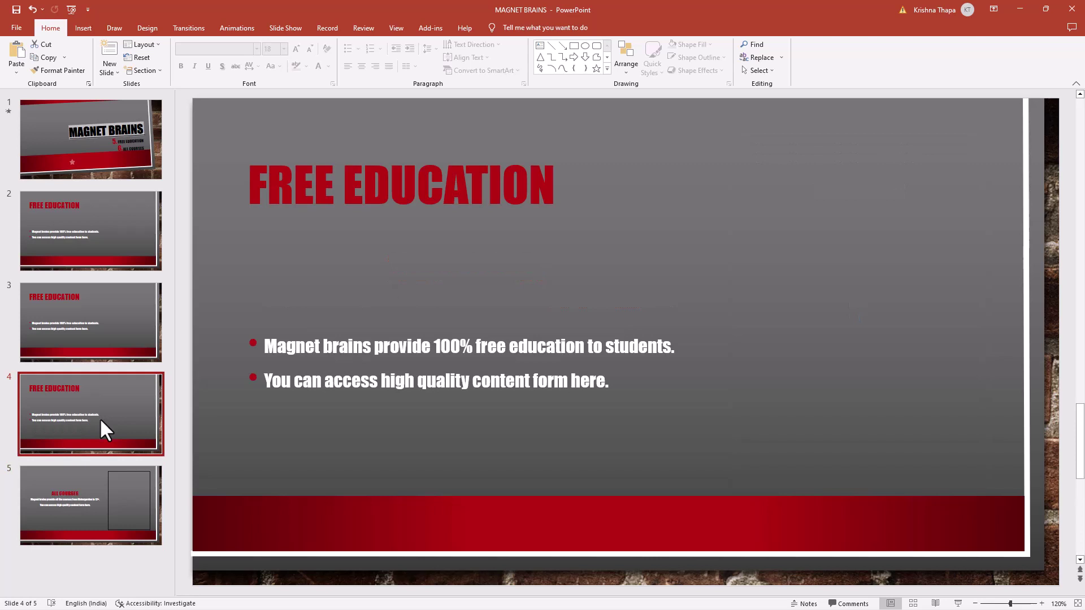
{"action": "left_click", "coordinate": [677, 337]}
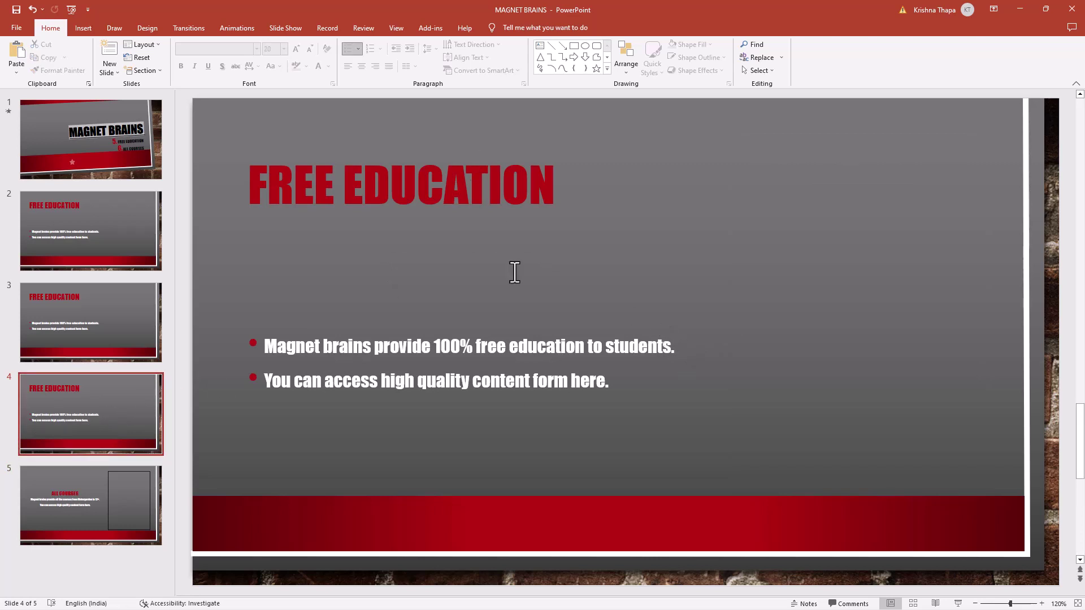
{"action": "left_click", "coordinate": [674, 348]}
{"action": "key", "text": "BackSpace"}
Step: Copy slide 4's first bullet and paste it as a third ALL COURSES line with source formatting
{"action": "left_click_drag", "start_coordinate": [675, 348], "coordinate": [270, 346]}
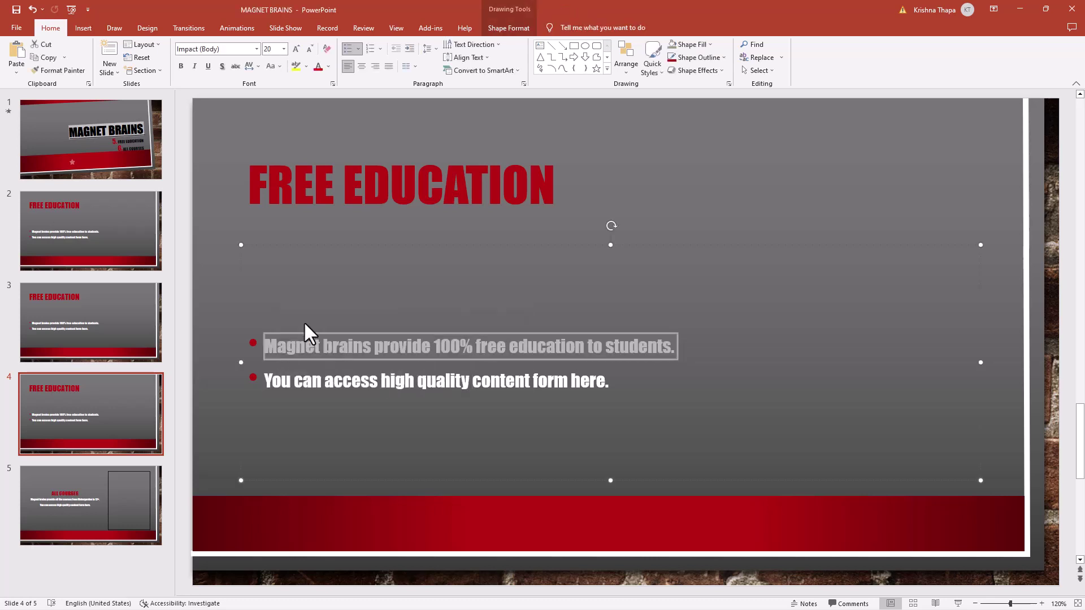
{"action": "key", "text": "ctrl+c"}
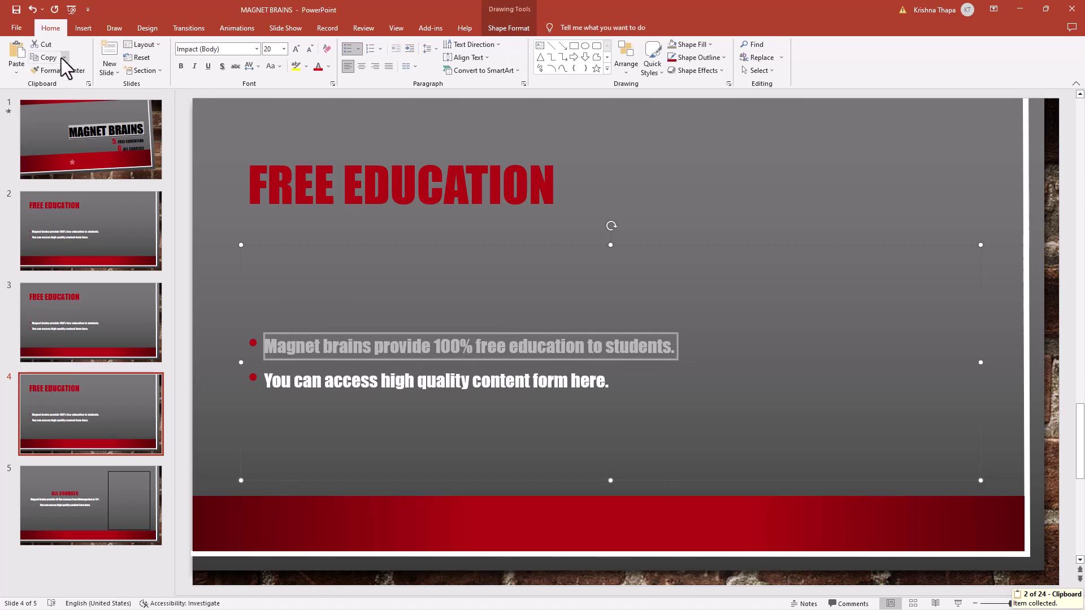
{"action": "left_click", "coordinate": [74, 517]}
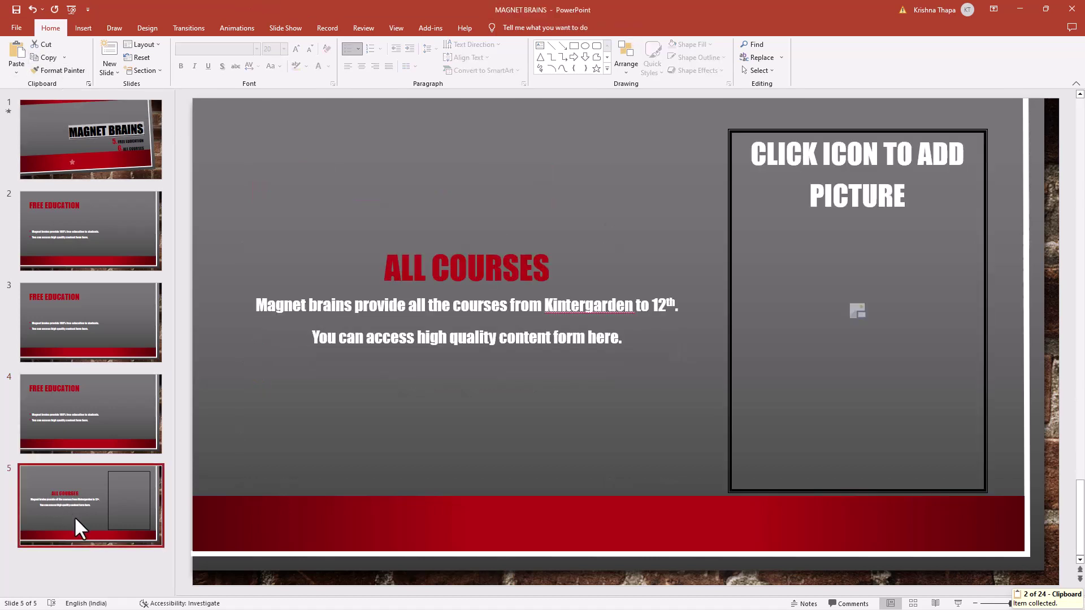
{"action": "left_click", "coordinate": [647, 339]}
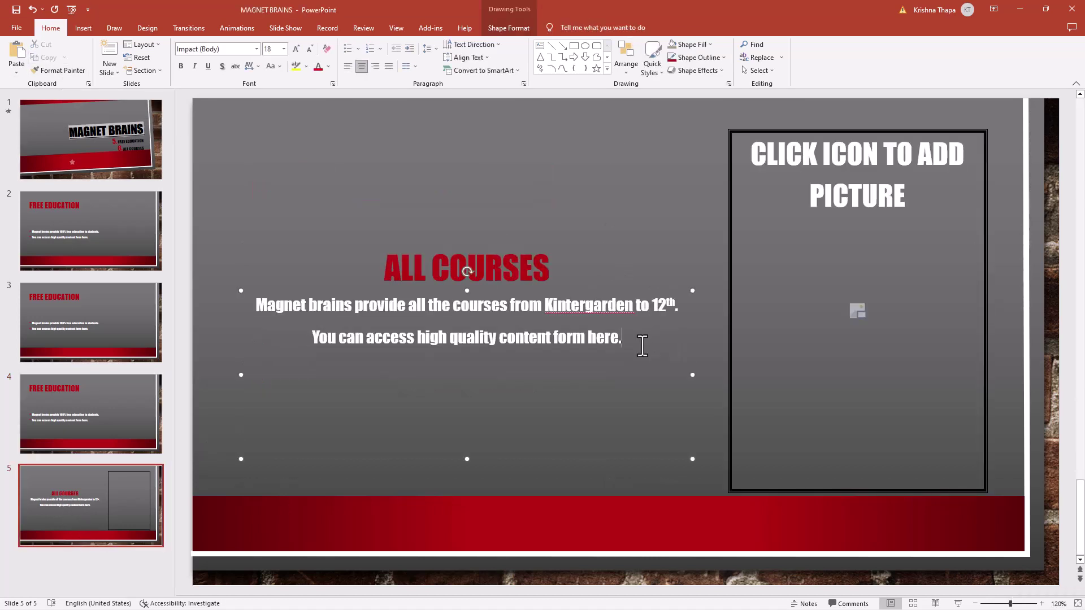
{"action": "right_click", "coordinate": [468, 374]}
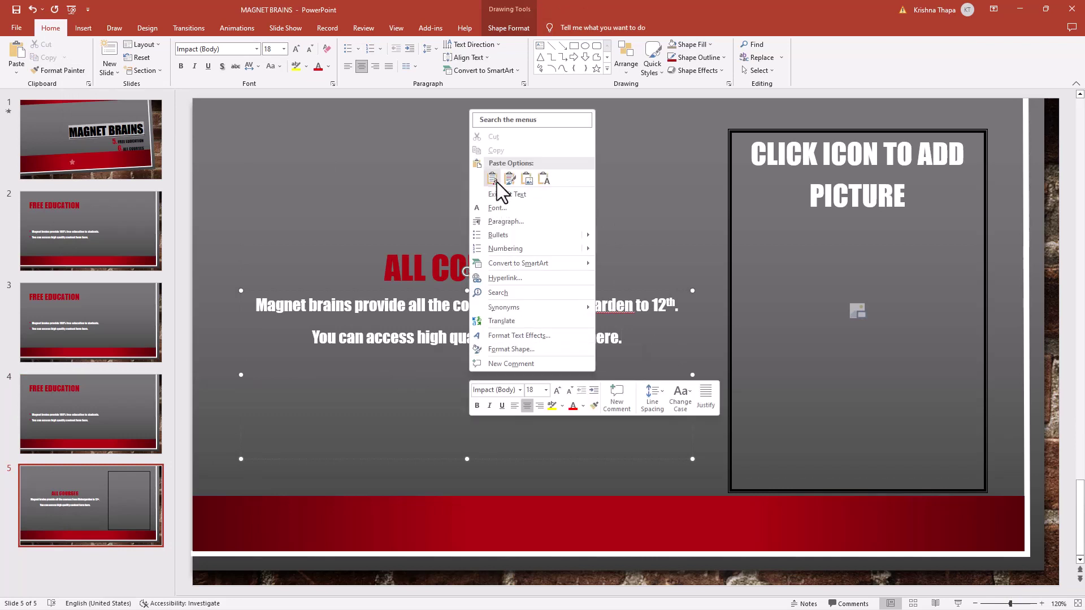
{"action": "left_click", "coordinate": [497, 182]}
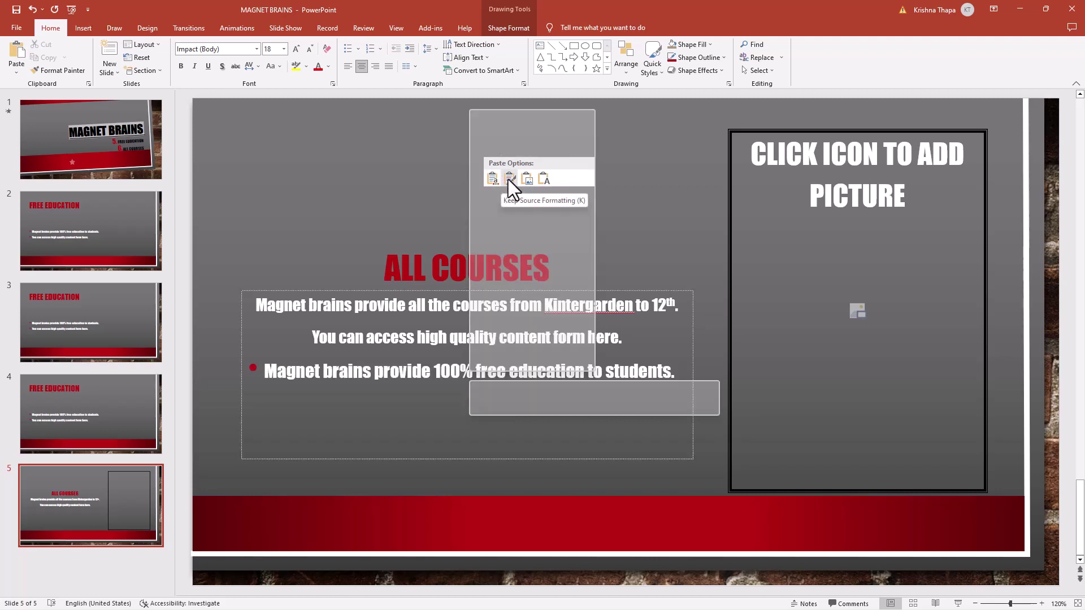
{"action": "left_click", "coordinate": [508, 178]}
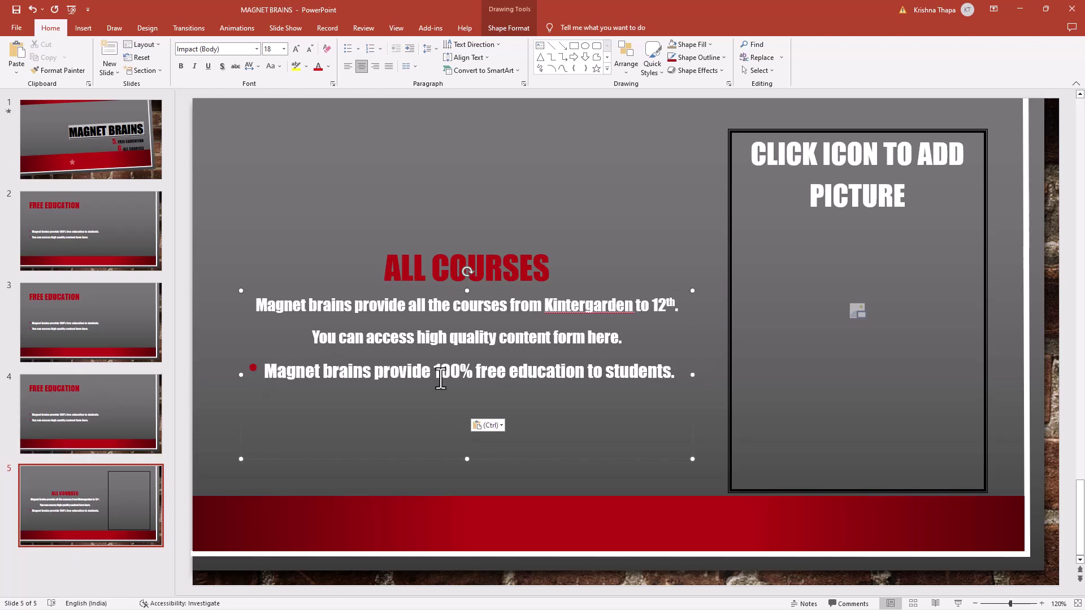
Step: Reselect the first bullet on slide 4, then begin selecting the pasted line on slide 5
{"action": "left_click", "coordinate": [82, 409]}
{"action": "left_click_drag", "start_coordinate": [259, 345], "coordinate": [788, 345]}
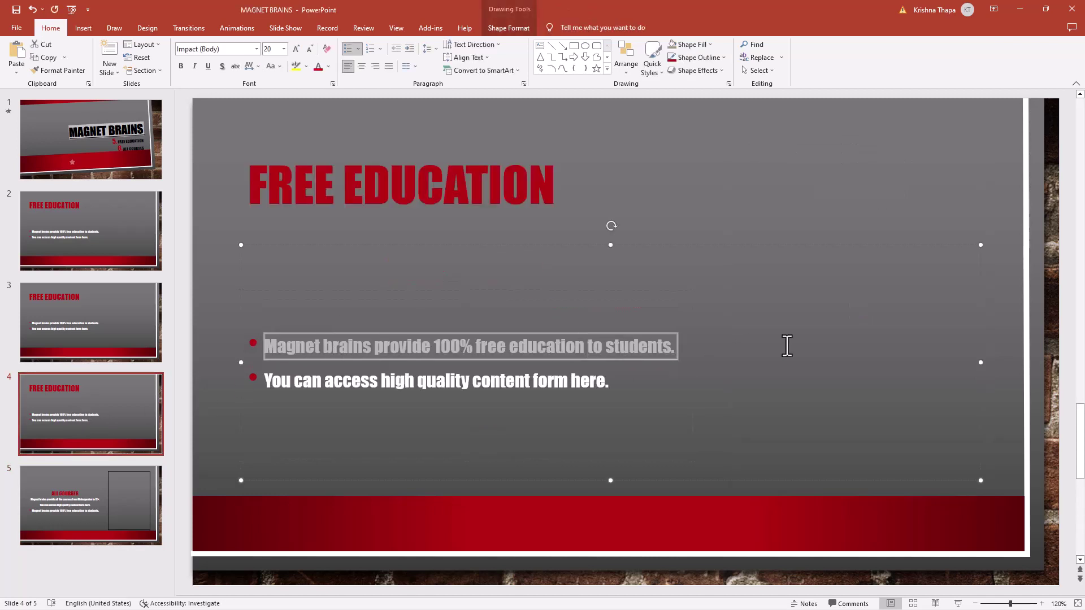
{"action": "left_click", "coordinate": [68, 529]}
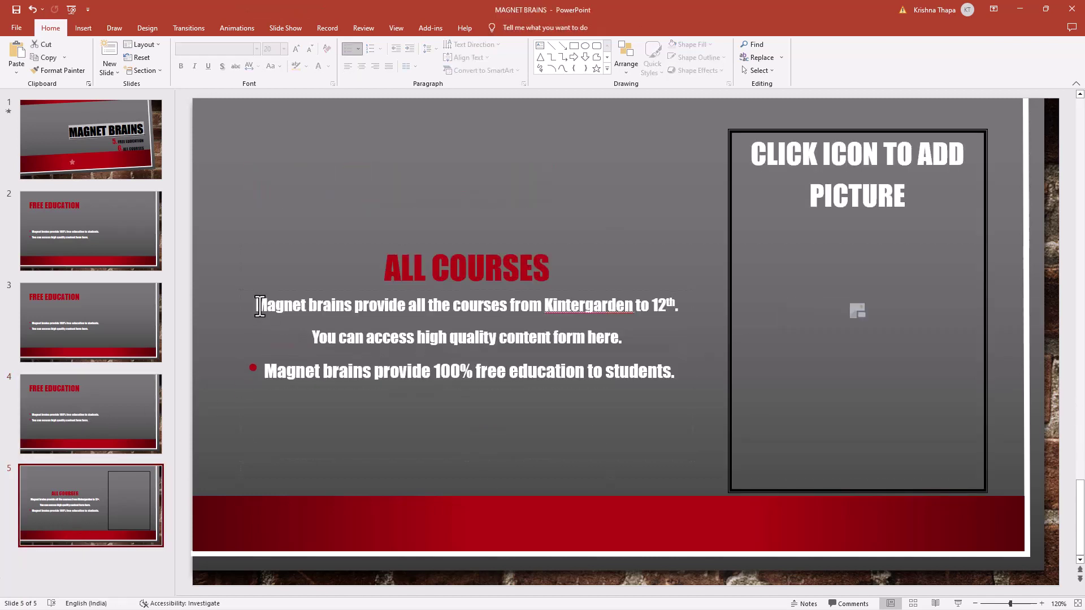
{"action": "left_click_drag", "start_coordinate": [261, 371], "coordinate": [714, 384]}
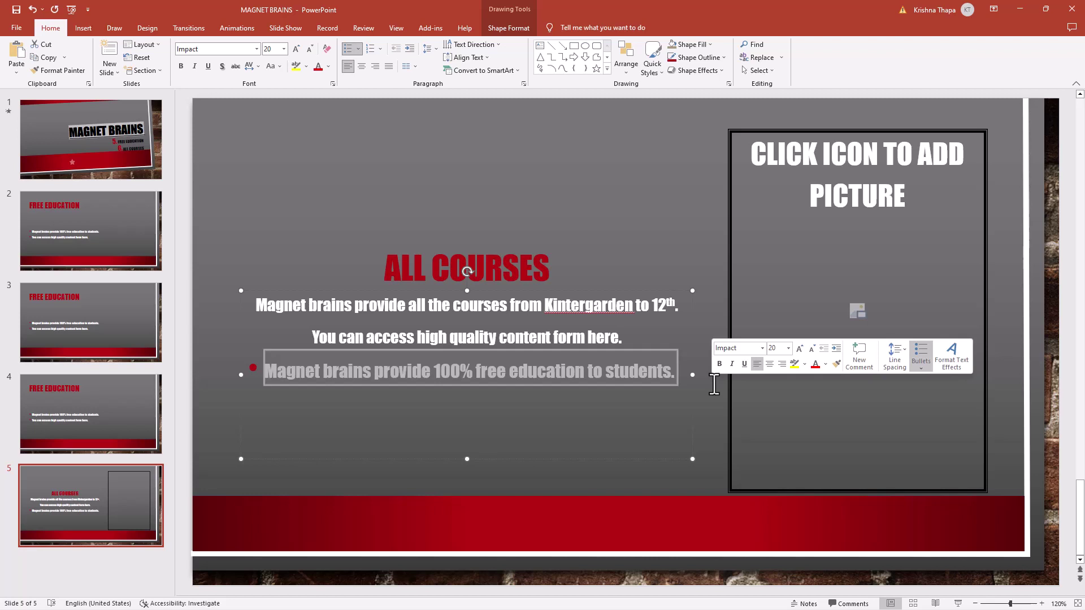
Step: Select the pasted 'Magnet brains provide 100% free education to students.' line and delete it
{"action": "left_click", "coordinate": [500, 399]}
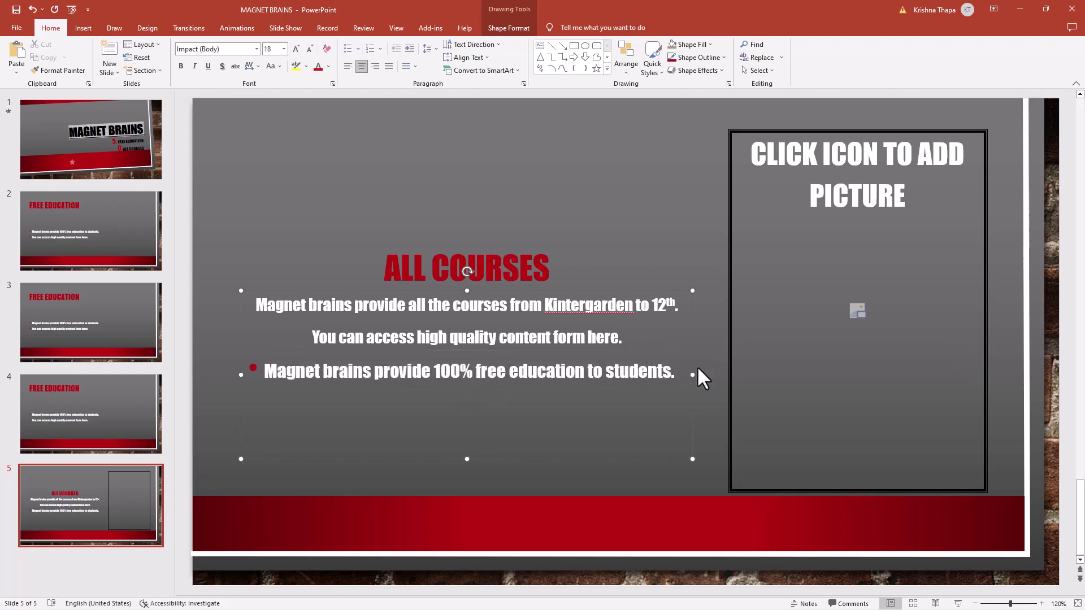
{"action": "left_click_drag", "start_coordinate": [680, 371], "coordinate": [264, 372]}
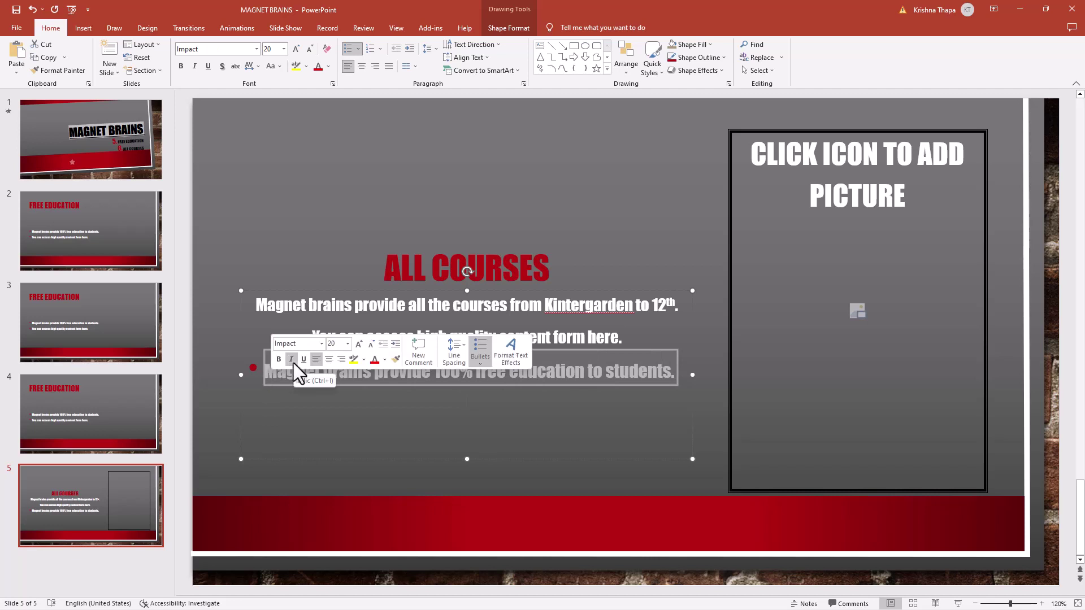
{"action": "key", "text": "Delete"}
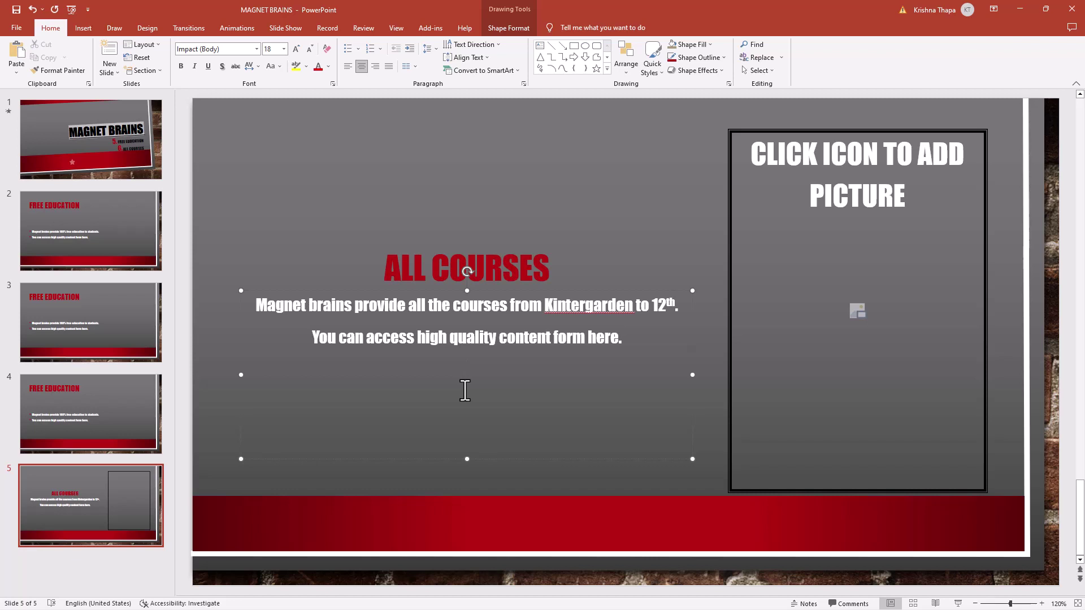
Step: Switch the ribbon to the View tab
{"action": "left_click", "coordinate": [391, 28]}
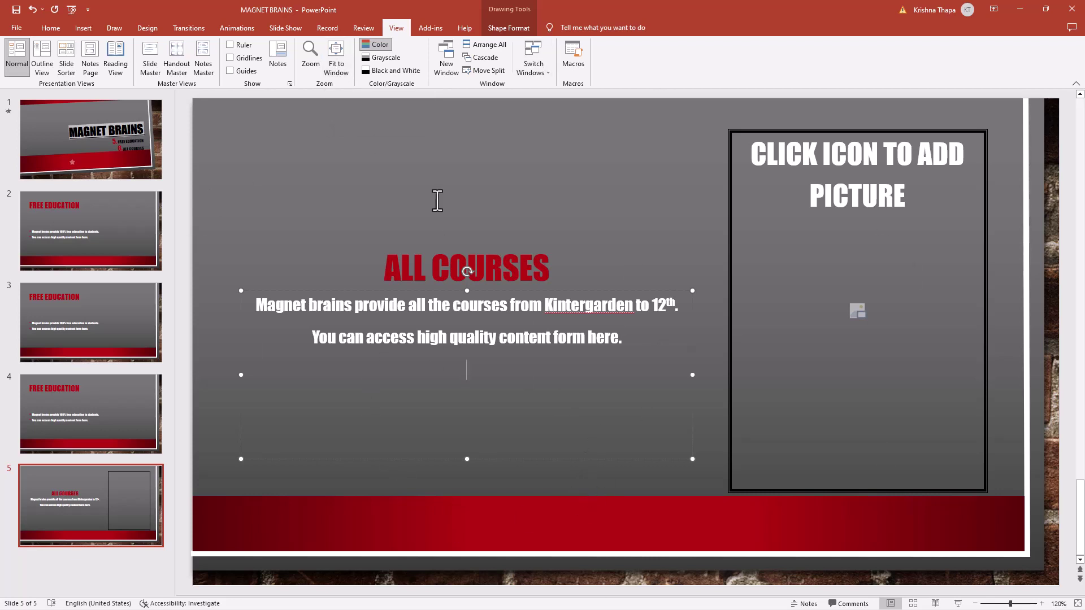
Step: Set the slide zoom to 33%, then to 100%
{"action": "left_click", "coordinate": [305, 63]}
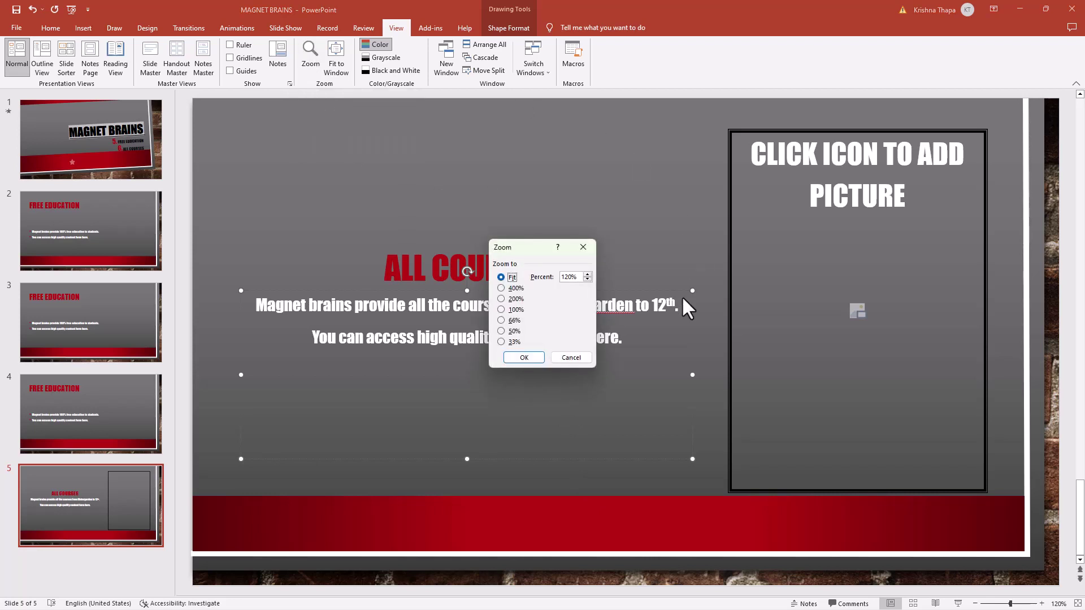
{"action": "left_click", "coordinate": [513, 342]}
{"action": "left_click", "coordinate": [525, 357]}
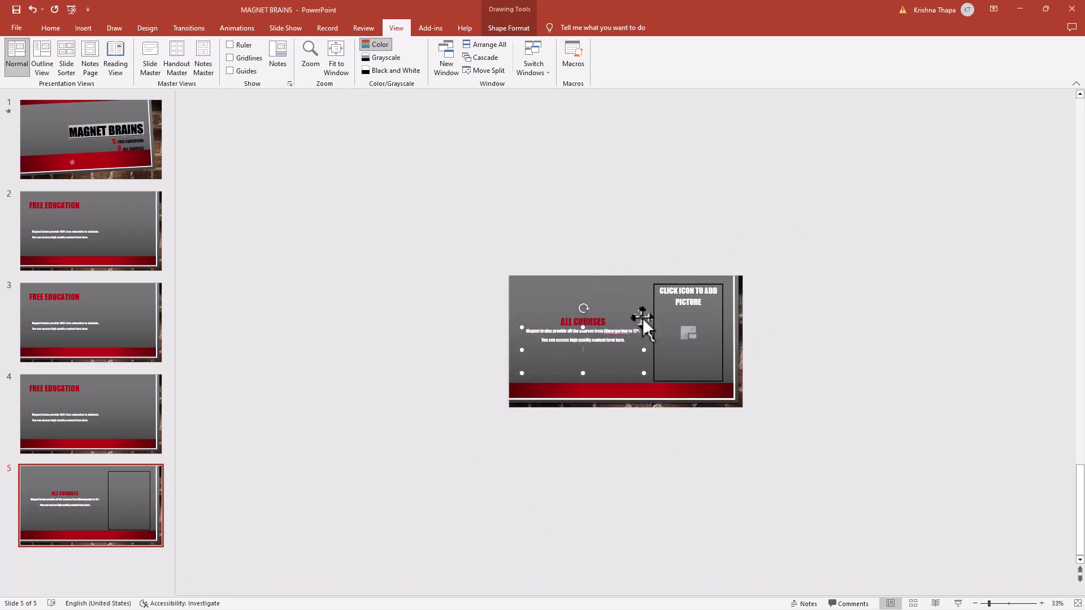
{"action": "left_click", "coordinate": [302, 54]}
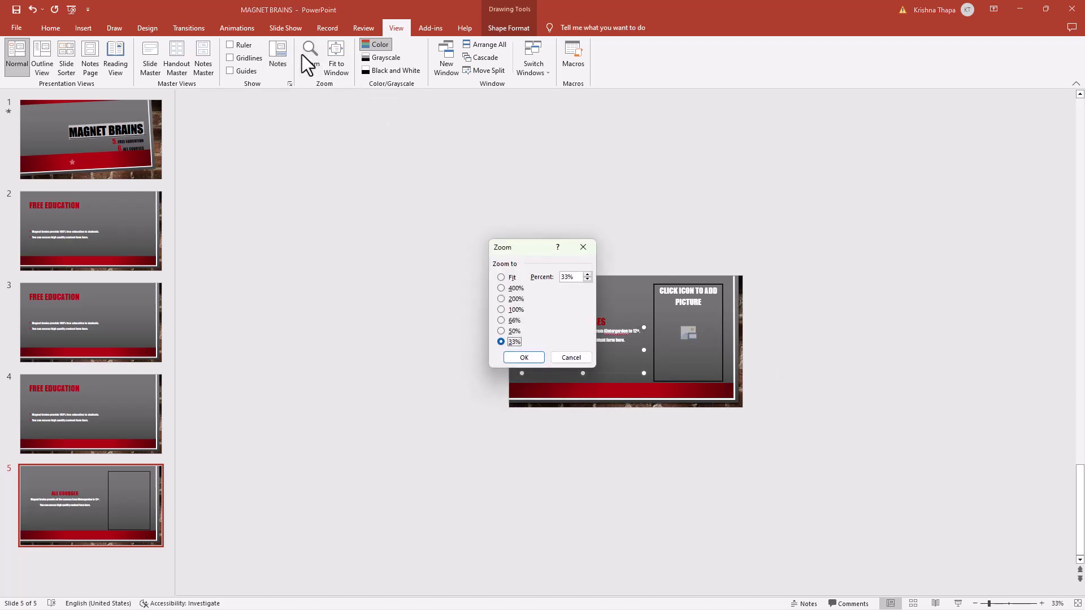
{"action": "left_click", "coordinate": [513, 309]}
{"action": "left_click", "coordinate": [520, 357]}
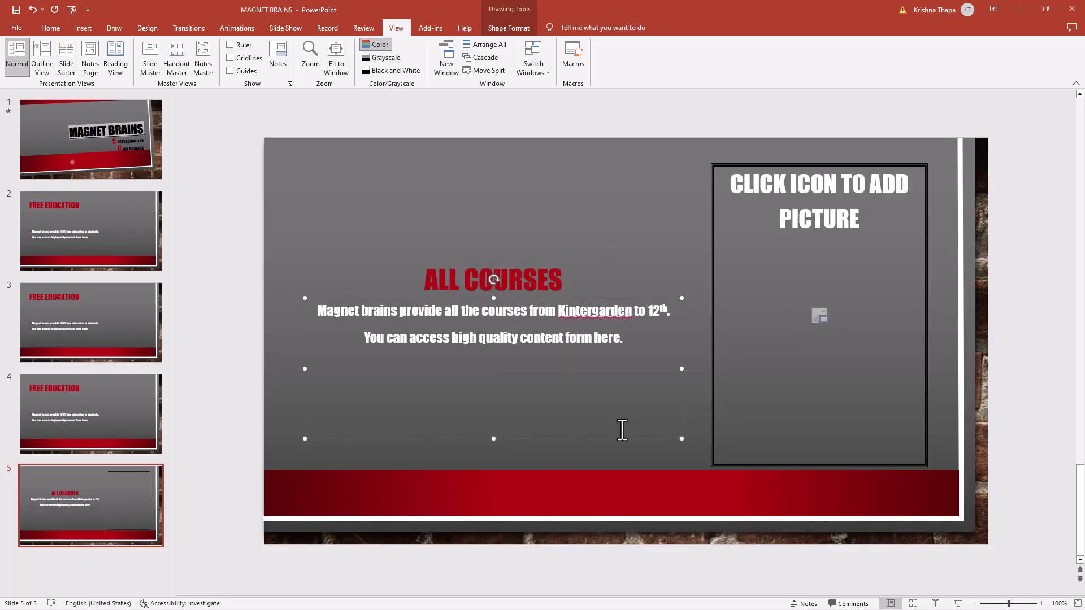
Step: Zoom the ALL COURSES slide to 200%, then fit it back to the window
{"action": "left_click", "coordinate": [303, 63]}
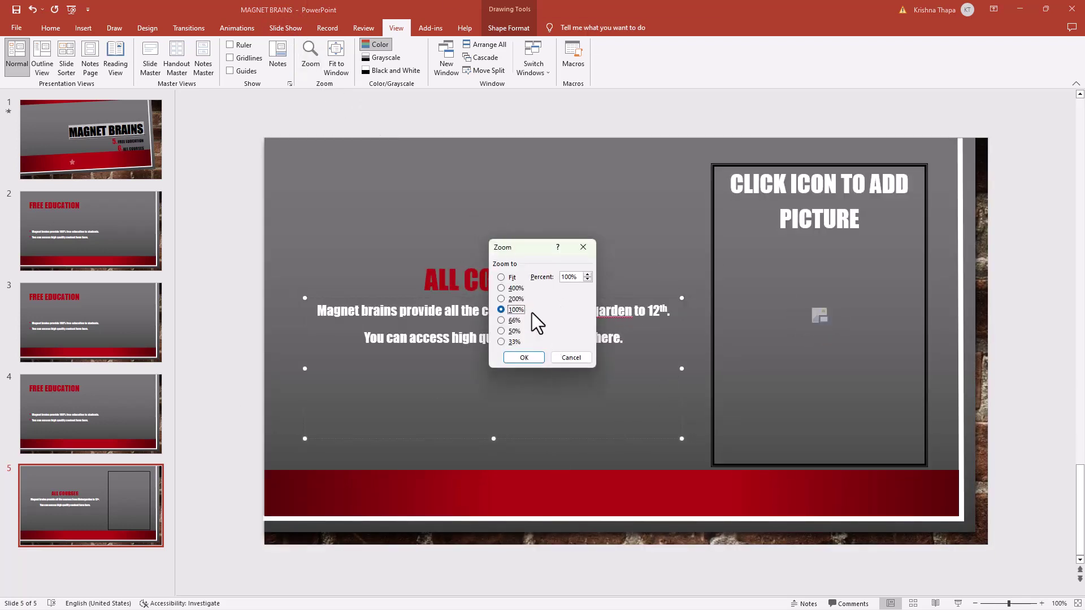
{"action": "left_click", "coordinate": [514, 299]}
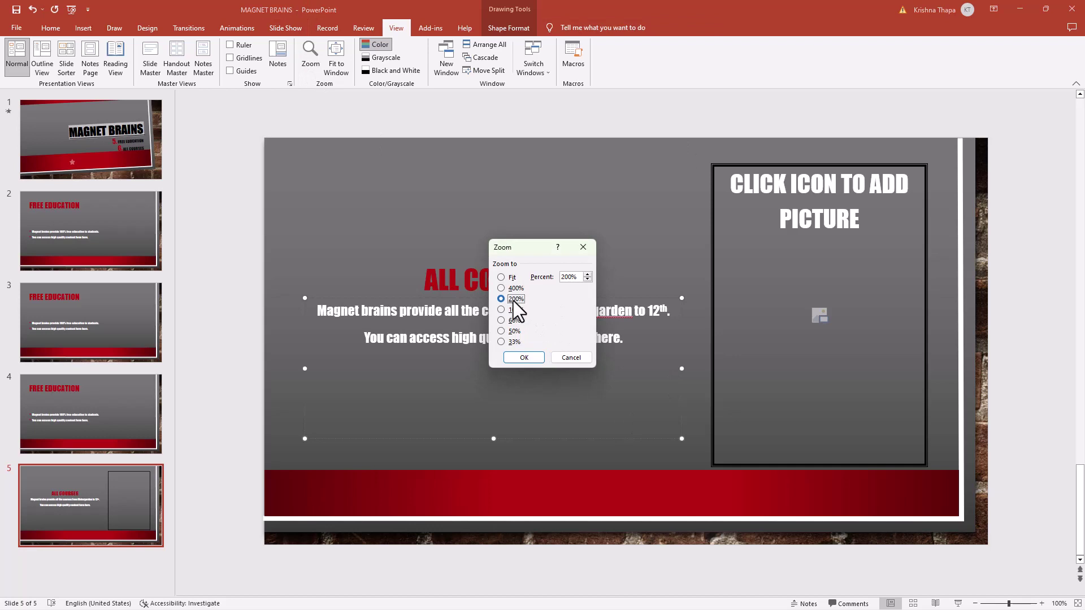
{"action": "left_click", "coordinate": [528, 357]}
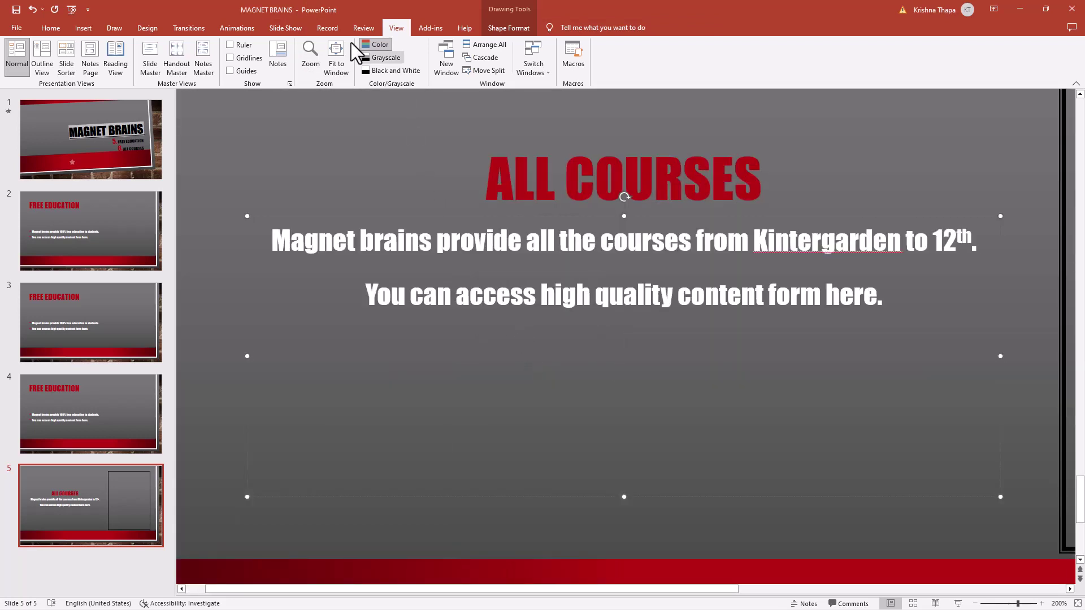
{"action": "left_click", "coordinate": [334, 61]}
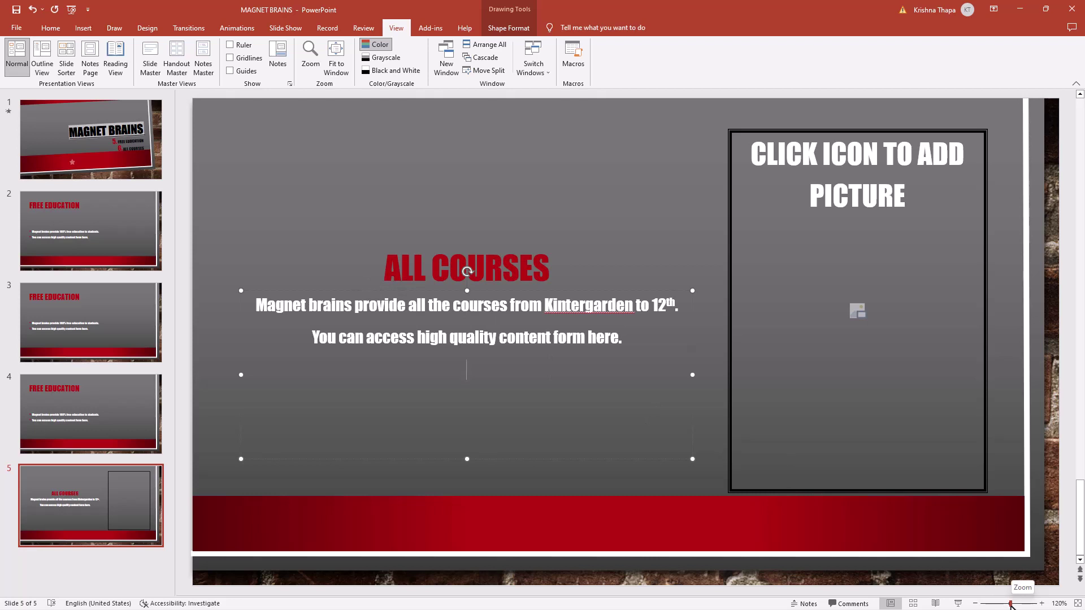
{"action": "left_click_drag", "start_coordinate": [1011, 605], "coordinate": [1036, 605]}
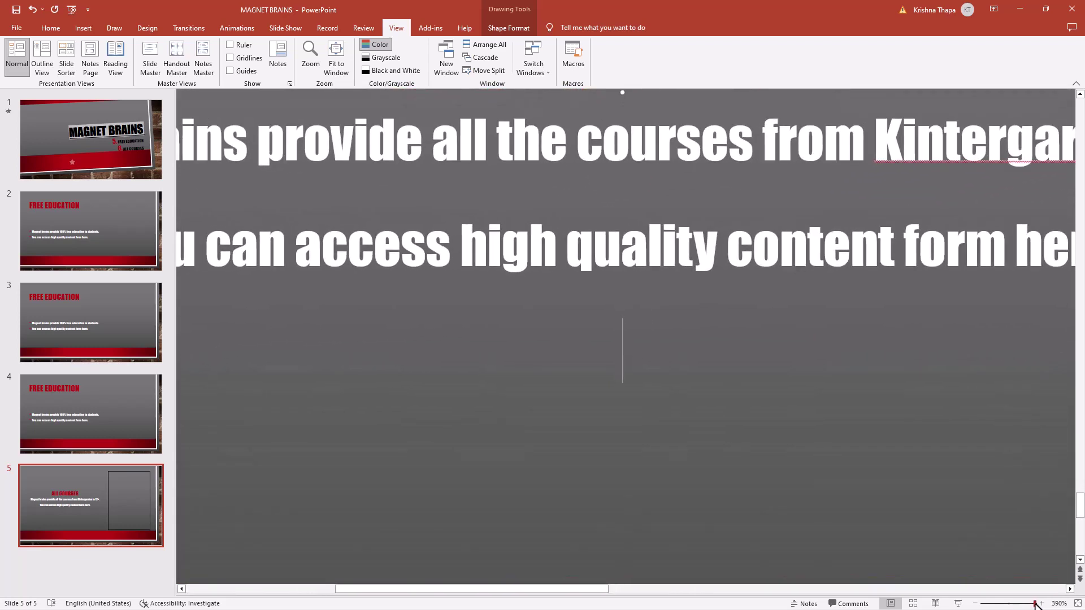
{"action": "left_click_drag", "start_coordinate": [1036, 605], "coordinate": [990, 604]}
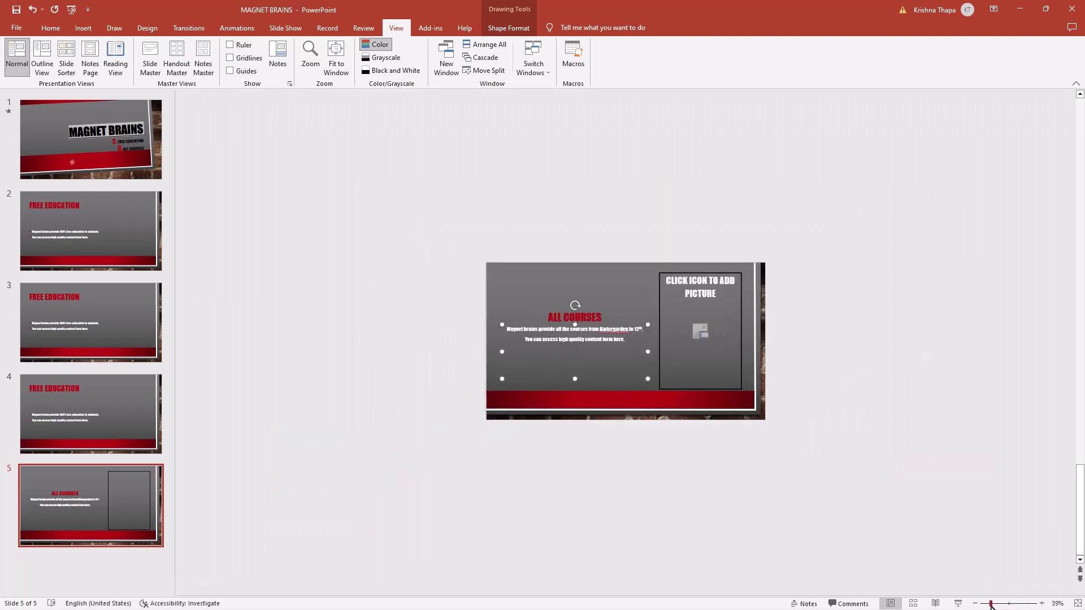
{"action": "mouse_move", "coordinate": [990, 605]}
{"action": "left_mouse_down"}
{"action": "mouse_move", "coordinate": [1020, 604]}
{"action": "mouse_move", "coordinate": [1010, 605]}
{"action": "left_mouse_up"}
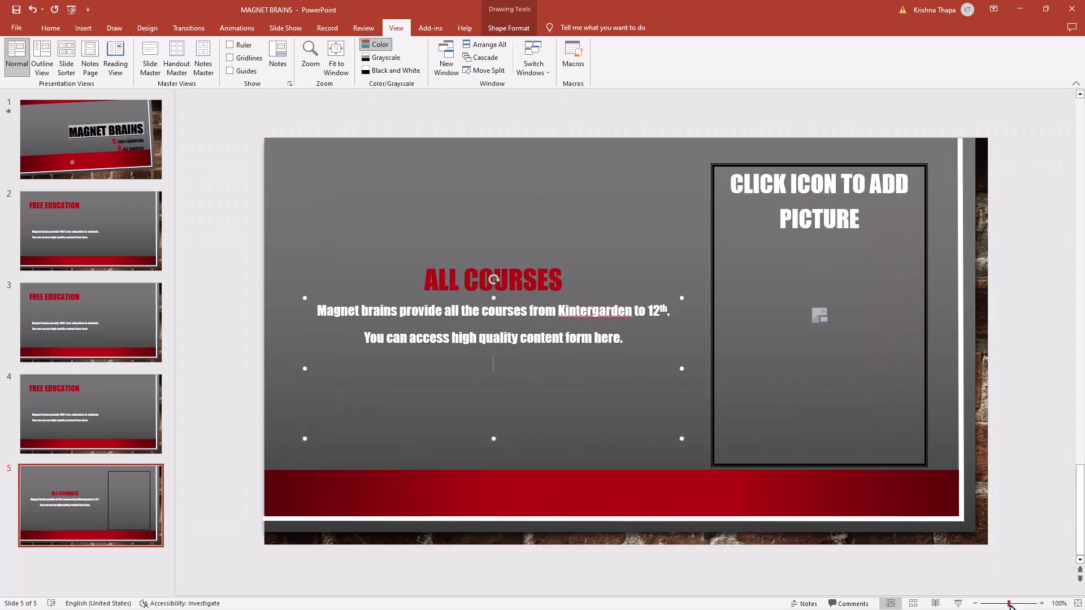
{"action": "left_click", "coordinate": [337, 67]}
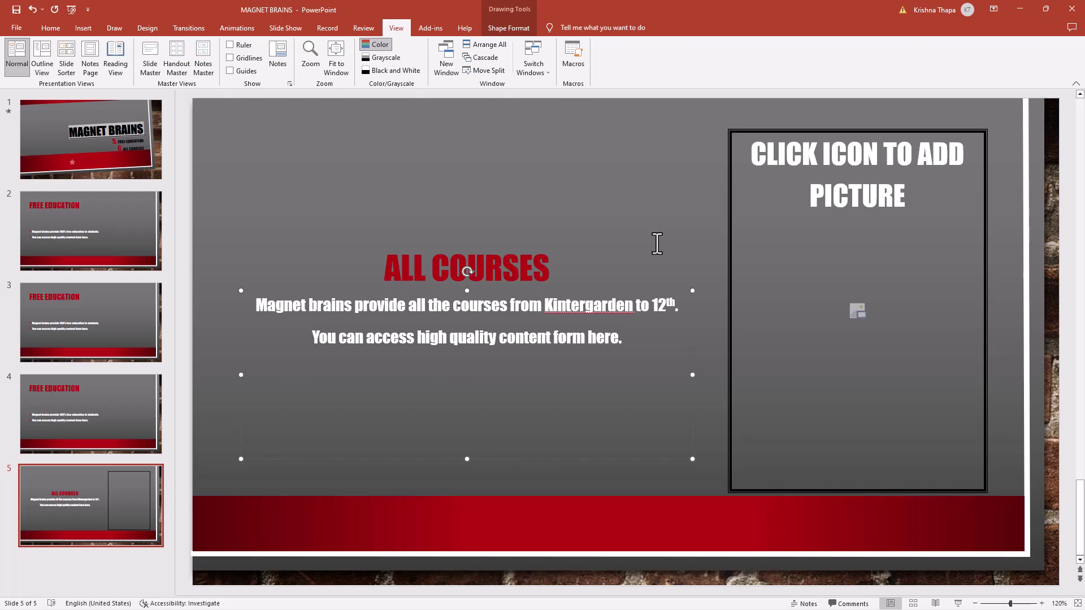
{"action": "left_click", "coordinate": [559, 211]}
Step: Move up through the FREE EDUCATION thumbnails to slide 1, the MAGNET BRAINS title slide
{"action": "left_click", "coordinate": [111, 334]}
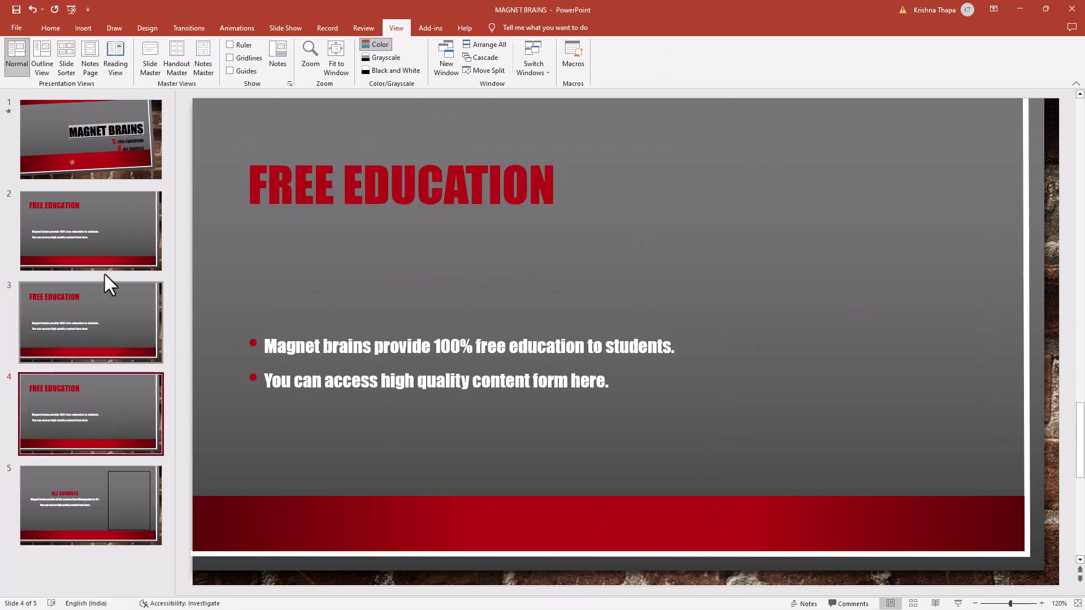
{"action": "left_click", "coordinate": [103, 243]}
{"action": "left_click", "coordinate": [114, 155]}
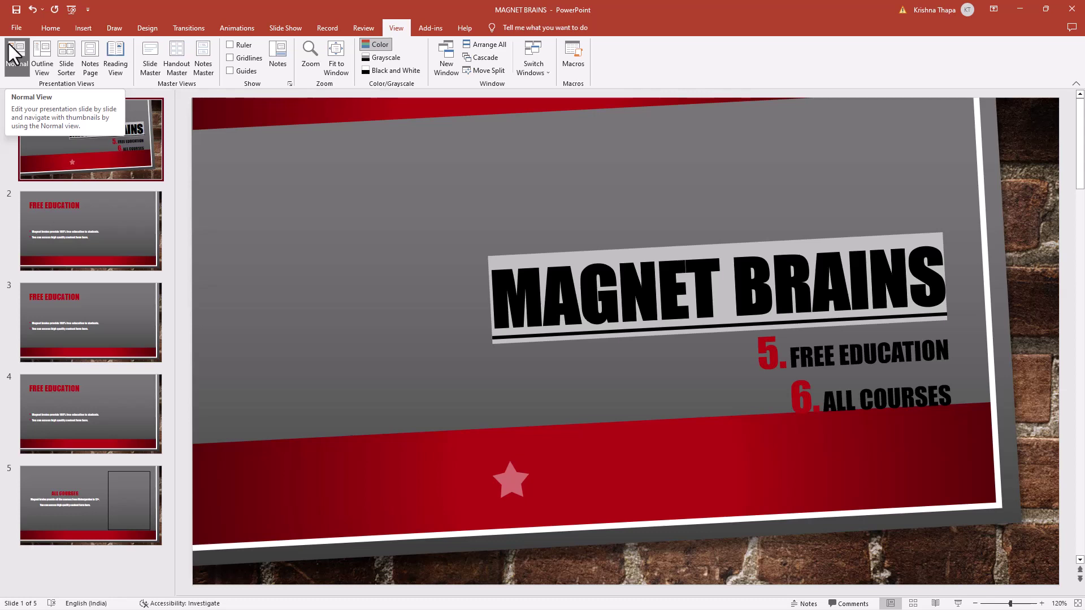
Step: Step through slides 2 to 5 in Outline View, then show all five slides in Slide Sorter
{"action": "left_click", "coordinate": [41, 57]}
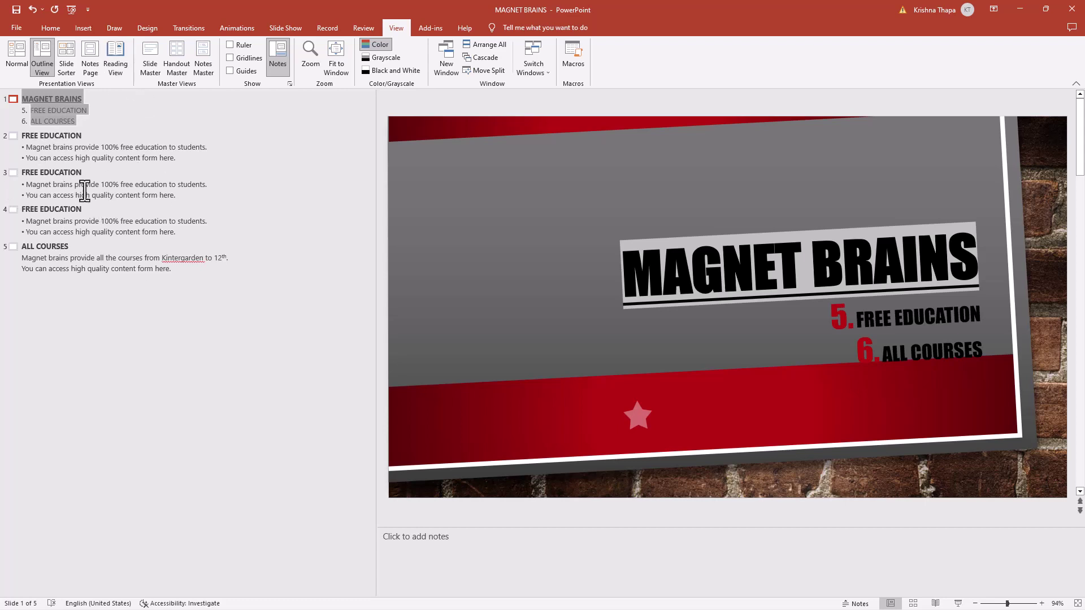
{"action": "left_click", "coordinate": [37, 137]}
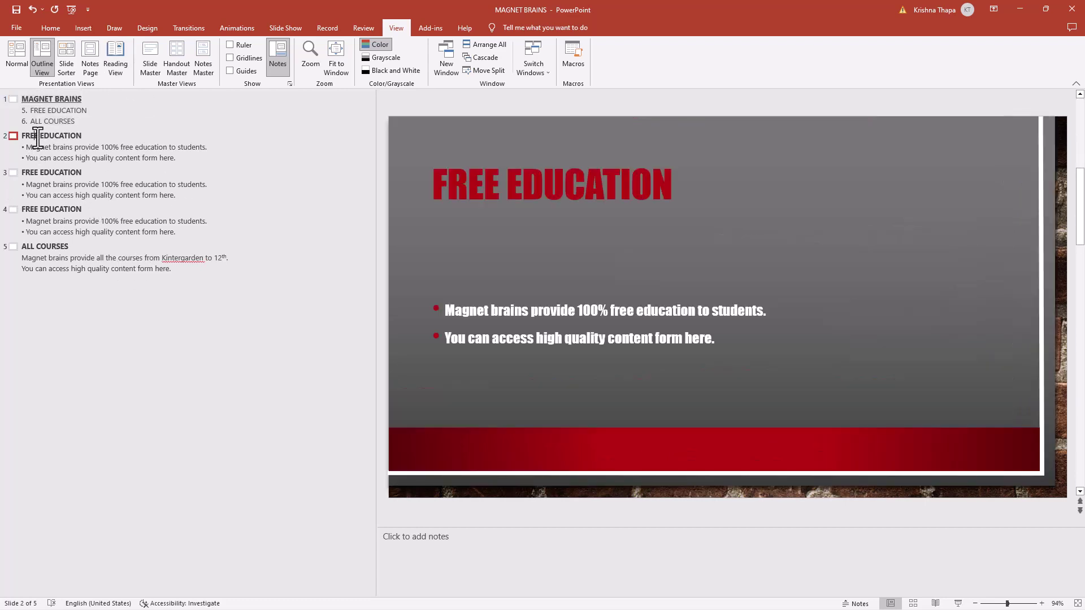
{"action": "left_click", "coordinate": [57, 173]}
{"action": "left_click", "coordinate": [55, 209]}
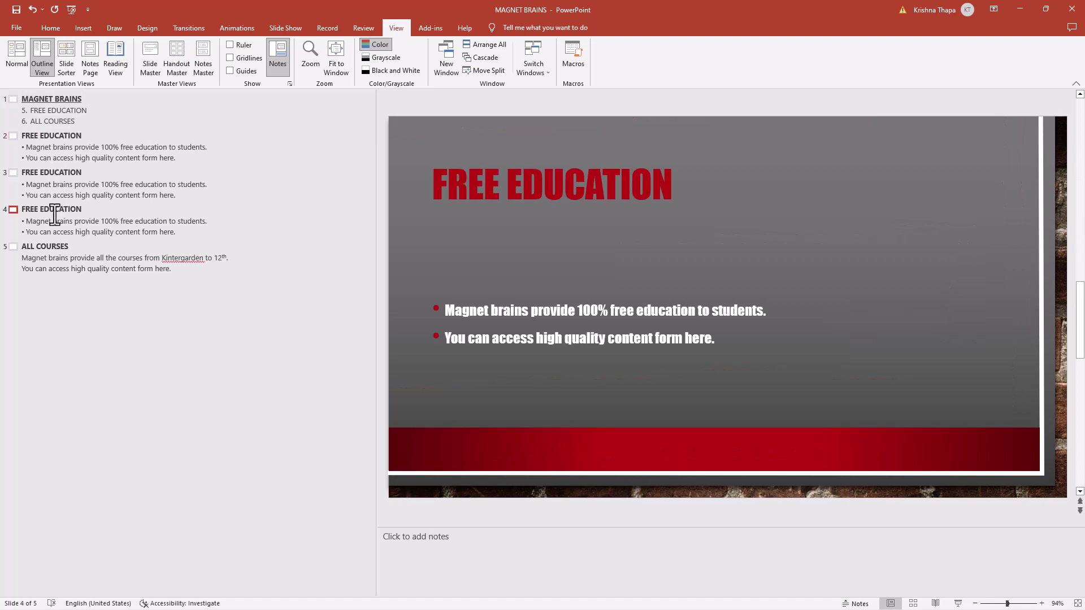
{"action": "left_click", "coordinate": [55, 247]}
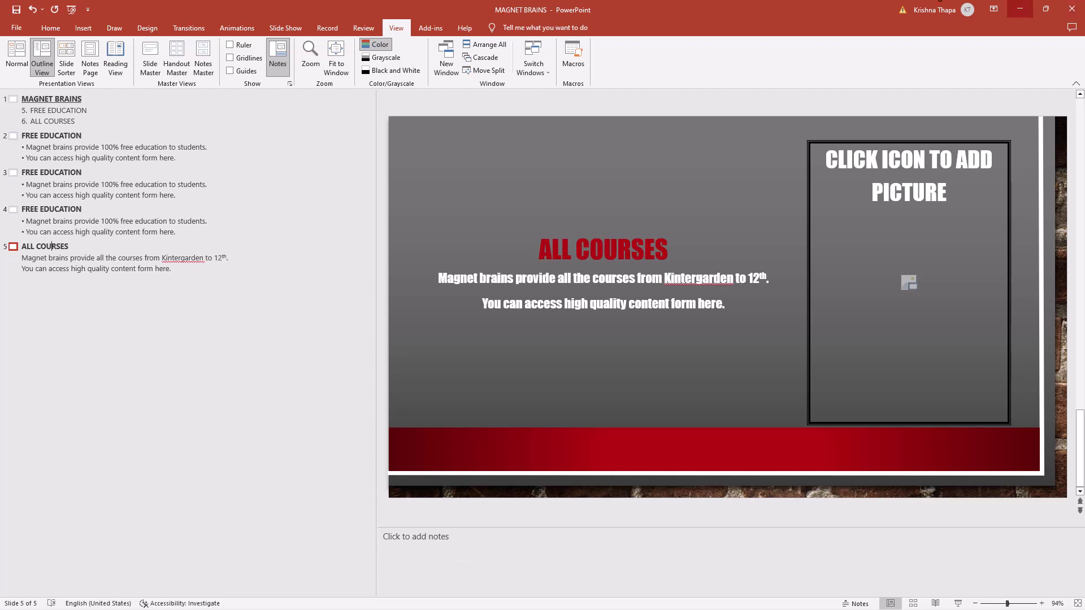
{"action": "left_click", "coordinate": [69, 69]}
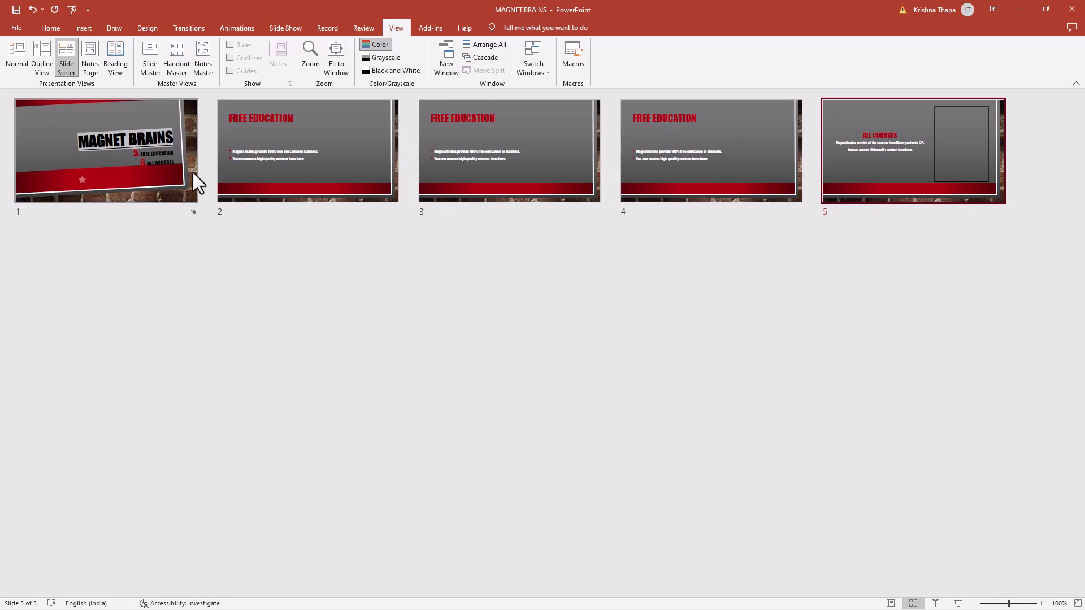
Step: Drag the ALL COURSES thumbnail from position 5 to just after the MAGNET BRAINS title slide
{"action": "left_click_drag", "start_coordinate": [459, 157], "coordinate": [257, 164]}
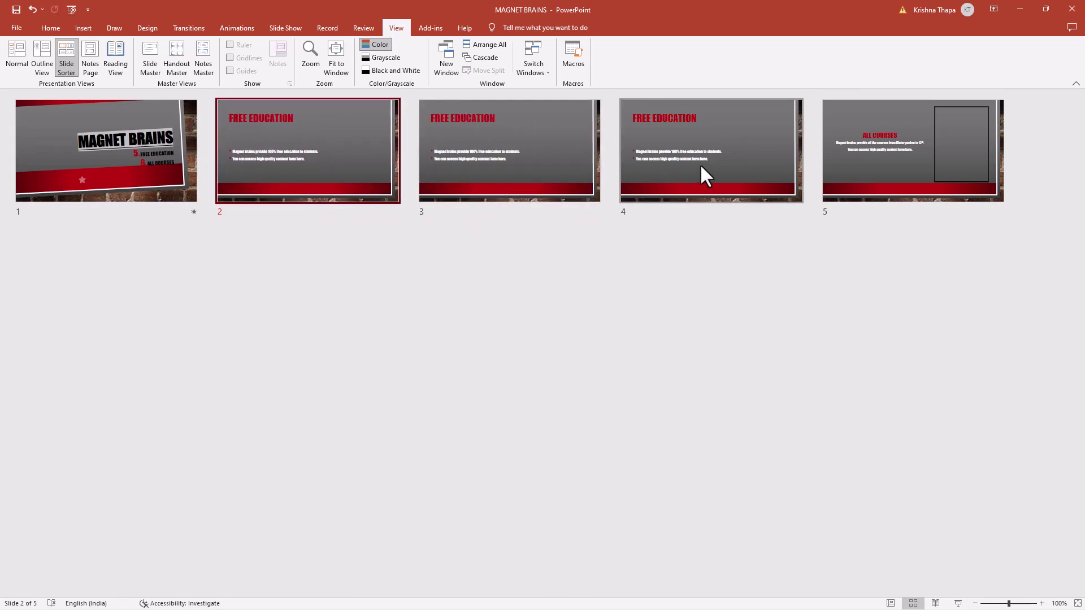
{"action": "left_click_drag", "start_coordinate": [703, 175], "coordinate": [523, 189]}
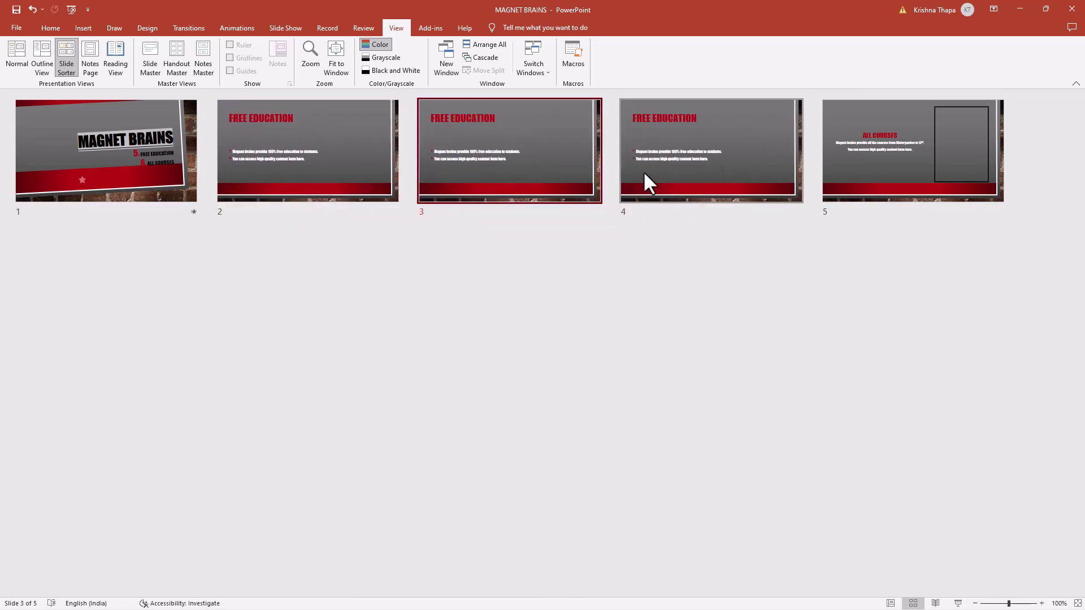
{"action": "left_click_drag", "start_coordinate": [643, 171], "coordinate": [443, 187]}
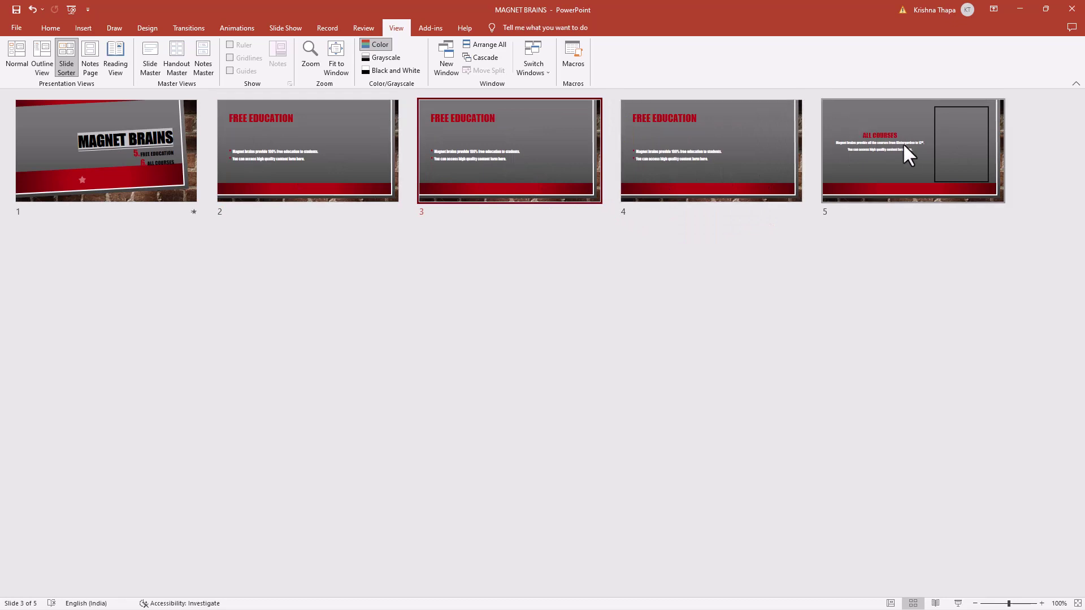
{"action": "left_click_drag", "start_coordinate": [903, 144], "coordinate": [280, 151]}
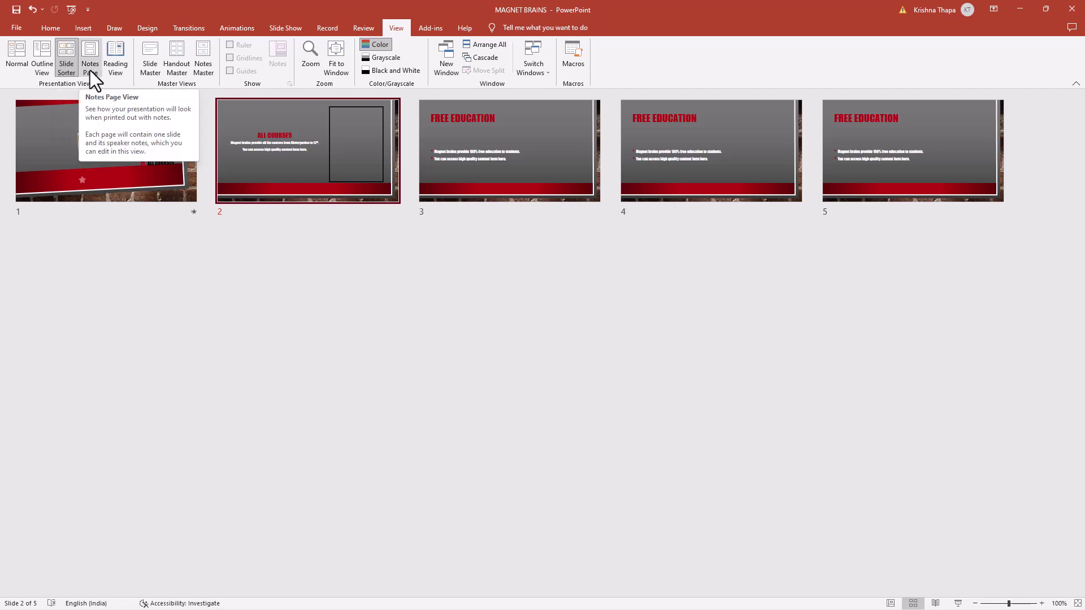
Step: In Notes Page, write 'All classes like 1st to 12th' and 'All stream are available either science, commerce, humanities etc.'
{"action": "left_click", "coordinate": [89, 70]}
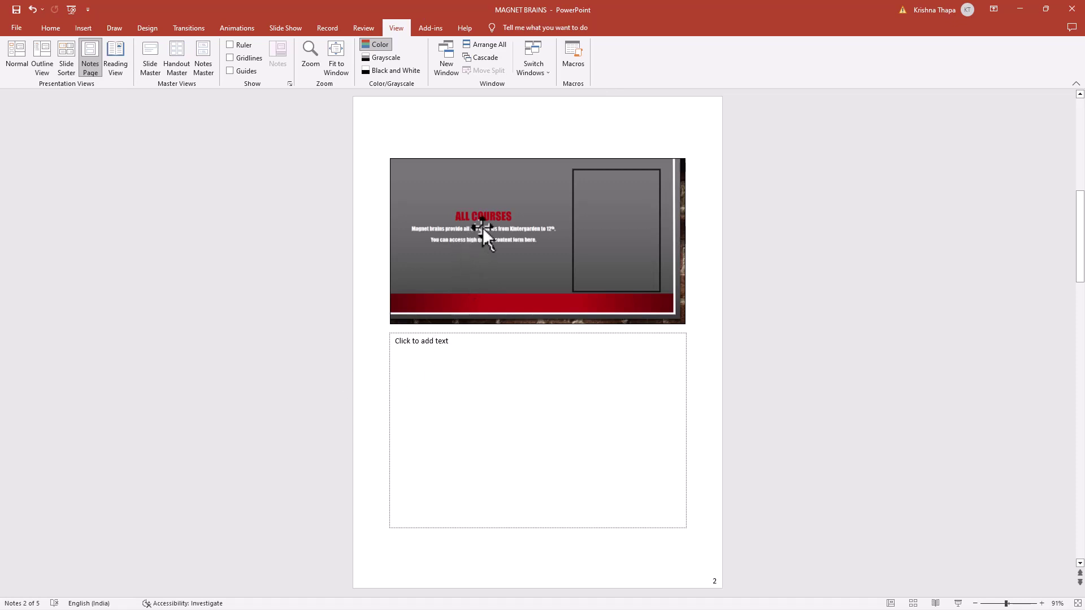
{"action": "left_click", "coordinate": [439, 342]}
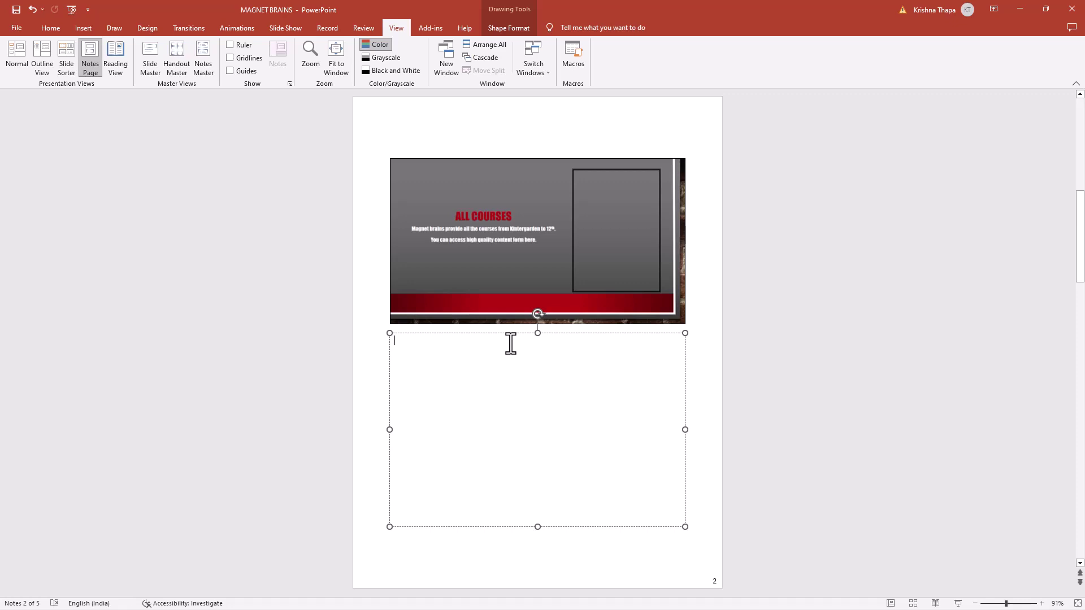
{"action": "type", "text": "All class"}
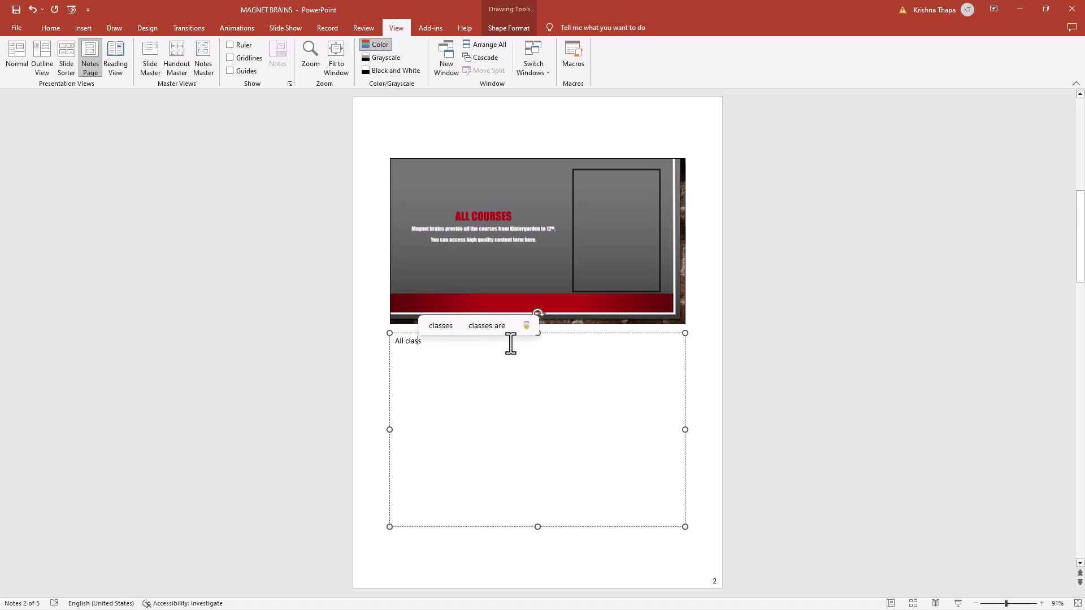
{"action": "type", "text": "es like 1"}
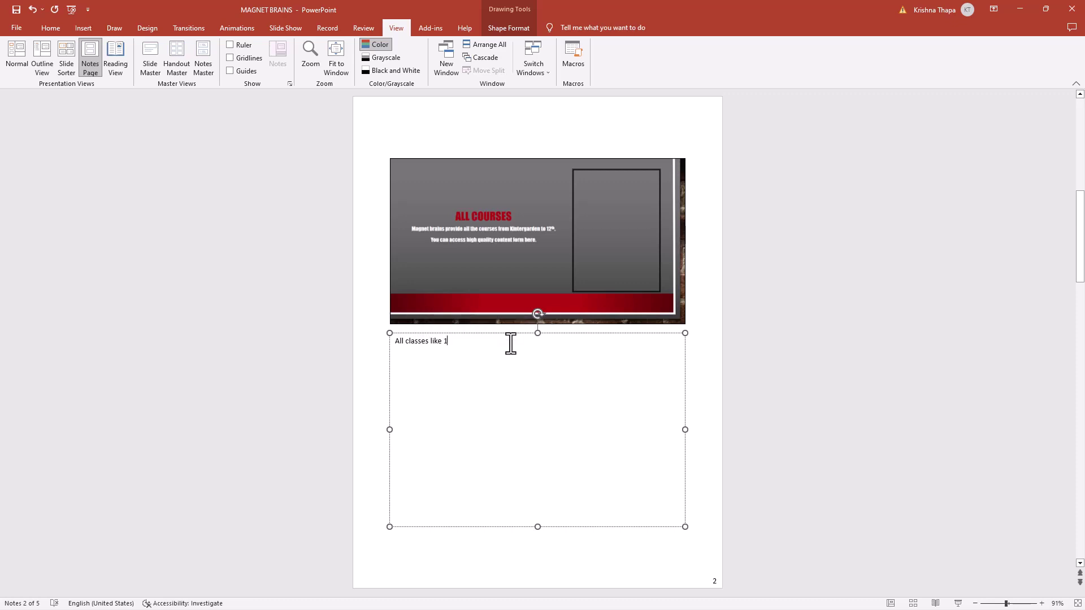
{"action": "type", "text": "st to 12"}
{"action": "type", "text": "th"}
{"action": "key", "text": "Return"}
{"action": "type", "text": "A"}
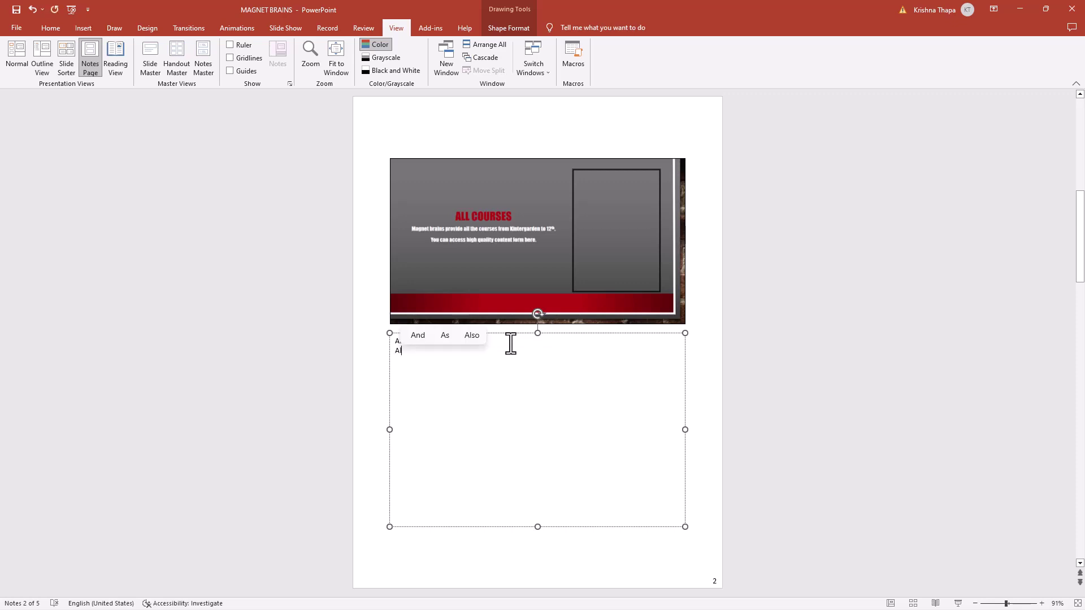
{"action": "type", "text": "ll stream"}
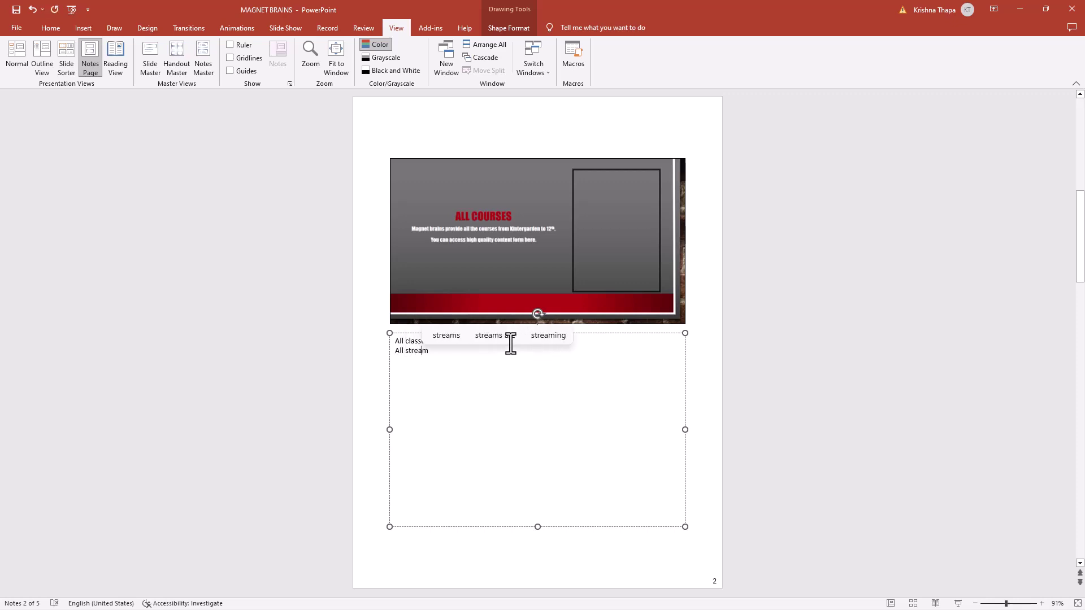
{"action": "type", "text": " are avai"}
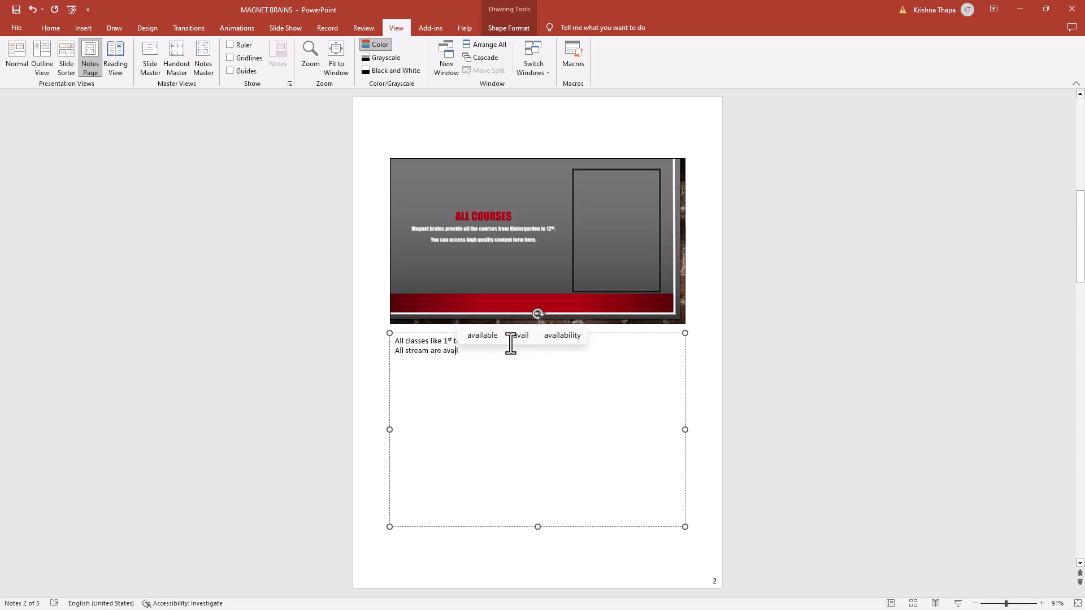
{"action": "type", "text": "lable ei"}
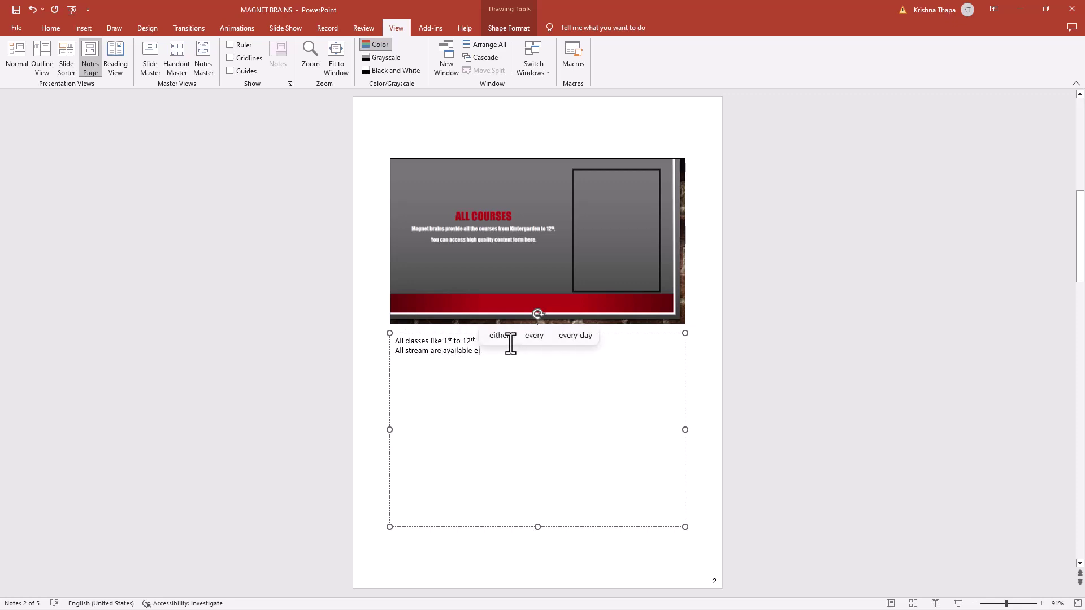
{"action": "type", "text": "ther "}
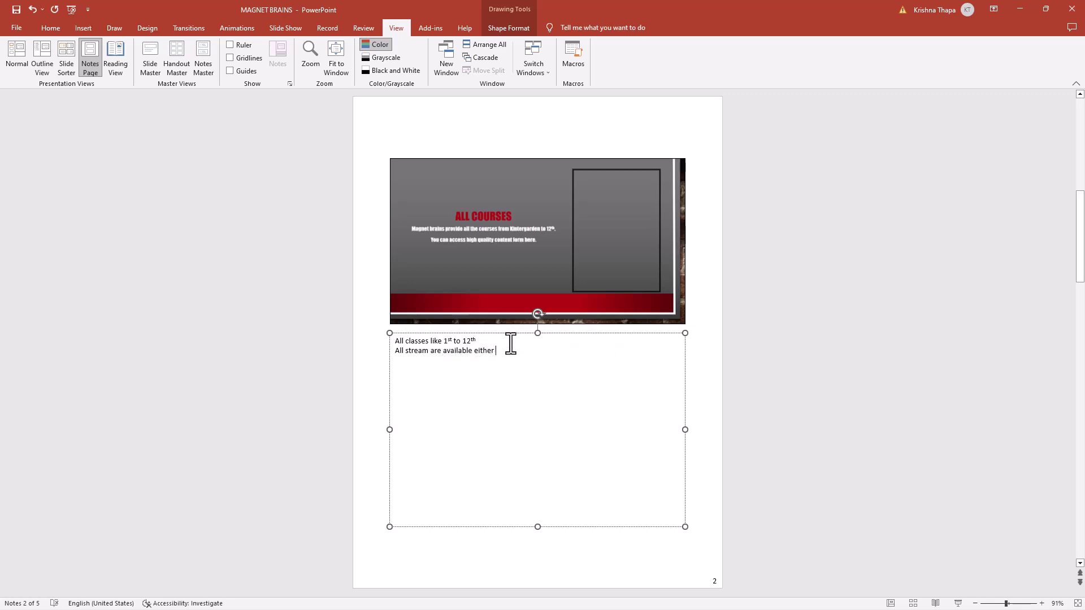
{"action": "type", "text": "science"}
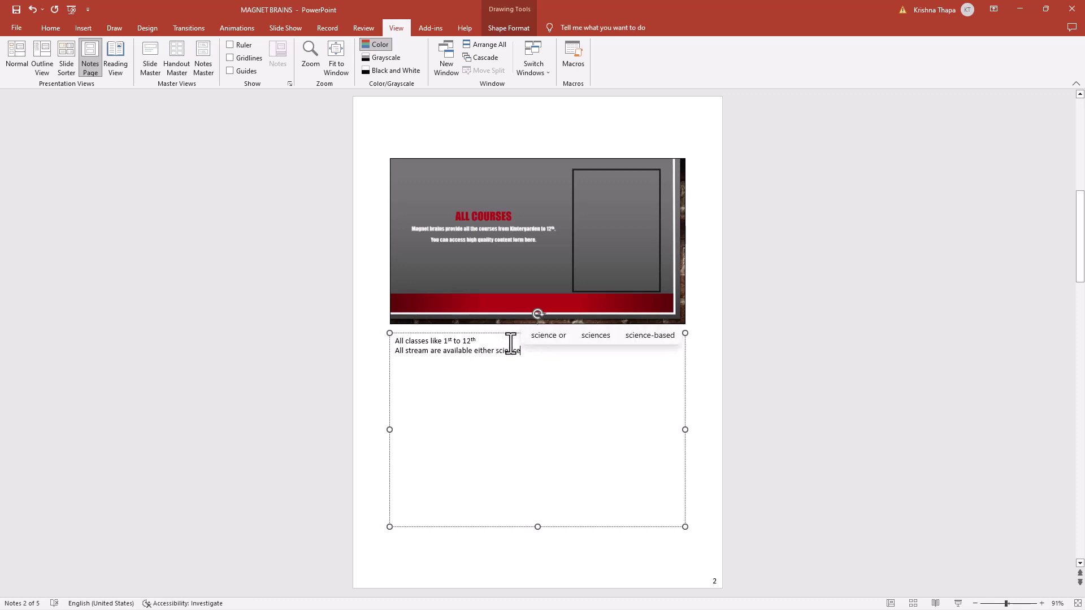
{"action": "type", "text": ", commerc"}
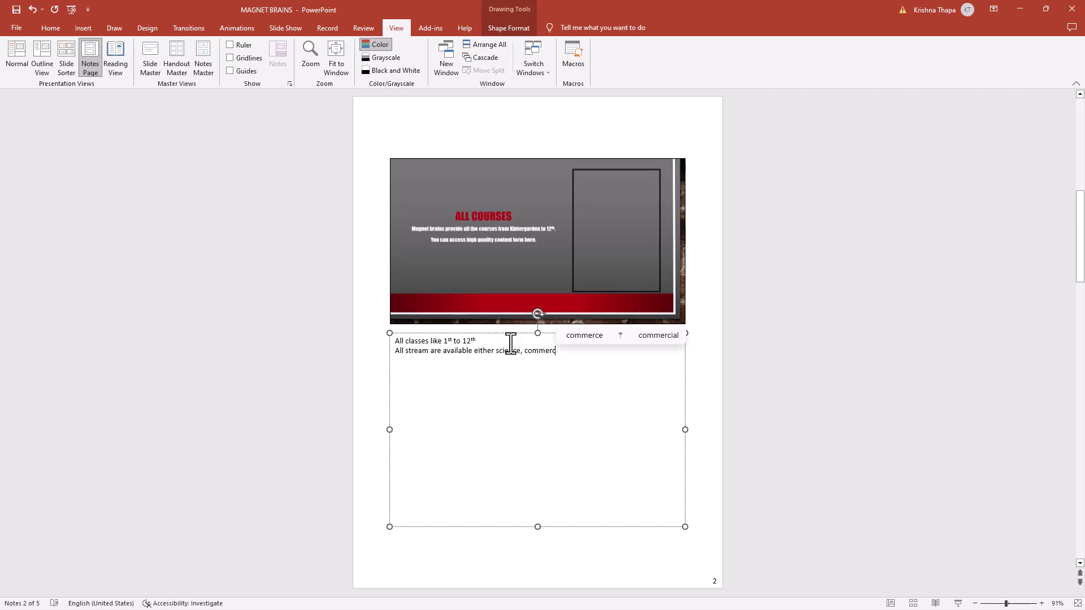
{"action": "type", "text": "e a"}
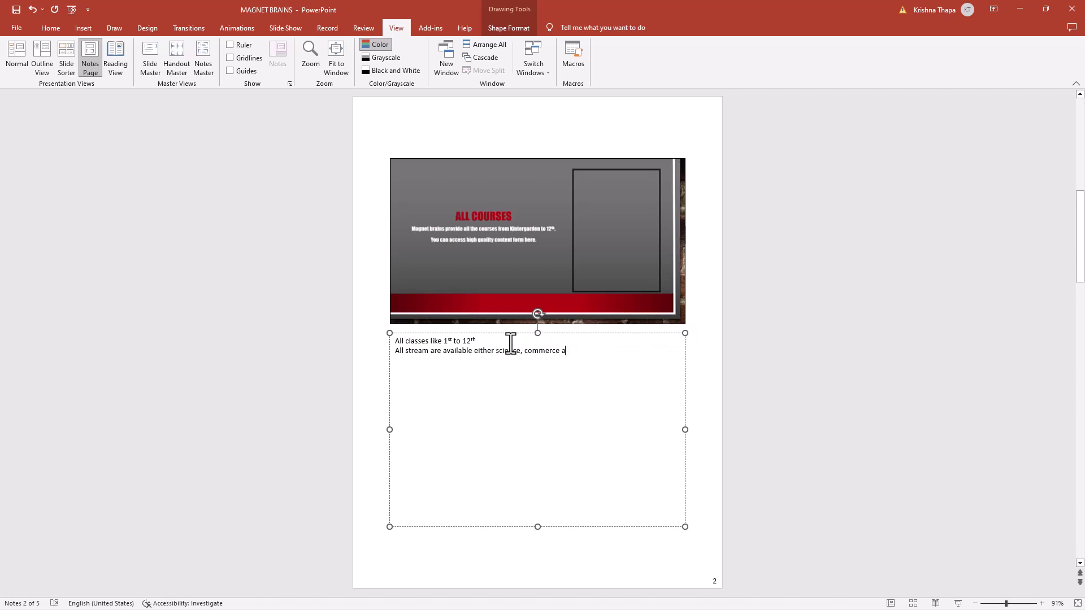
{"action": "key", "text": "BackSpace"}
{"action": "type", "text": ", humanities etc."}
{"action": "key", "text": "Return"}
{"action": "left_click", "coordinate": [114, 70]}
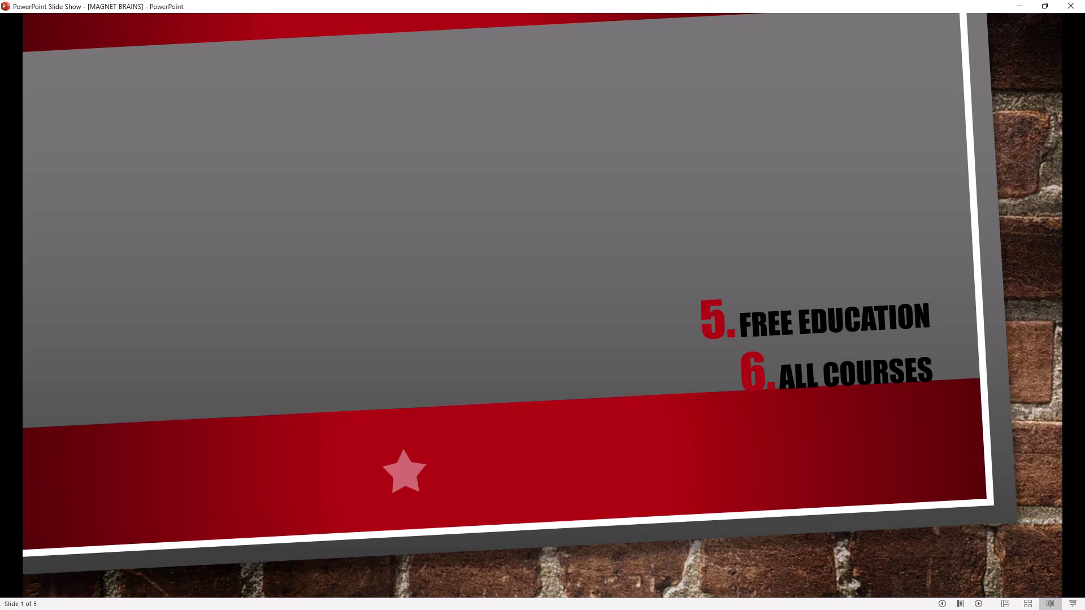
{"action": "key", "text": "Escape"}
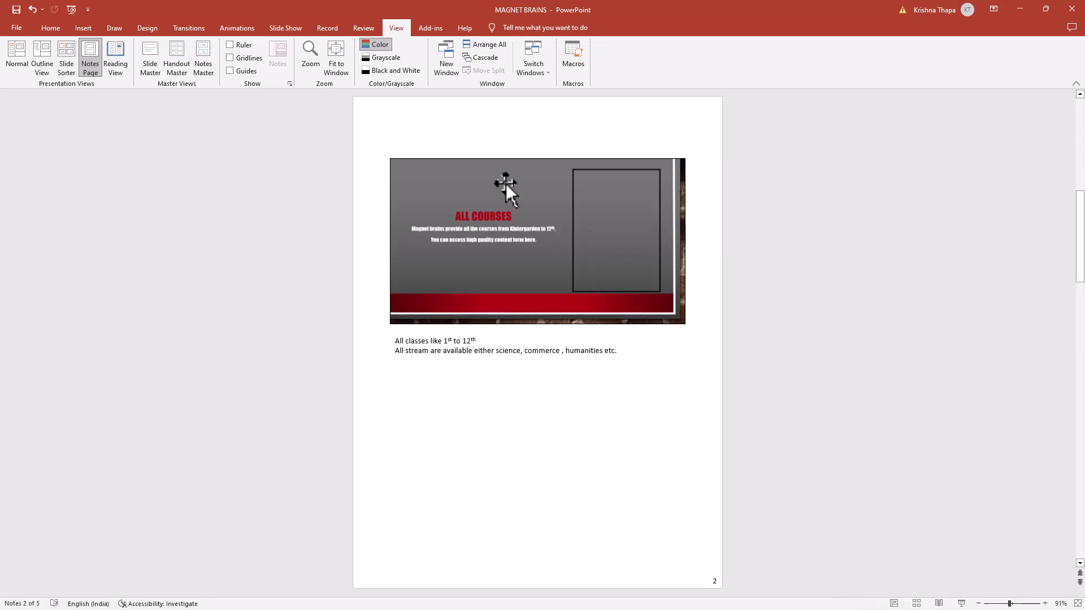
Step: Cycle through Normal, Outline, Slide Sorter, Notes Page and Reading views, ending back in Normal view
{"action": "left_click", "coordinate": [10, 47]}
{"action": "left_click", "coordinate": [46, 56]}
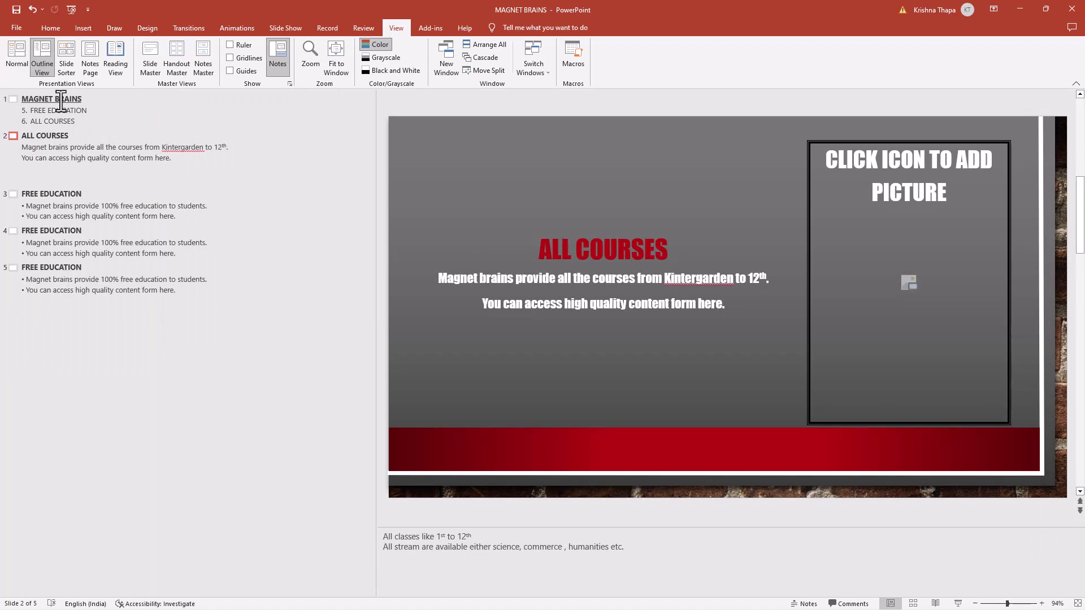
{"action": "left_click", "coordinate": [63, 62]}
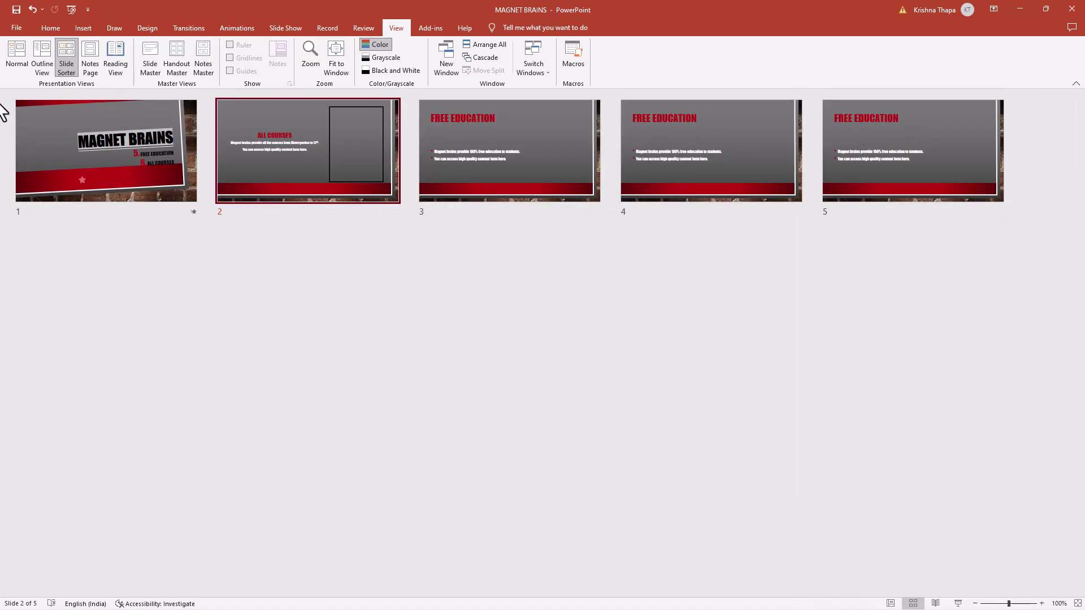
{"action": "left_click", "coordinate": [90, 59]}
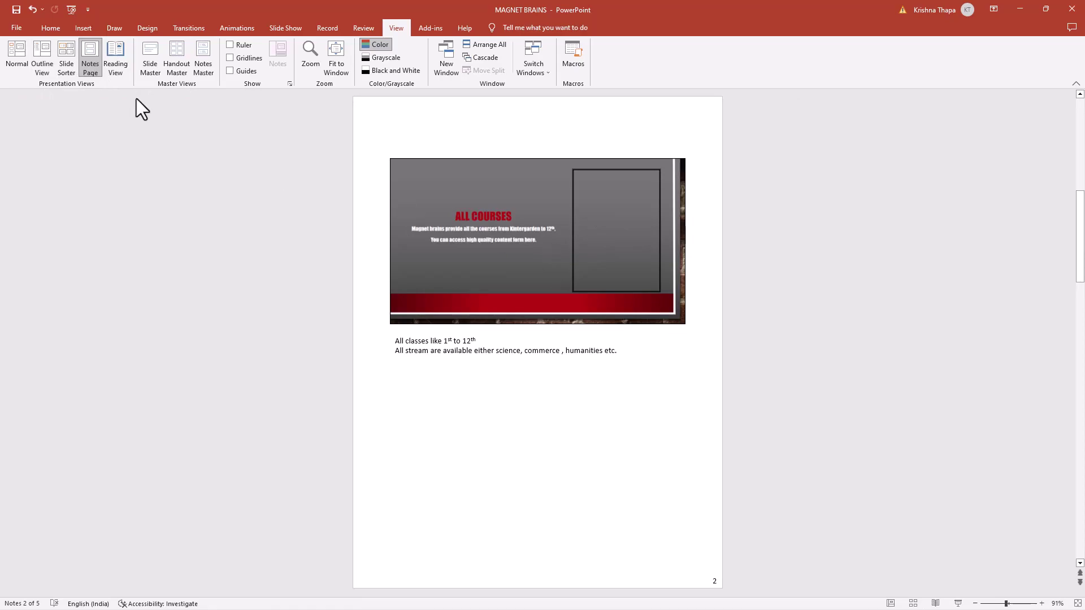
{"action": "left_click", "coordinate": [111, 69]}
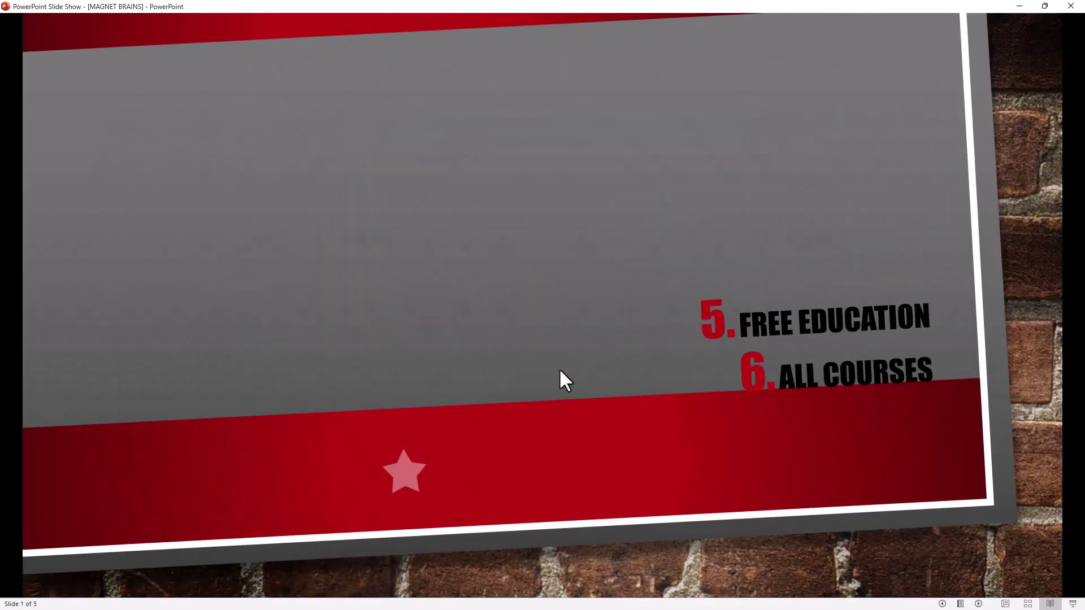
{"action": "key", "text": "Escape"}
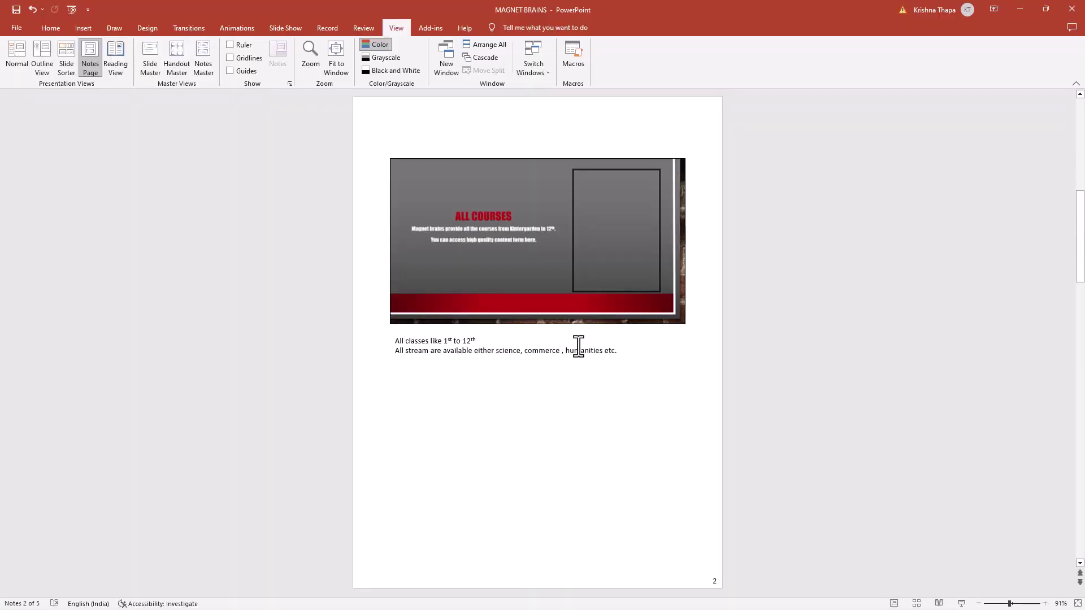
{"action": "left_click", "coordinate": [6, 57]}
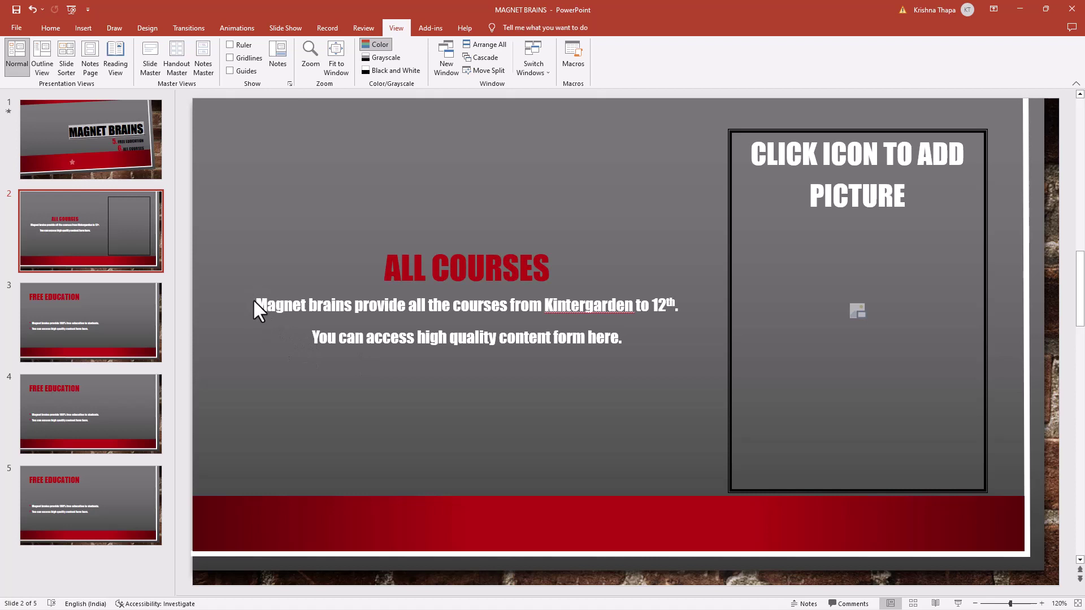
Step: Make the ALL COURSES title bold, italic, underlined and 48 point
{"action": "left_click", "coordinate": [51, 28]}
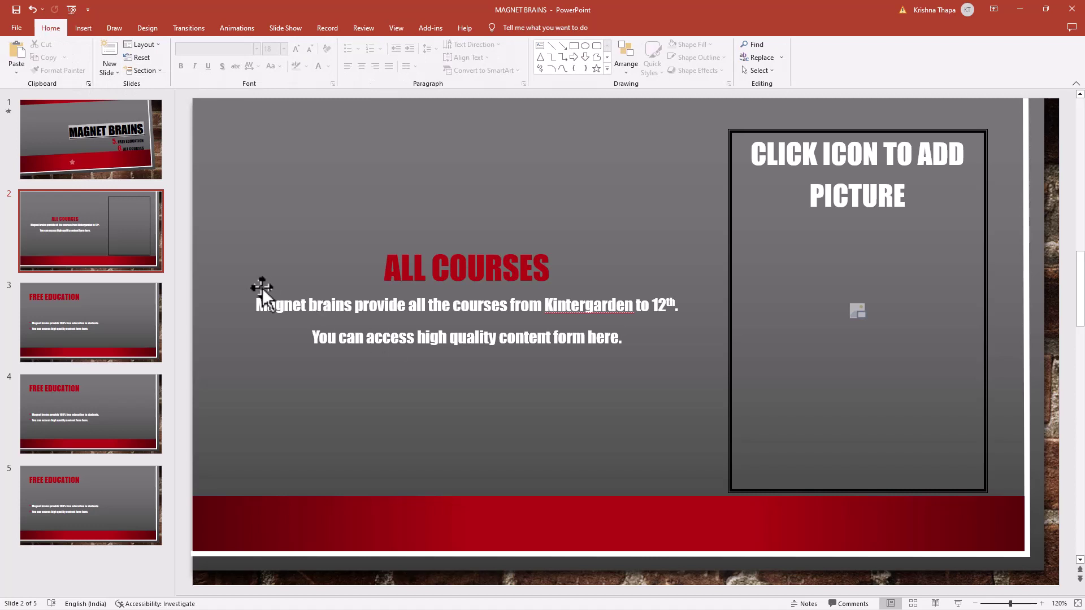
{"action": "left_click", "coordinate": [411, 273]}
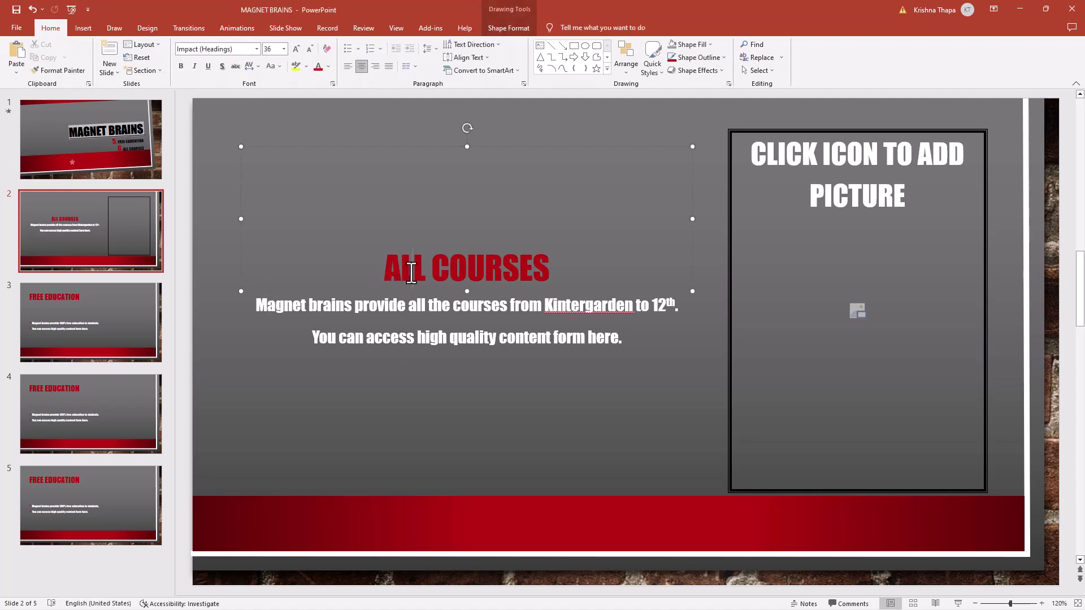
{"action": "left_click", "coordinate": [354, 143]}
{"action": "left_click", "coordinate": [180, 66]}
{"action": "left_click", "coordinate": [198, 68]}
{"action": "left_click", "coordinate": [211, 68]}
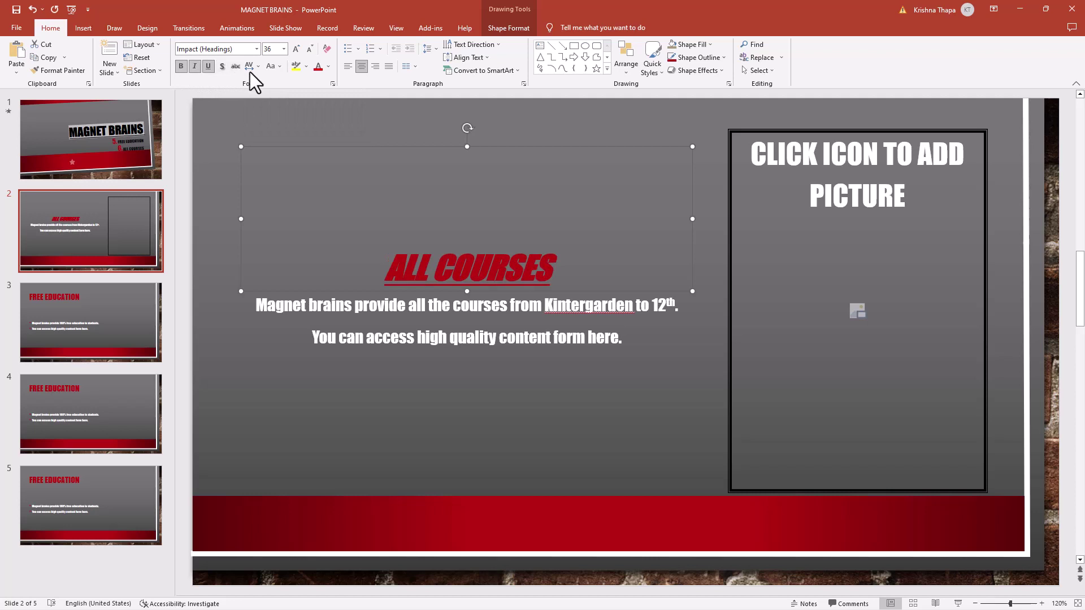
{"action": "left_click", "coordinate": [284, 50]}
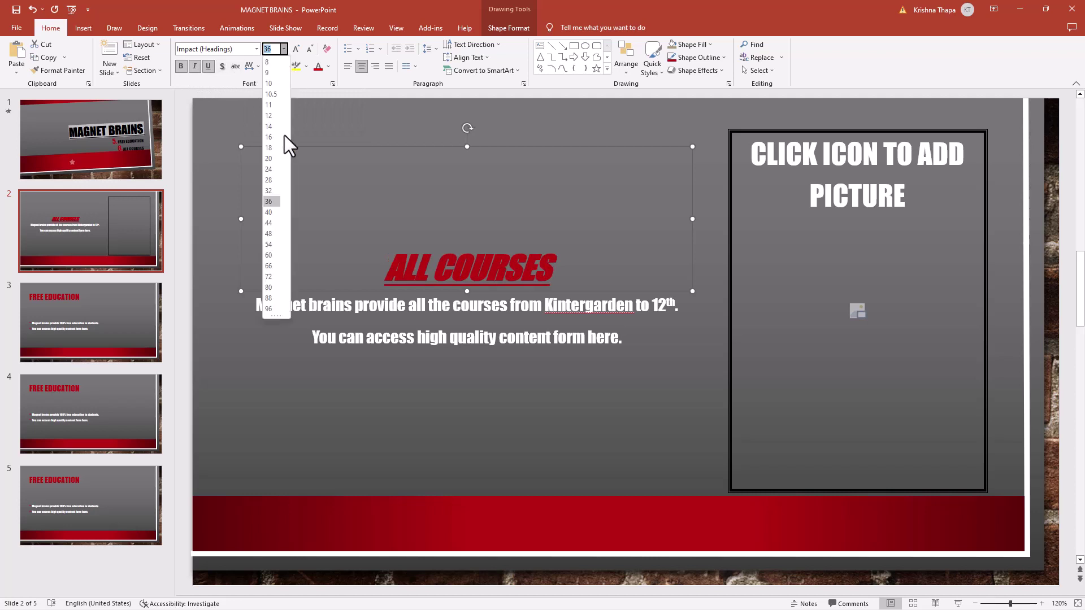
{"action": "left_click", "coordinate": [270, 233]}
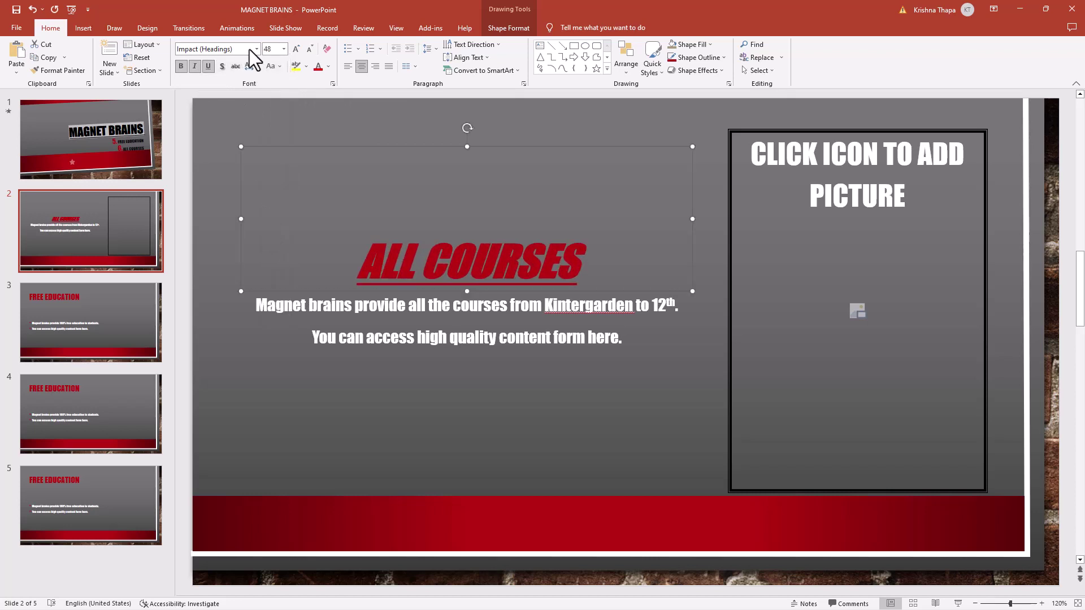
Step: Colour the title black, then try left, right and justified alignment before re-centring it
{"action": "left_click", "coordinate": [329, 66]}
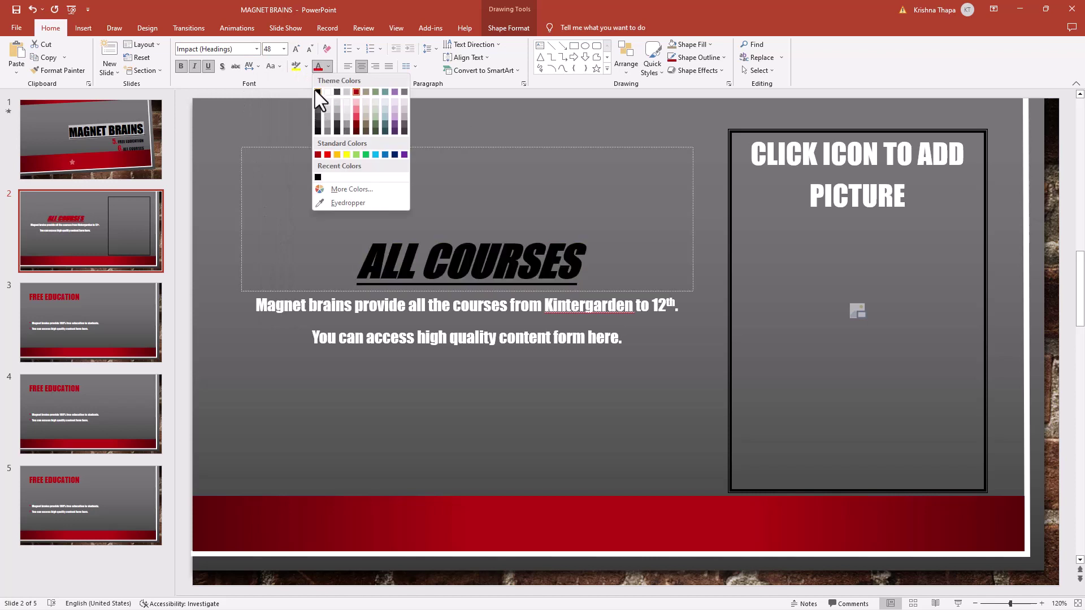
{"action": "left_click", "coordinate": [327, 97]}
{"action": "left_click", "coordinate": [460, 184]}
{"action": "left_click", "coordinate": [457, 185]}
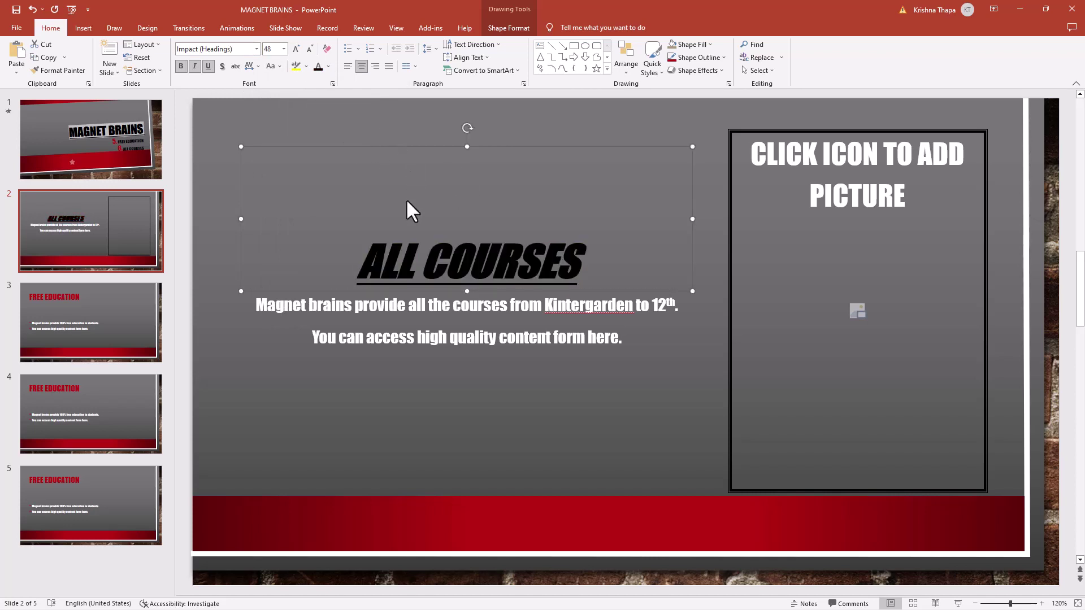
{"action": "left_click", "coordinate": [348, 66]}
{"action": "left_click", "coordinate": [375, 67]}
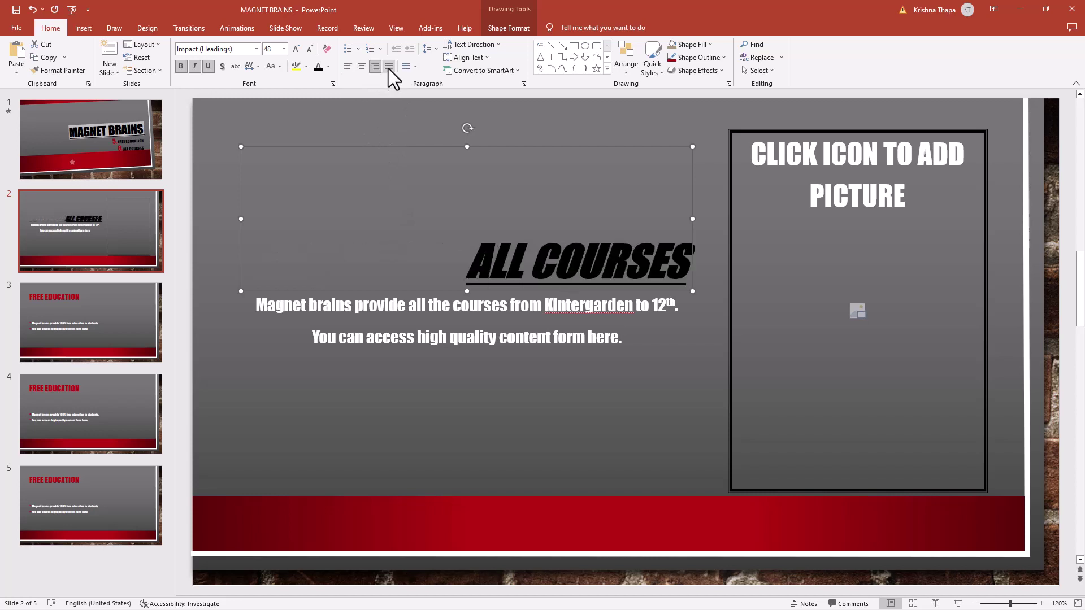
{"action": "left_click", "coordinate": [388, 66]}
{"action": "left_click", "coordinate": [362, 68]}
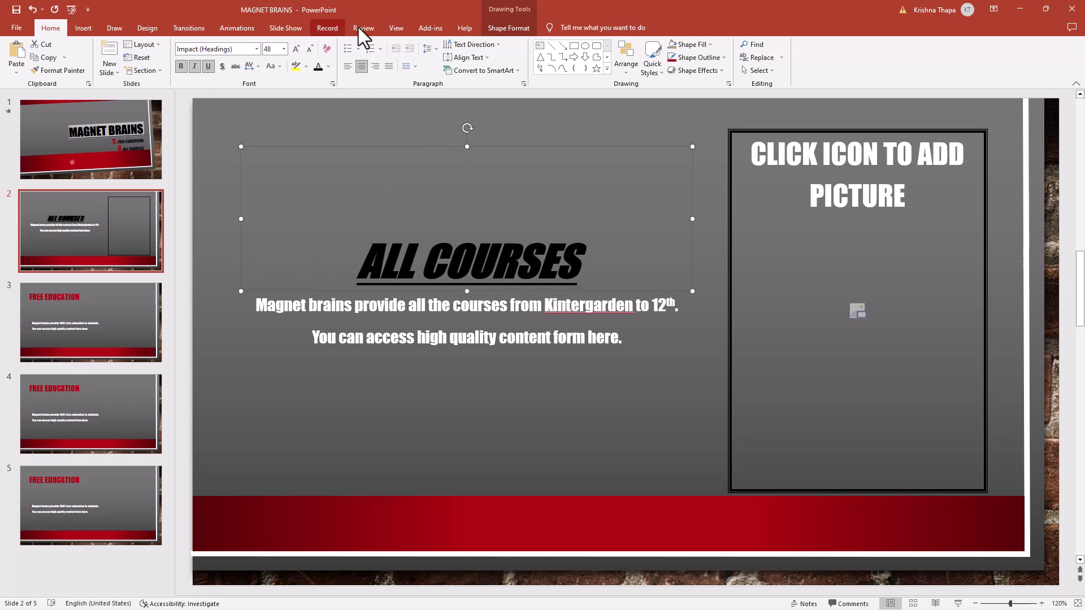
Step: Apply the lowercase a. b. c. numbering style to the two body lines
{"action": "left_click", "coordinate": [256, 306]}
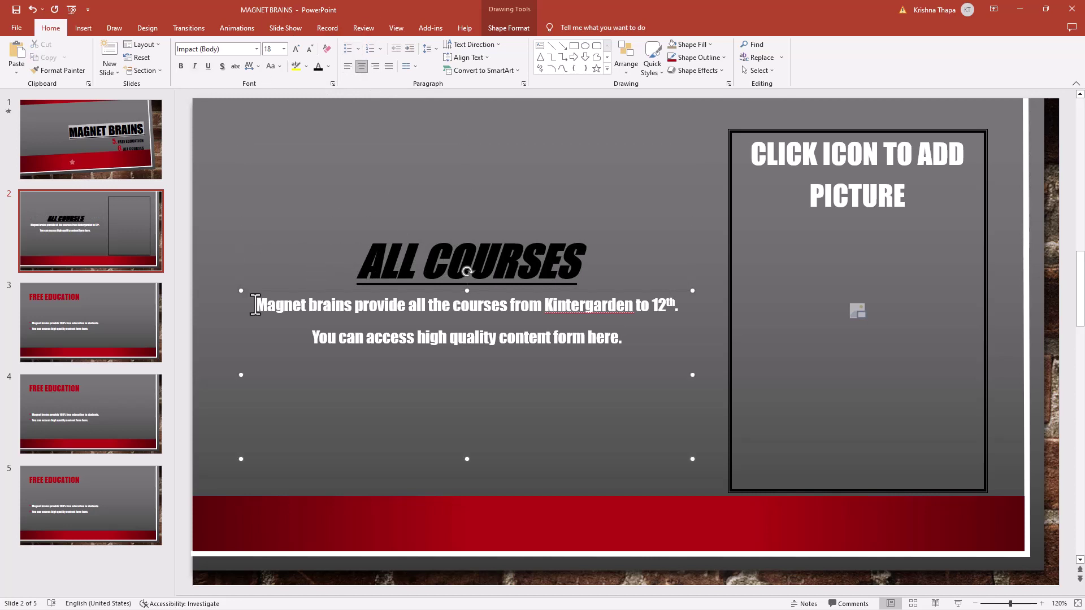
{"action": "key", "text": "Escape"}
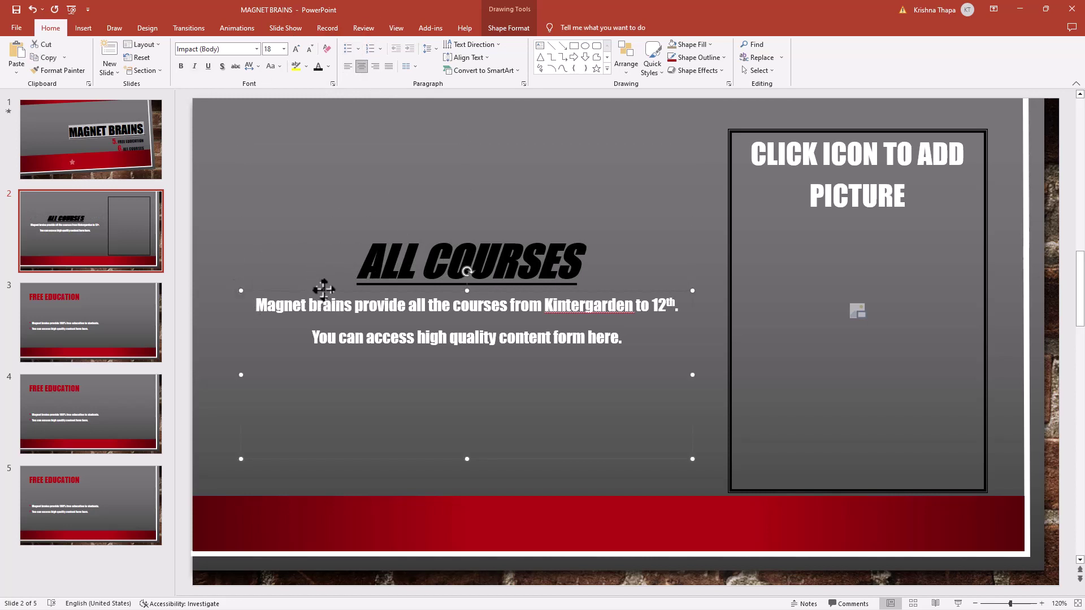
{"action": "left_click", "coordinate": [379, 50]}
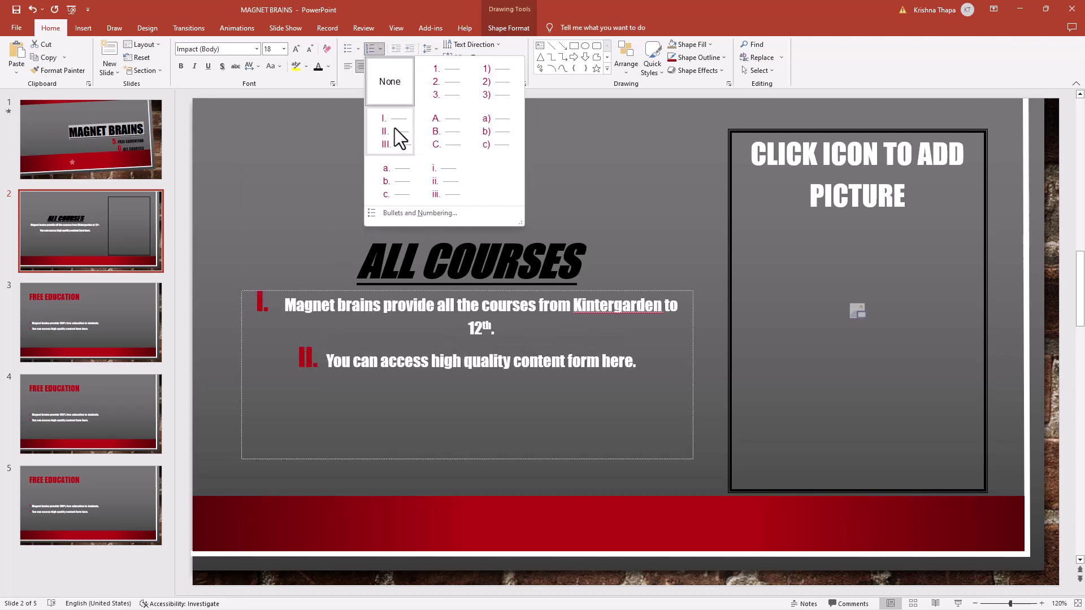
{"action": "left_click", "coordinate": [389, 185]}
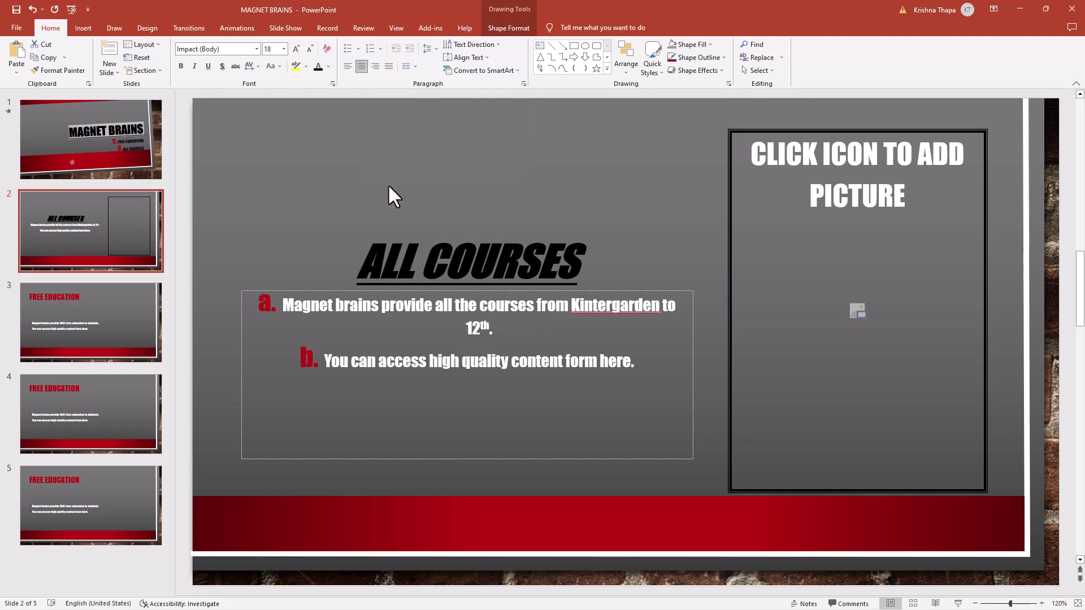